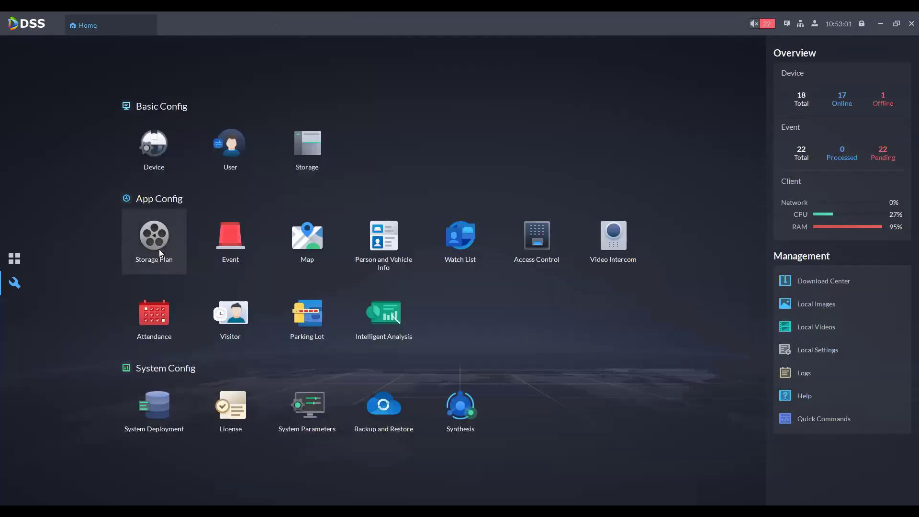
# Step: From Storage Plan, select Dahua Showroom Westlands and start adding a general recording plan
pyautogui.click(160, 253)
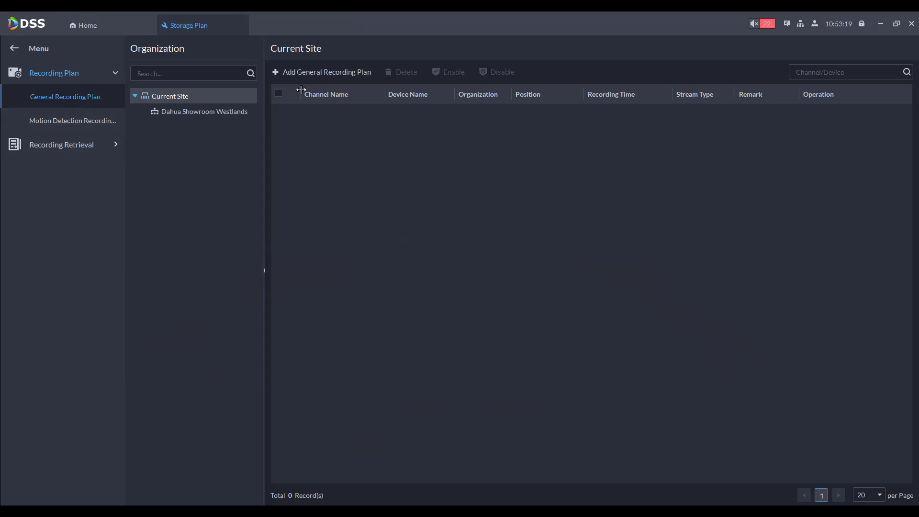
pyautogui.click(163, 111)
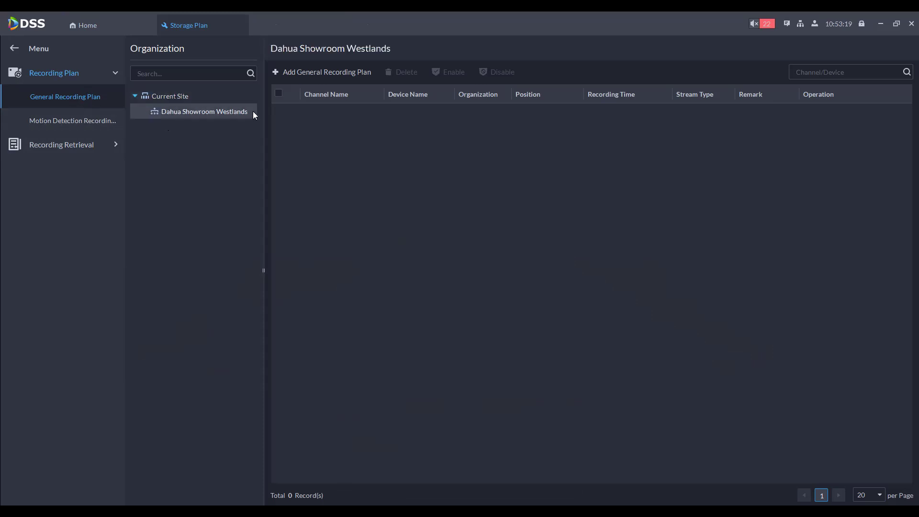
pyautogui.click(287, 74)
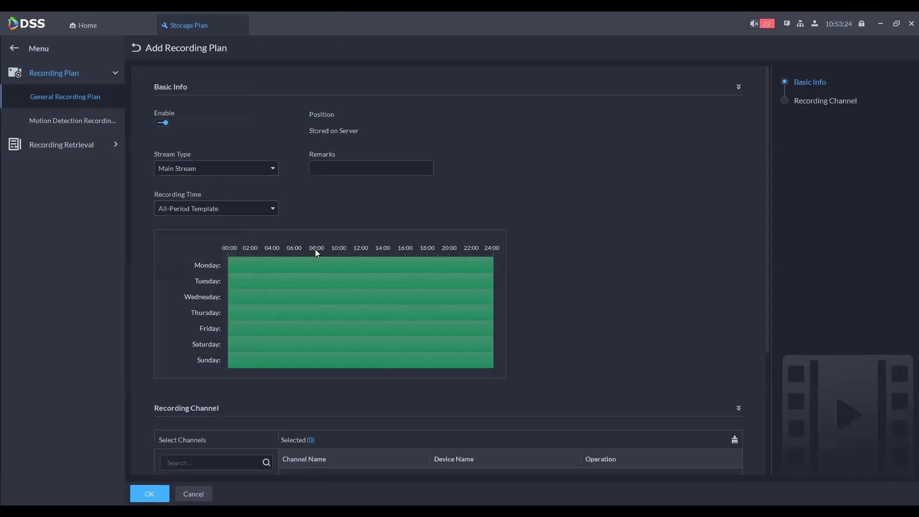
# Step: Tick the IPC-PDBW8802-A180 channel under 192.168.1.59 as the recording channel
pyautogui.scroll(-3, 318, 251)
pyautogui.click(164, 310)
pyautogui.click(174, 325)
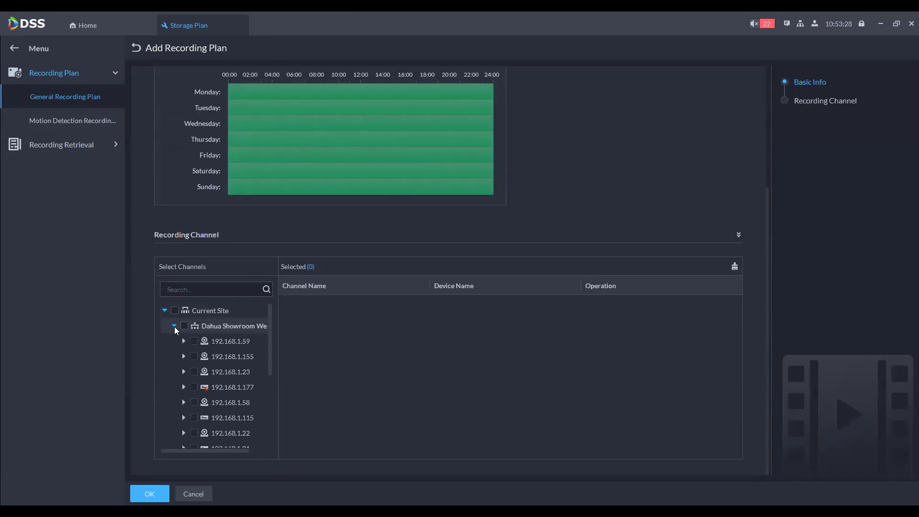
pyautogui.click(184, 341)
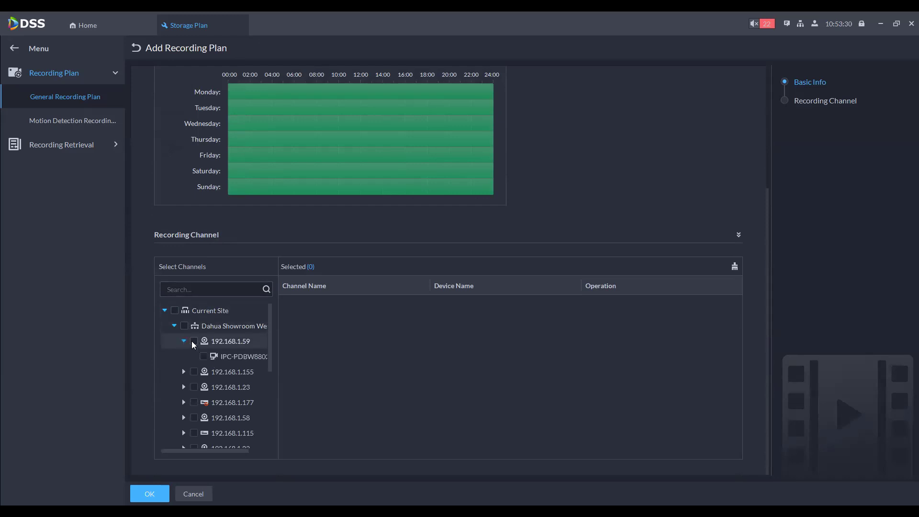
pyautogui.click(193, 342)
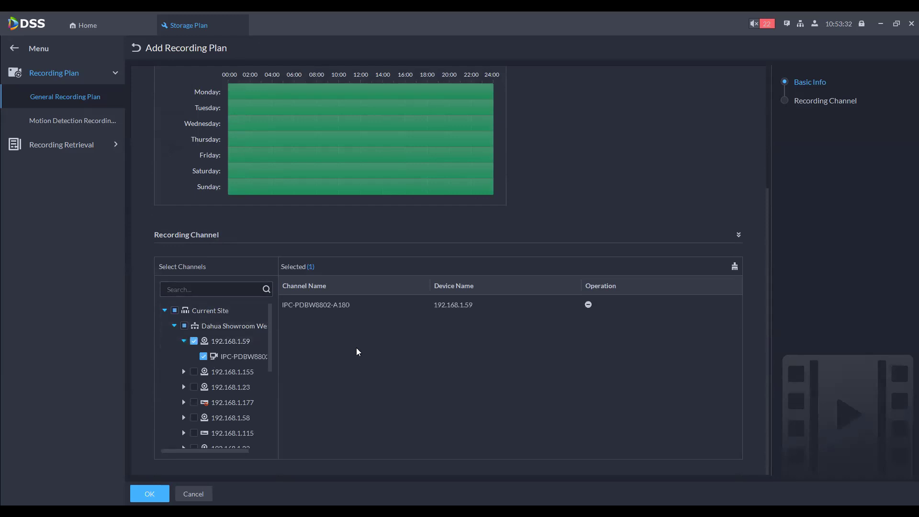
pyautogui.scroll(-5, 225, 357)
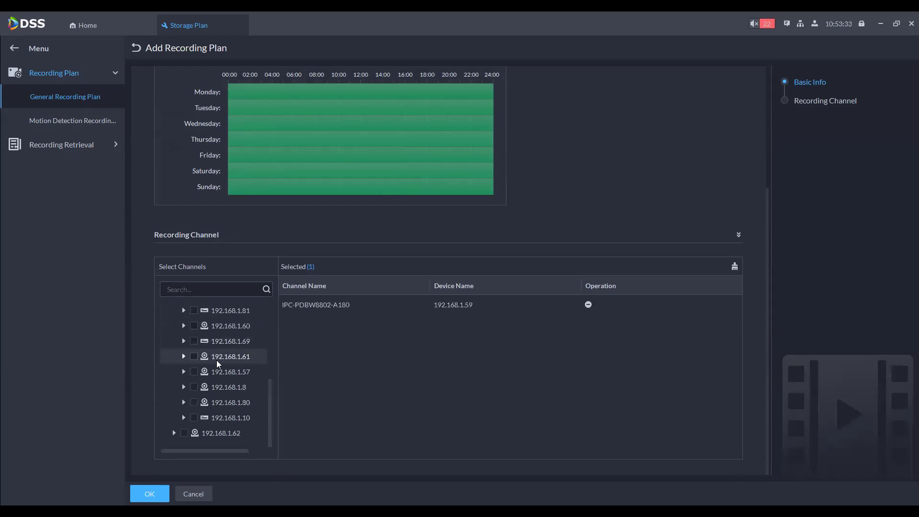
pyautogui.click(149, 494)
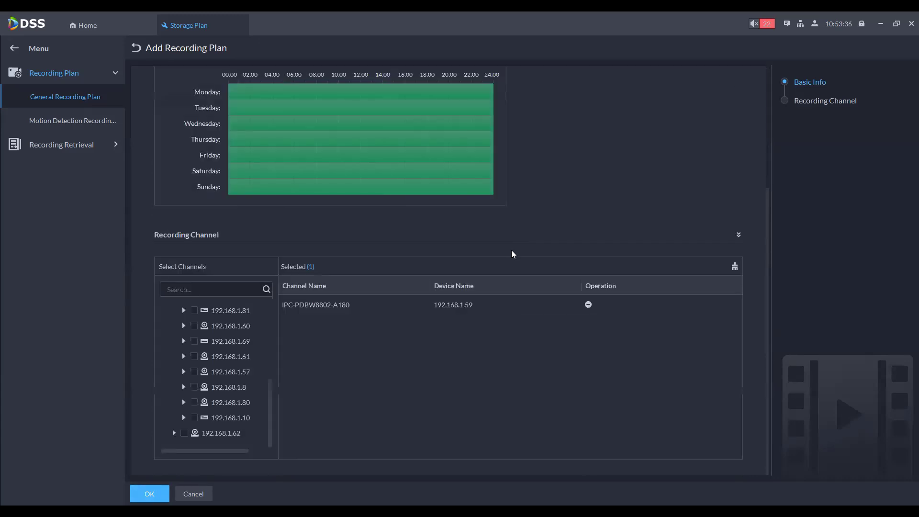
# Step: Keep the All-Period Template schedule and save the general recording plan
pyautogui.scroll(5, 289, 363)
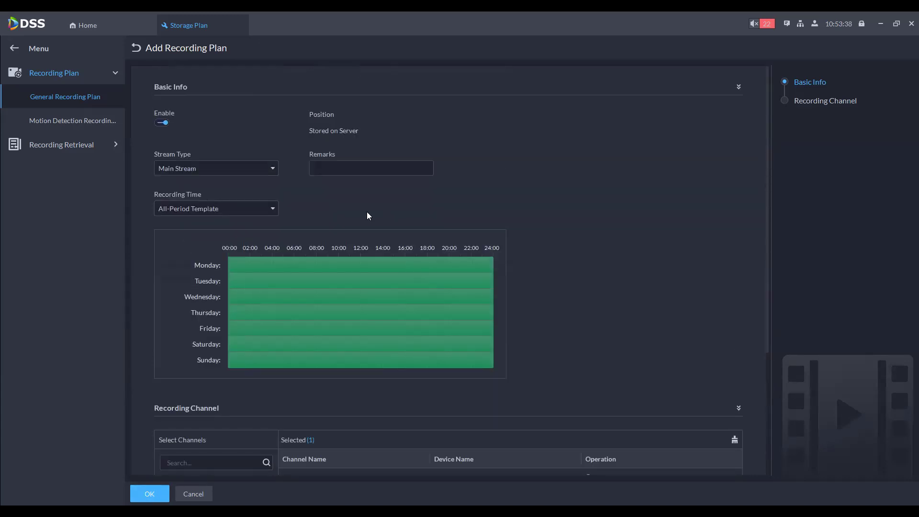
pyautogui.scroll(-3, 365, 219)
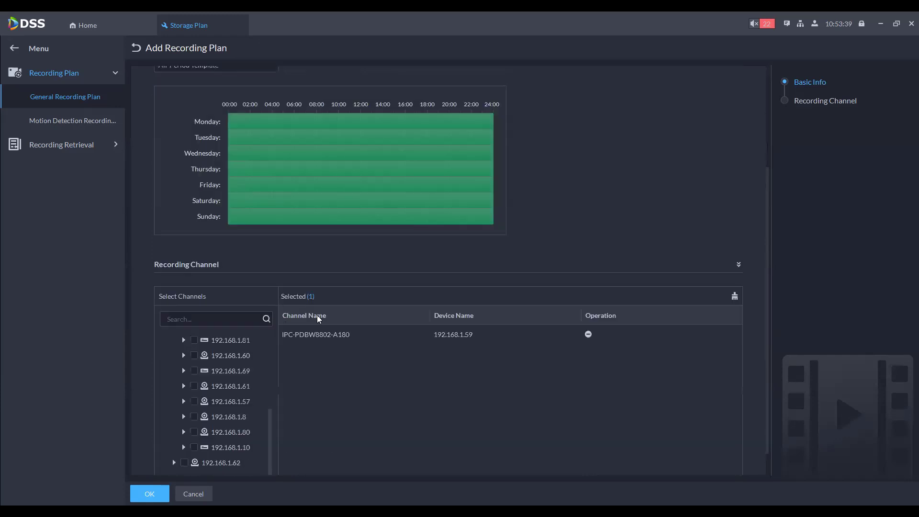
pyautogui.scroll(3, 317, 316)
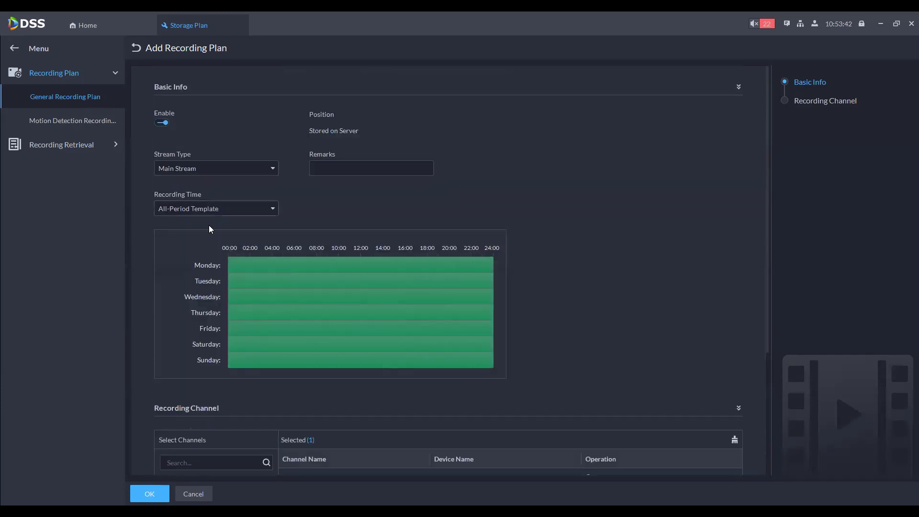
pyautogui.click(210, 208)
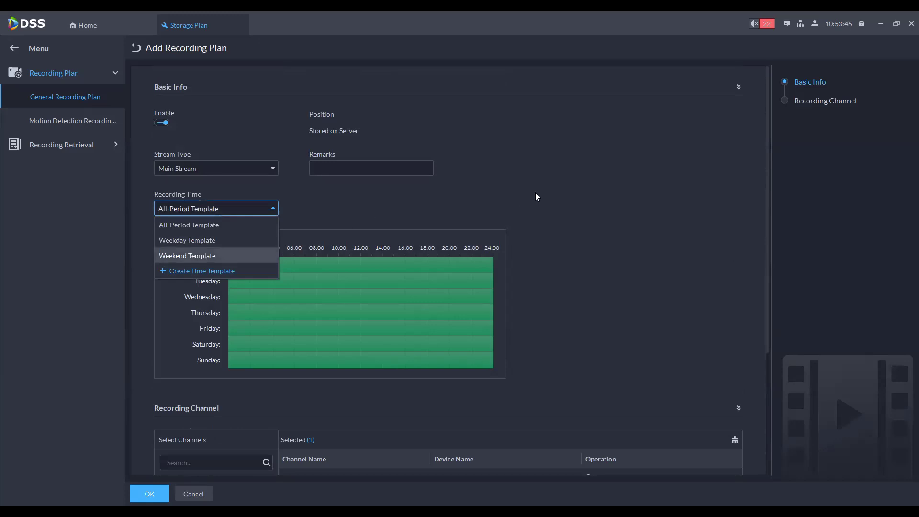
pyautogui.click(323, 117)
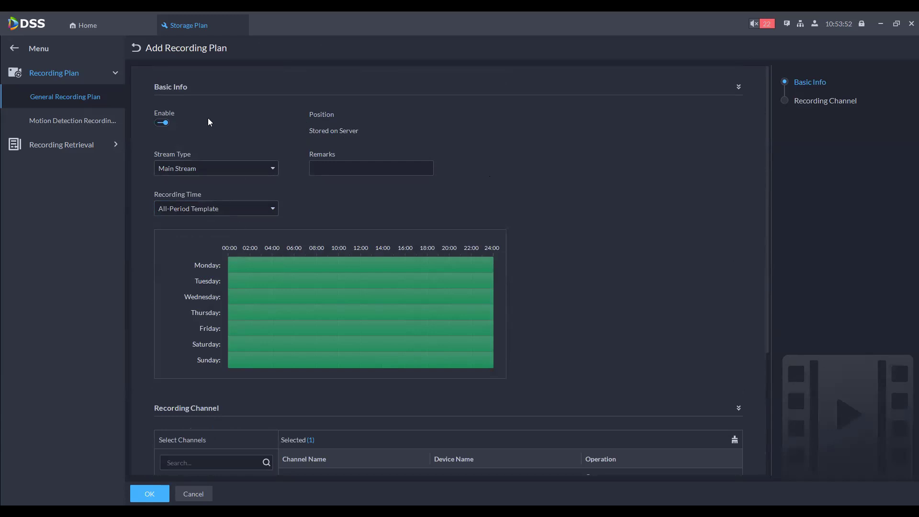
pyautogui.scroll(-3, 385, 254)
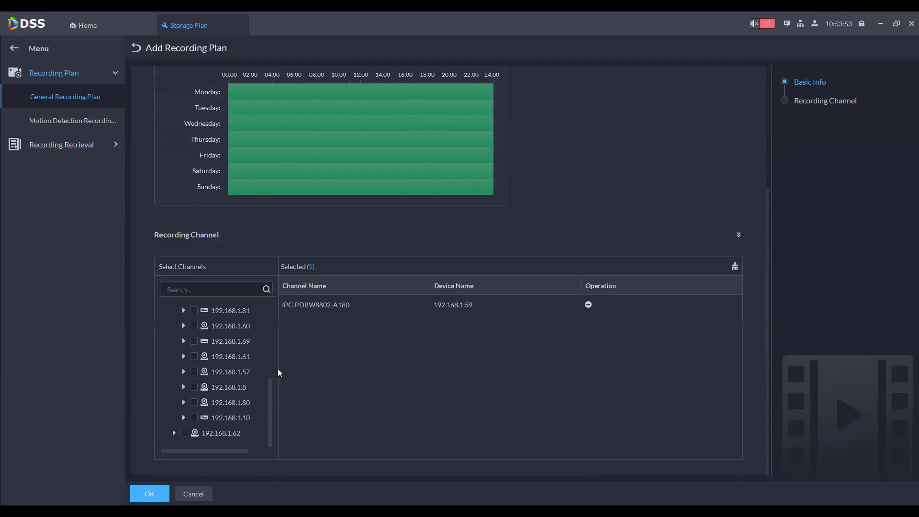
pyautogui.click(149, 493)
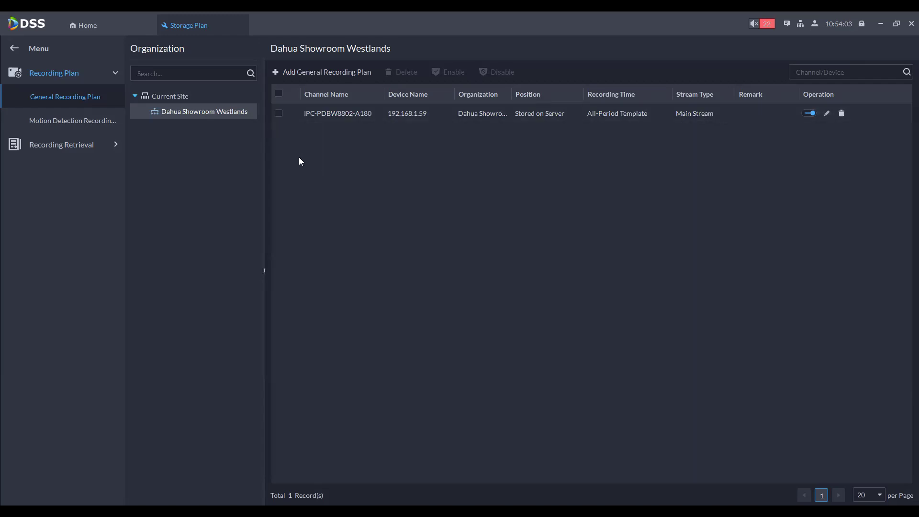
# Step: Start a Westlands motion detection plan and tick the Fisheye channel on 192.168.1.155
pyautogui.click(62, 123)
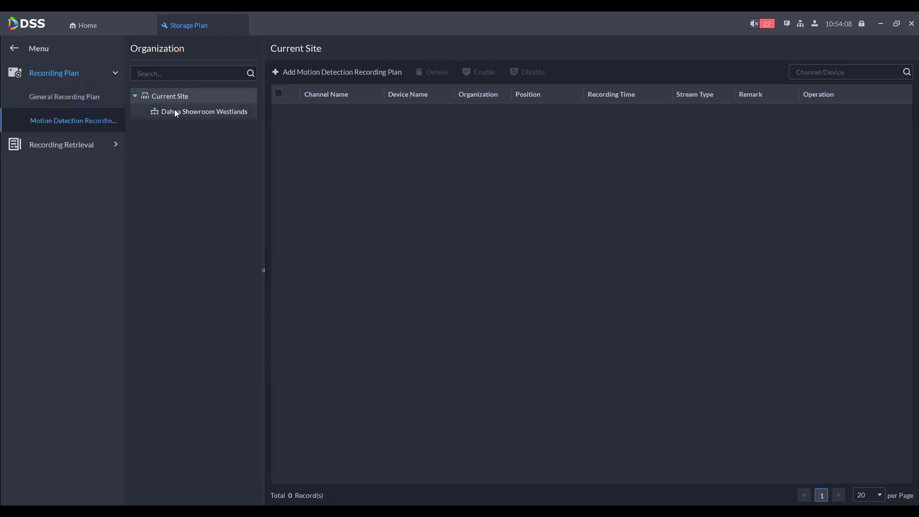
pyautogui.click(205, 112)
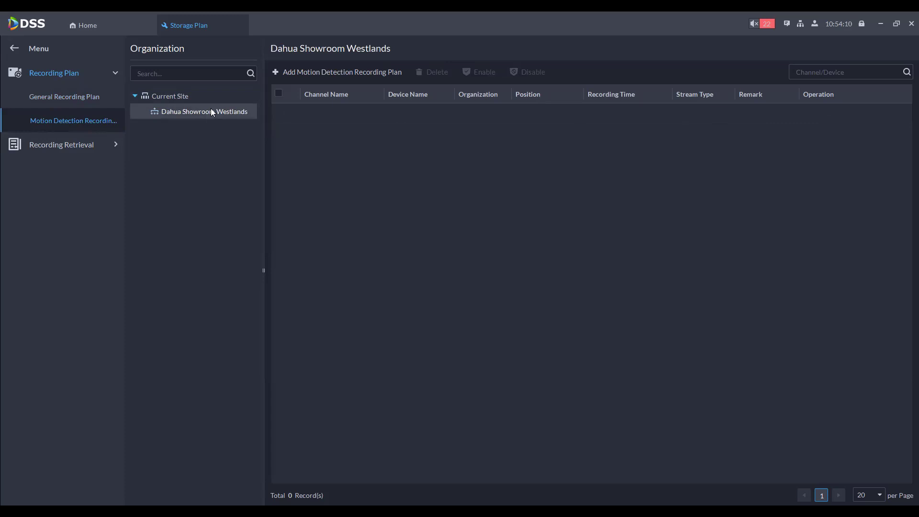
pyautogui.click(322, 72)
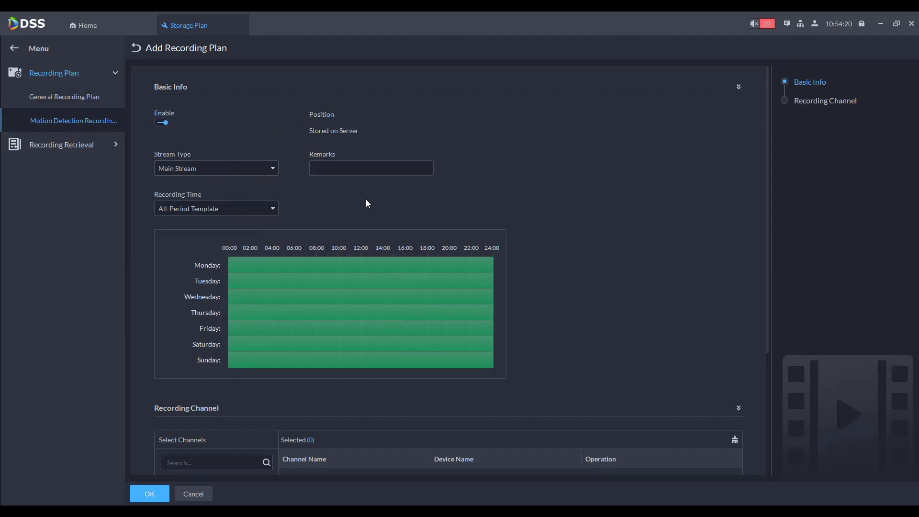
pyautogui.scroll(-3, 538, 190)
pyautogui.click(163, 340)
pyautogui.click(174, 356)
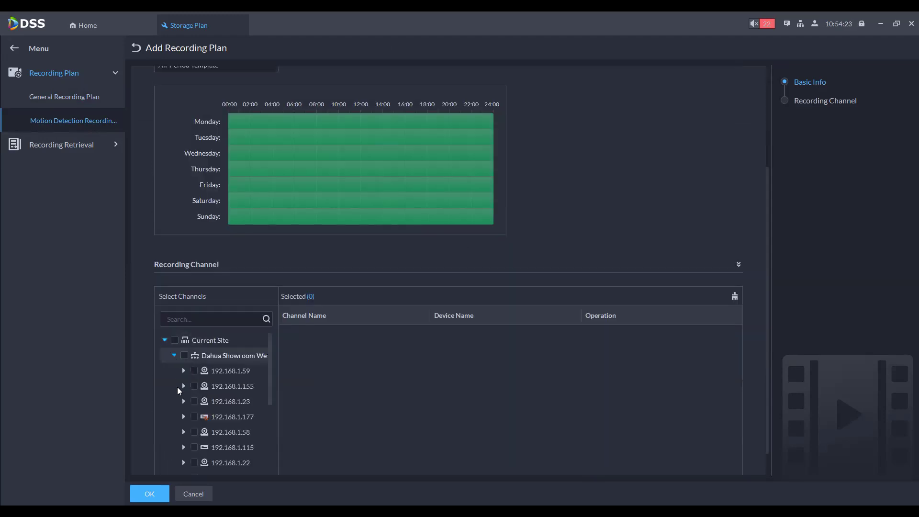
pyautogui.click(185, 387)
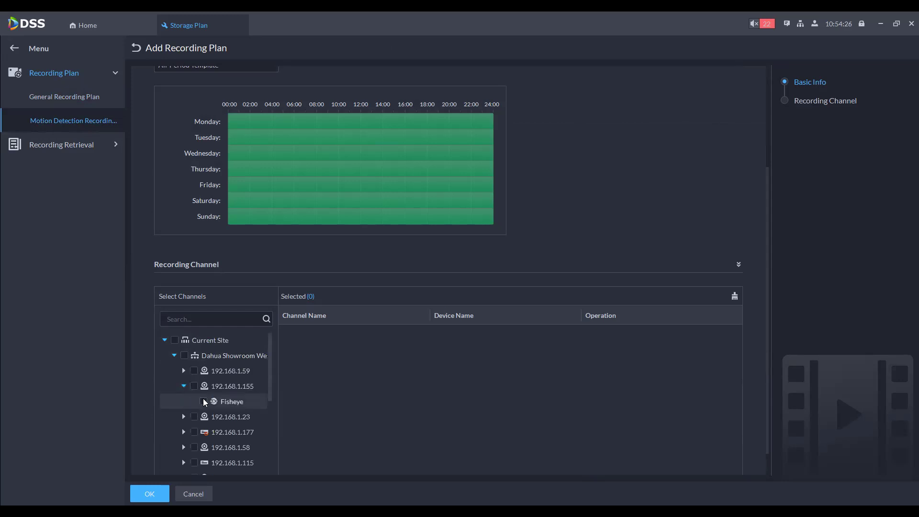
pyautogui.click(203, 400)
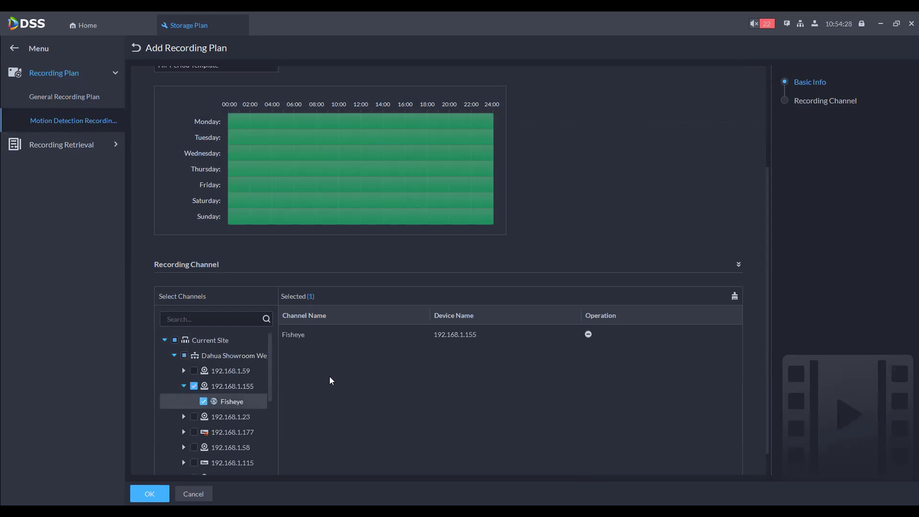
# Step: Save the motion detection plan, then check the general and motion detection plan lists
pyautogui.scroll(-1, 333, 375)
pyautogui.scroll(-6, 236, 371)
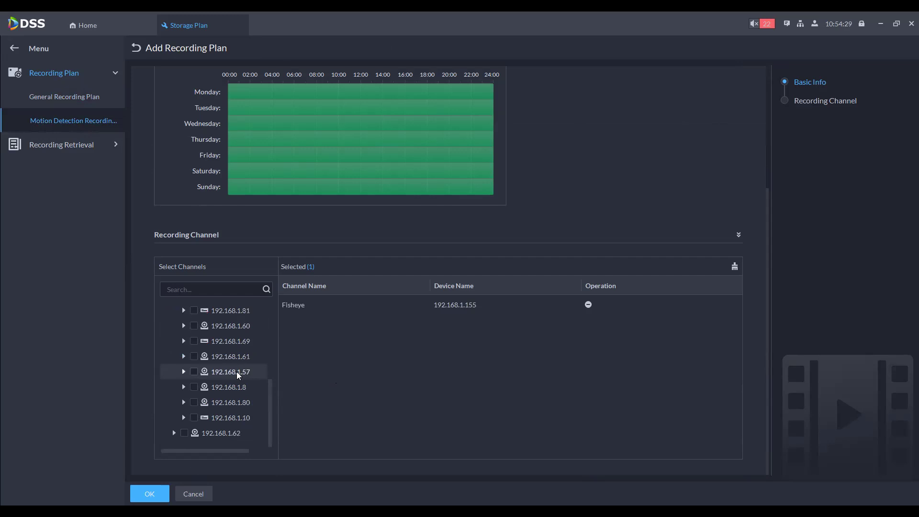
pyautogui.click(337, 234)
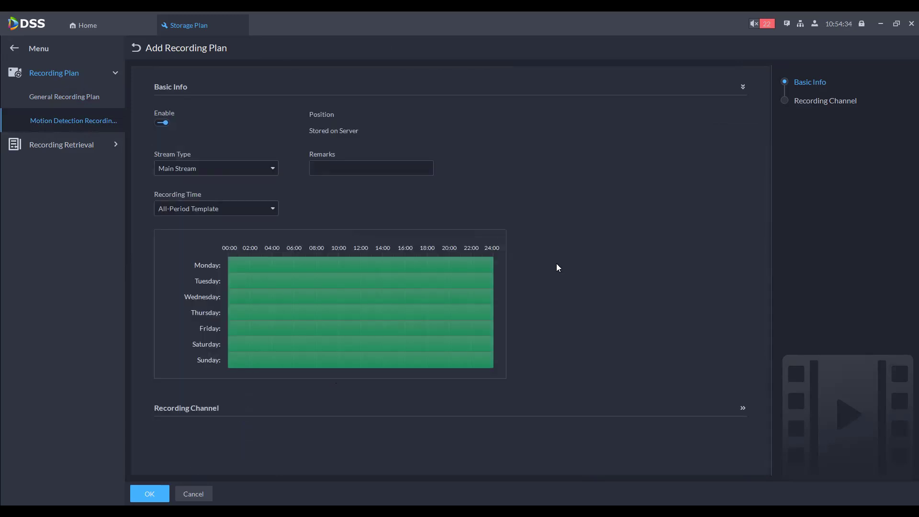
pyautogui.click(743, 410)
pyautogui.scroll(-5, 612, 348)
pyautogui.scroll(6, 257, 355)
pyautogui.scroll(1, 523, 318)
pyautogui.scroll(-1, 524, 318)
pyautogui.click(149, 494)
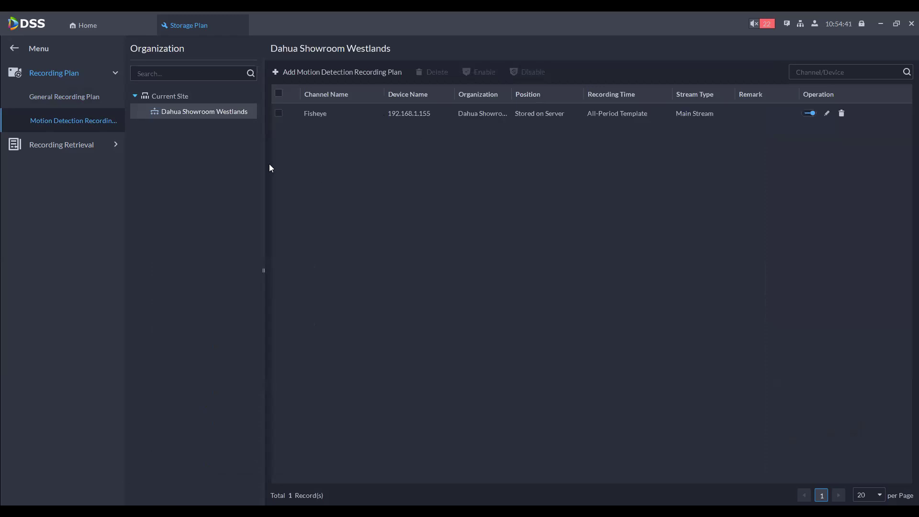
pyautogui.click(65, 97)
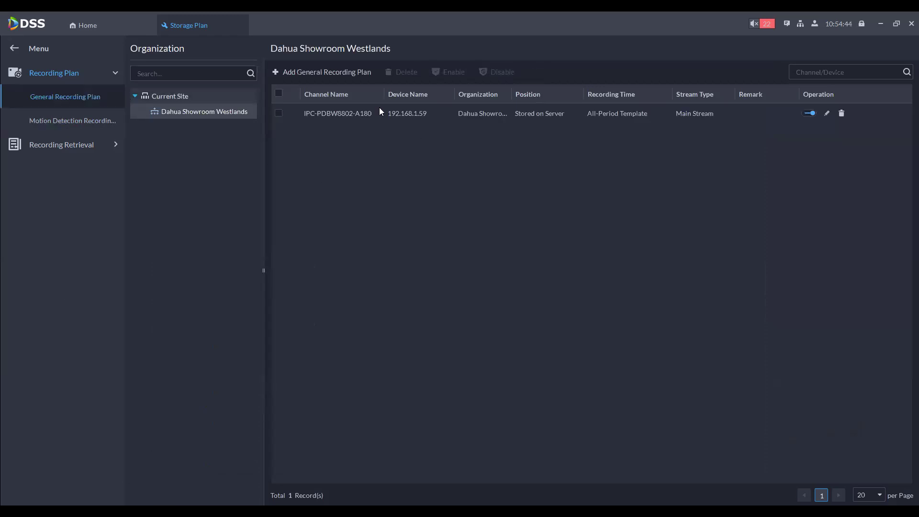
pyautogui.click(42, 120)
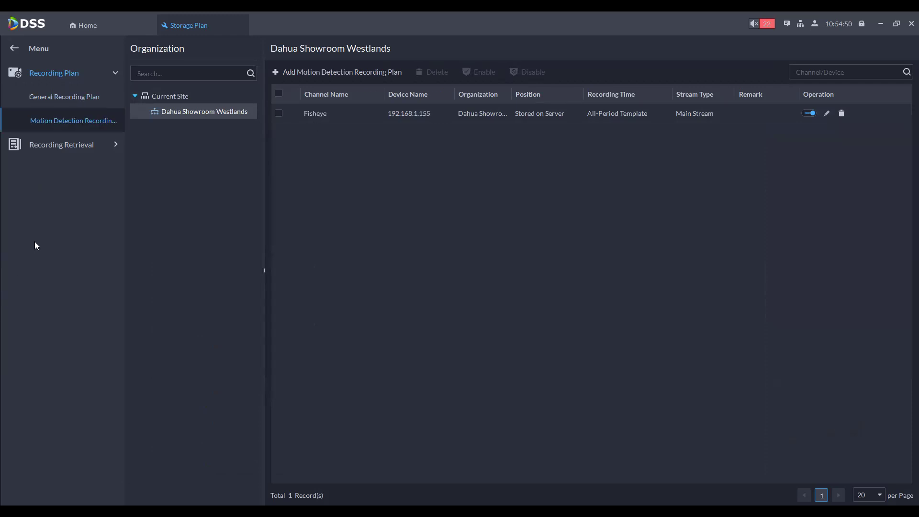
# Step: Start a new video retrieval plan for Dahua Showroom Westlands
pyautogui.click(59, 149)
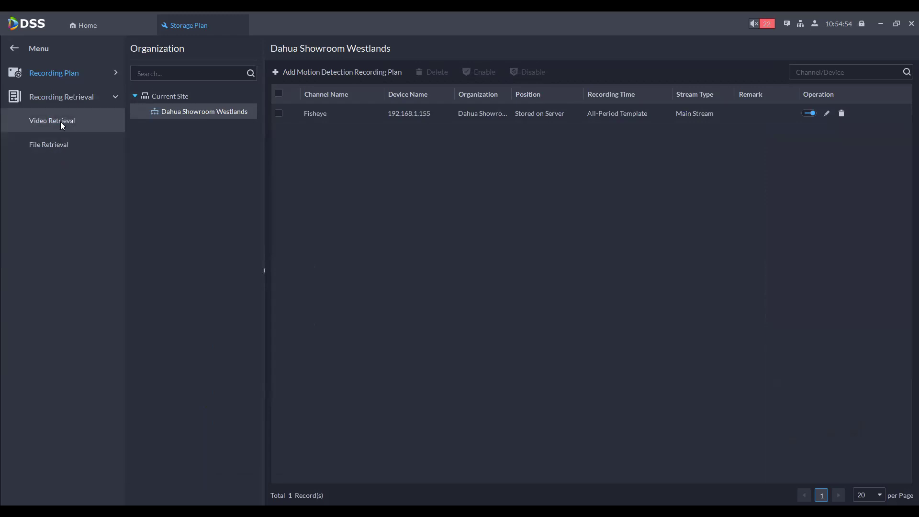
pyautogui.click(60, 125)
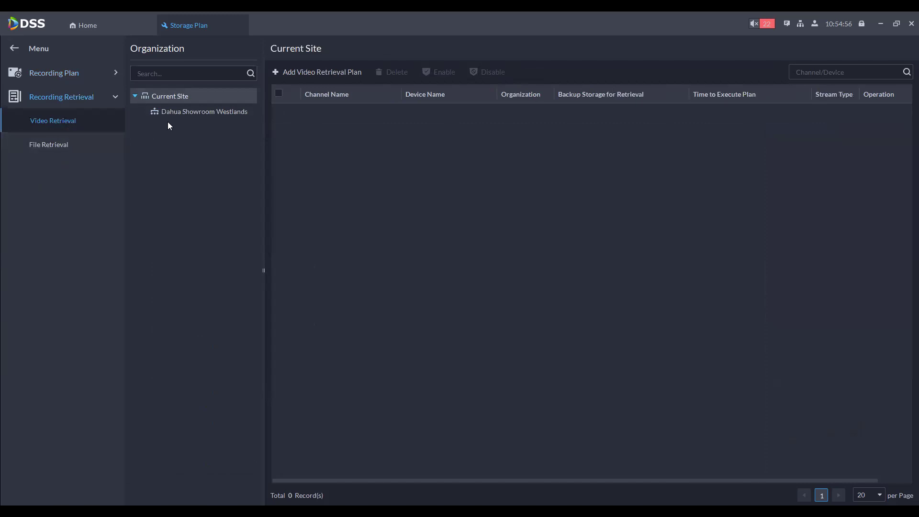
pyautogui.click(176, 110)
pyautogui.click(284, 72)
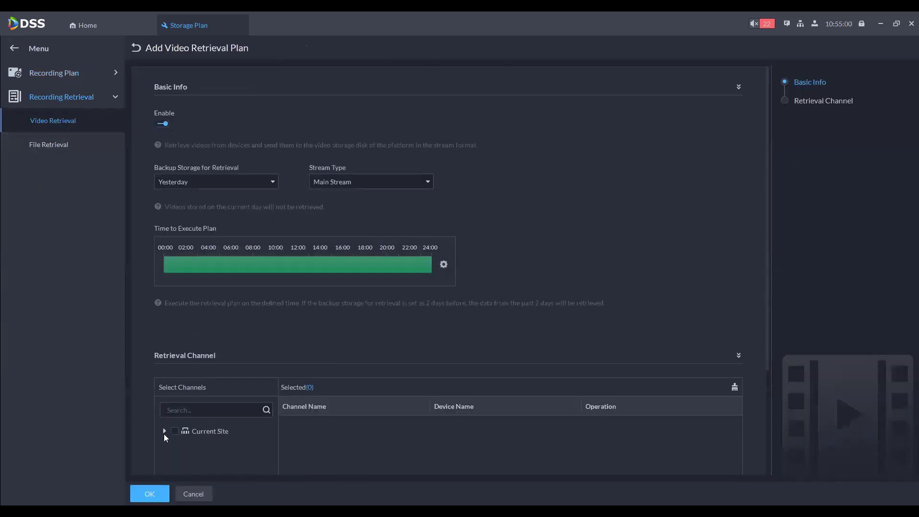
# Step: Tick channels IPC to IPC4 of 192.168.1.57 as retrieval channels and save the plan
pyautogui.click(164, 431)
pyautogui.scroll(-2, 211, 412)
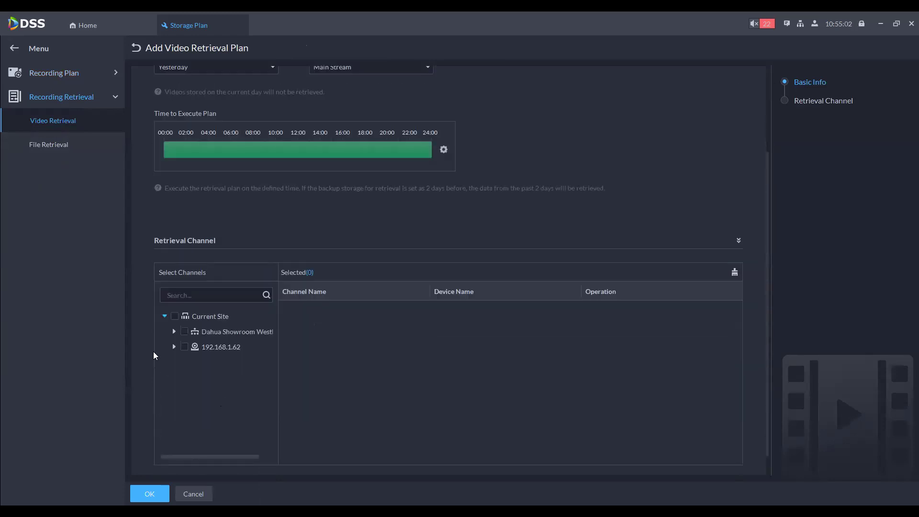
pyautogui.click(174, 332)
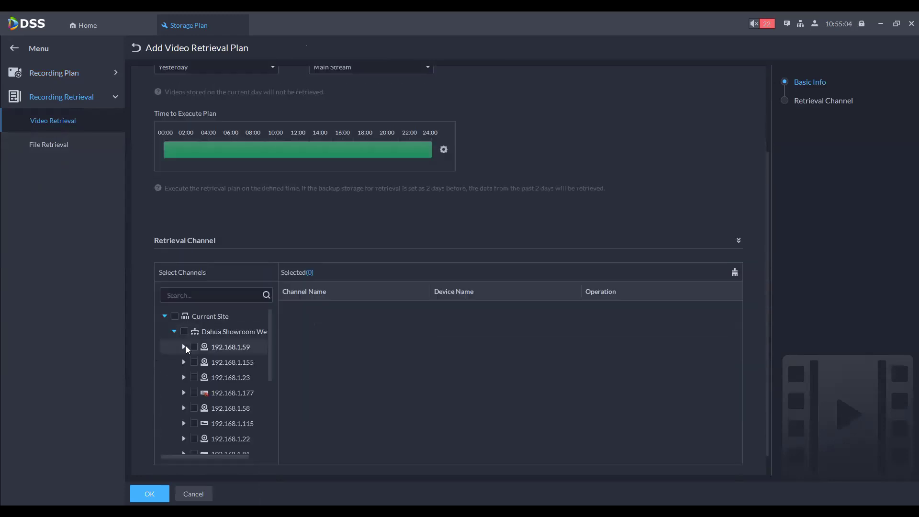
pyautogui.click(184, 346)
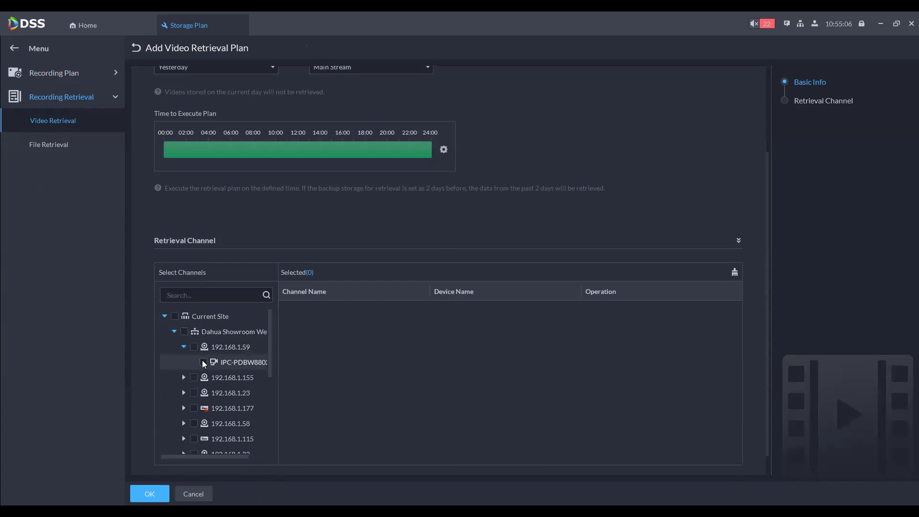
pyautogui.click(203, 363)
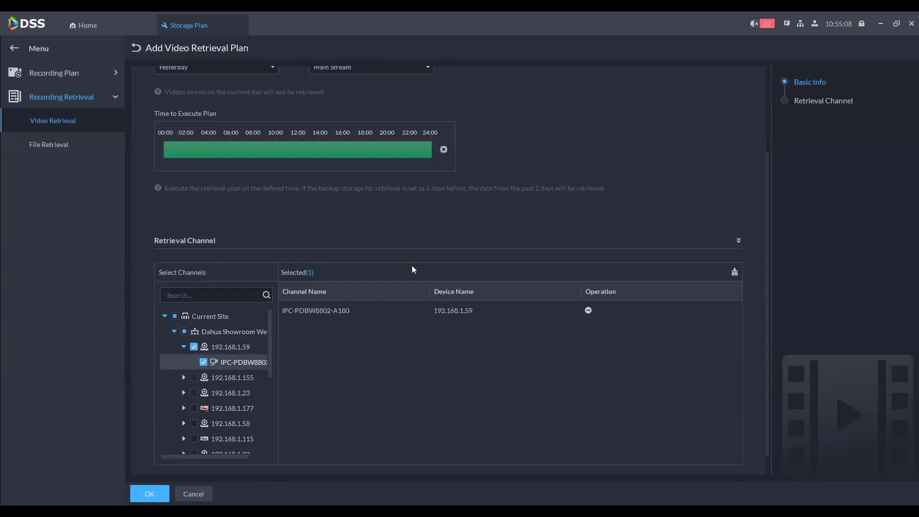
pyautogui.click(183, 377)
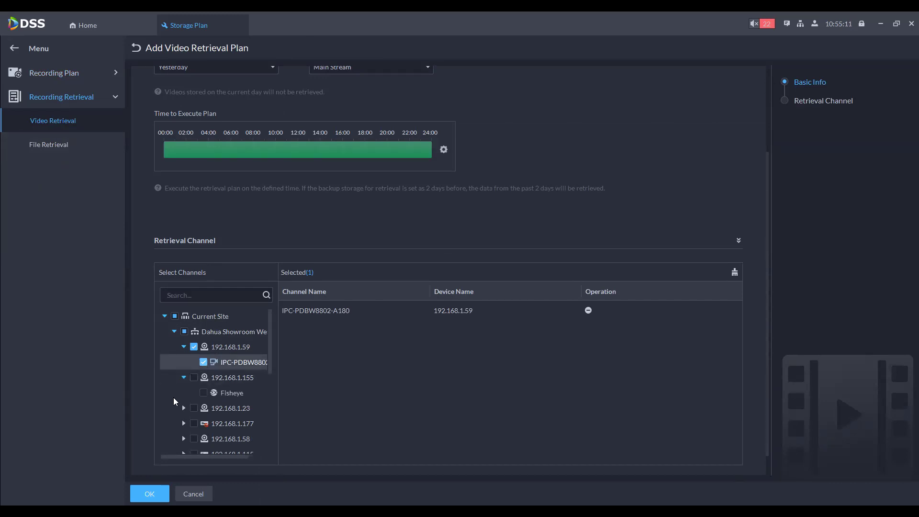
pyautogui.scroll(-5, 173, 398)
pyautogui.click(183, 377)
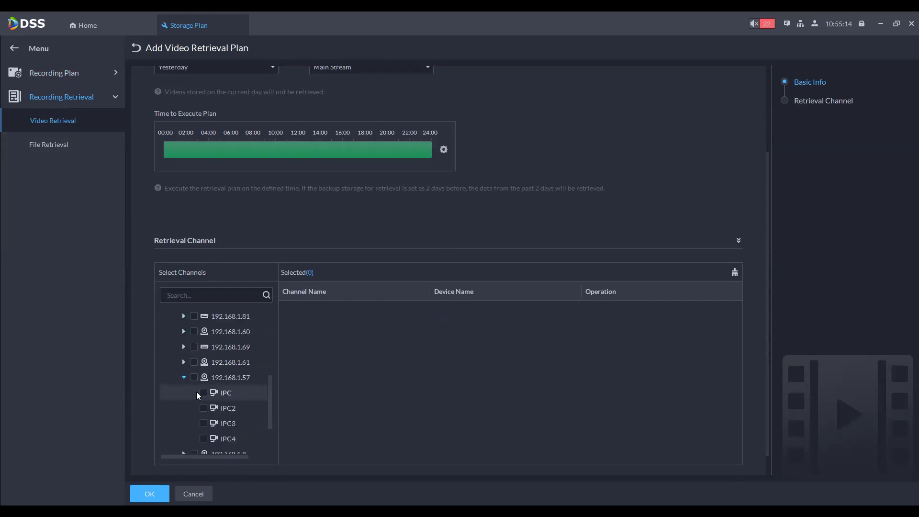
pyautogui.click(194, 378)
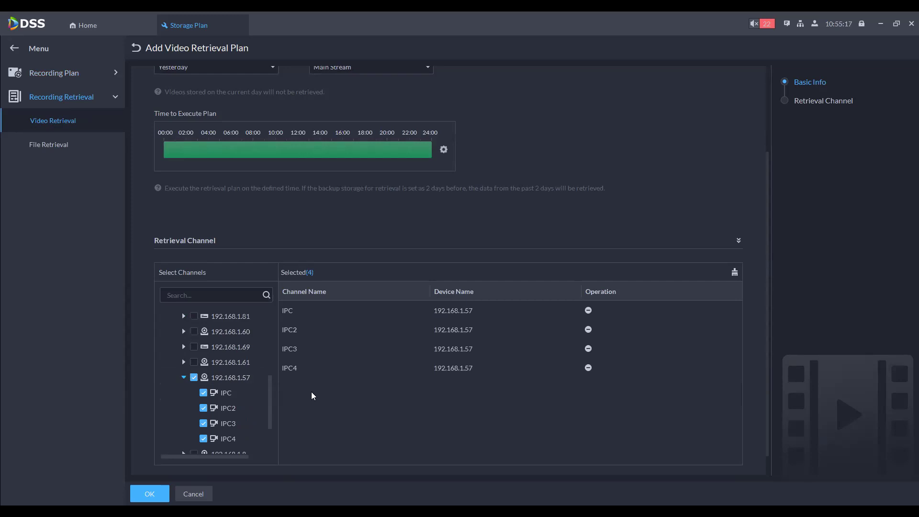
pyautogui.scroll(-1, 263, 459)
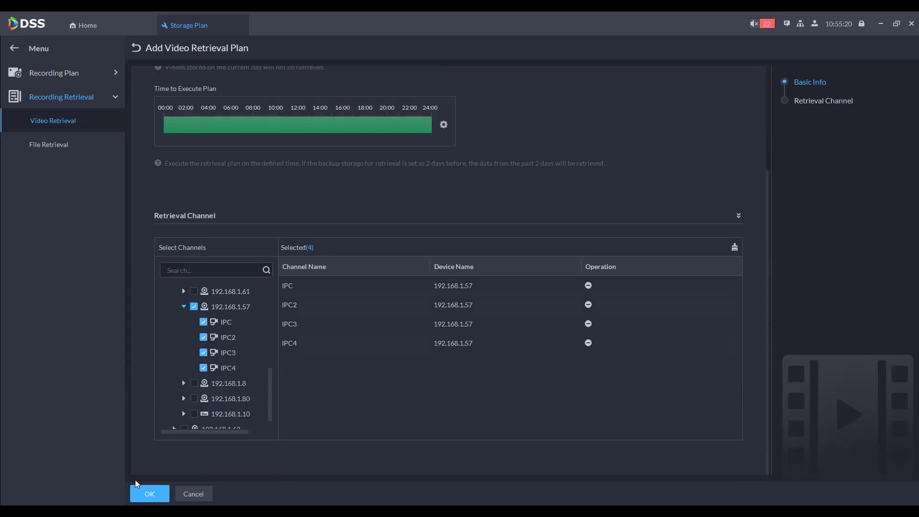
pyautogui.click(147, 494)
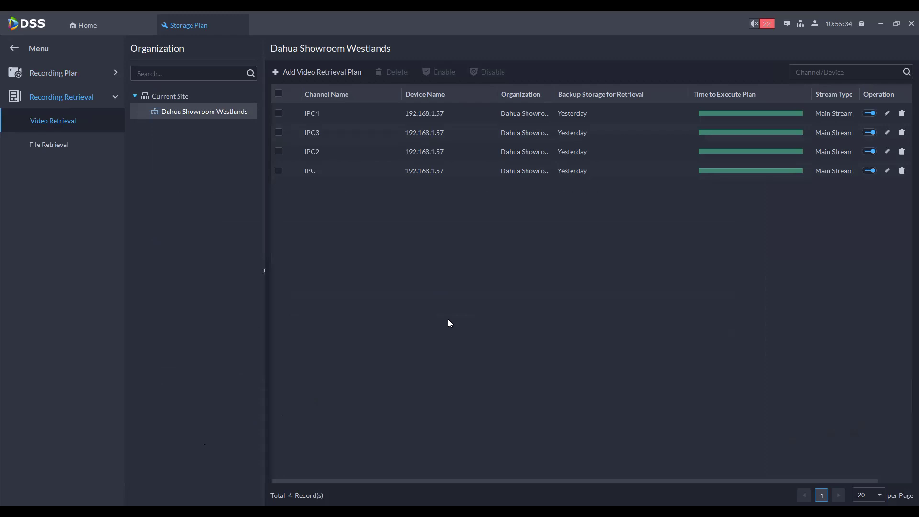
# Step: Start a Westlands file retrieval plan with all Current Site devices and 2 Days Before storage
pyautogui.click(35, 144)
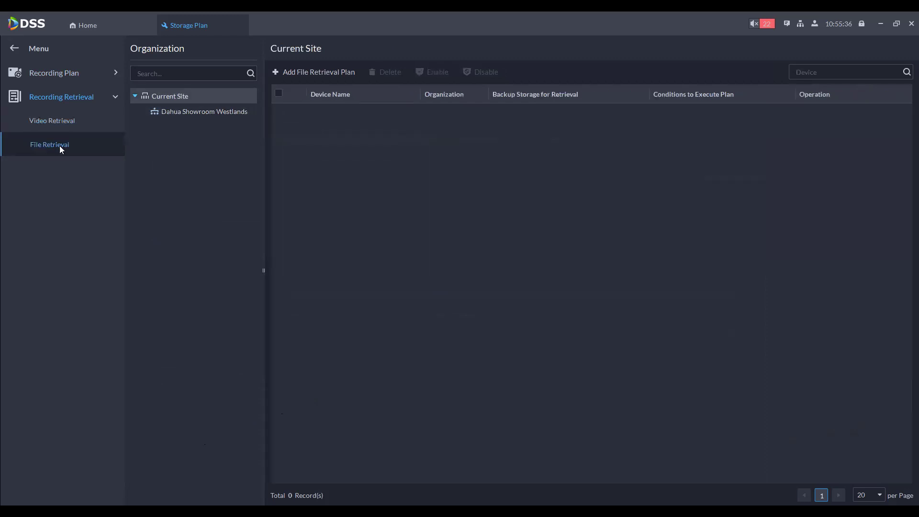
pyautogui.click(196, 111)
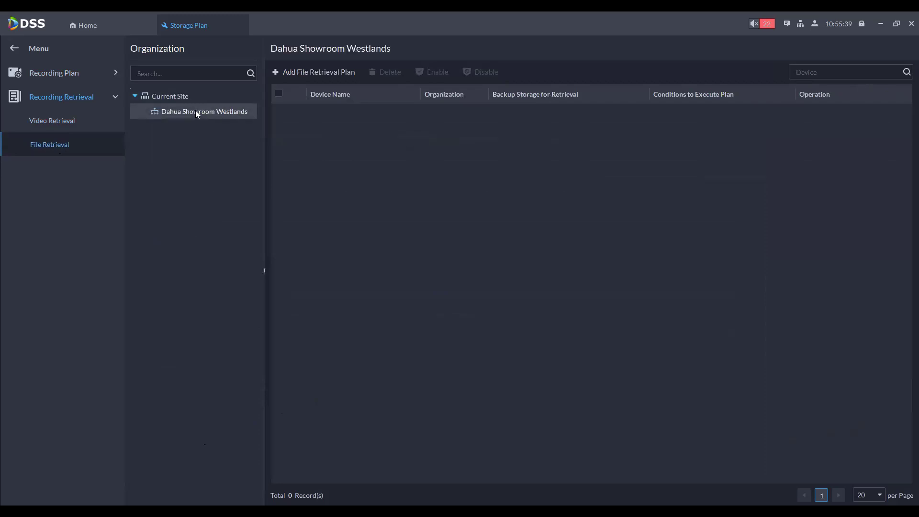
pyautogui.click(326, 72)
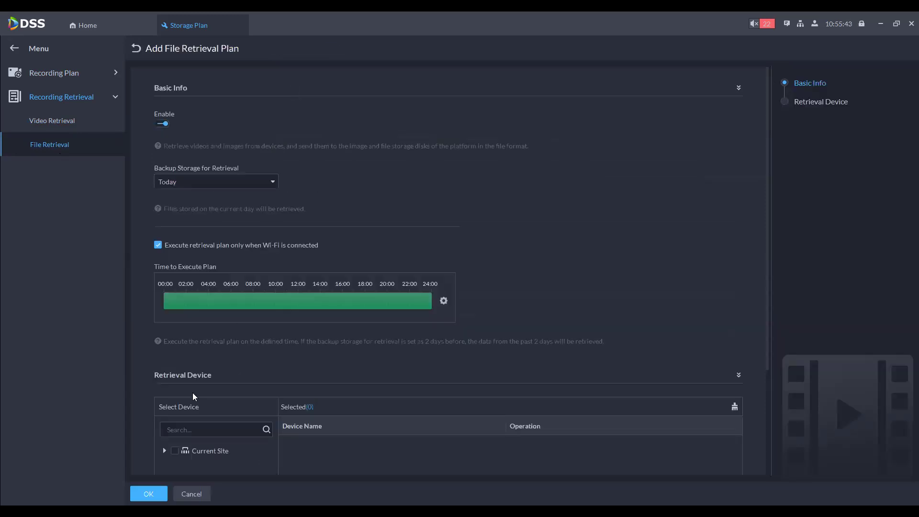
pyautogui.scroll(-2, 193, 392)
pyautogui.click(163, 335)
pyautogui.click(174, 337)
pyautogui.scroll(2, 287, 207)
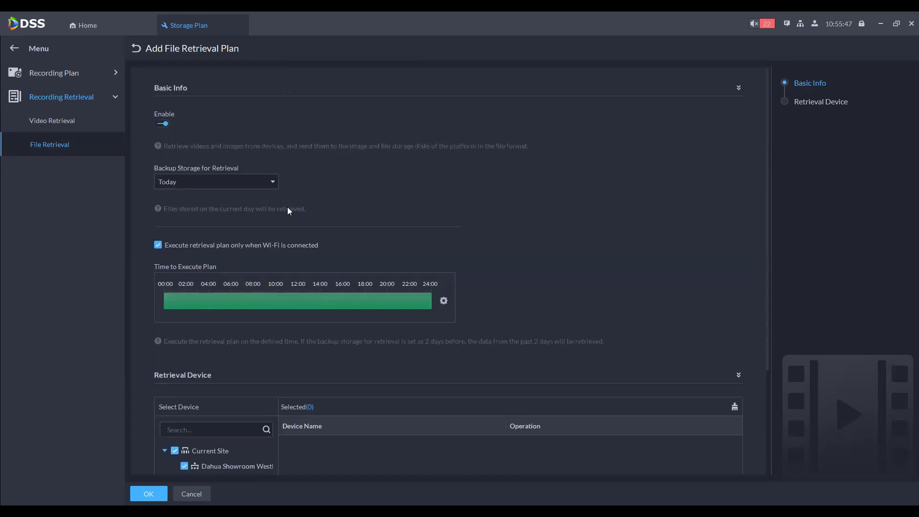
pyautogui.click(237, 184)
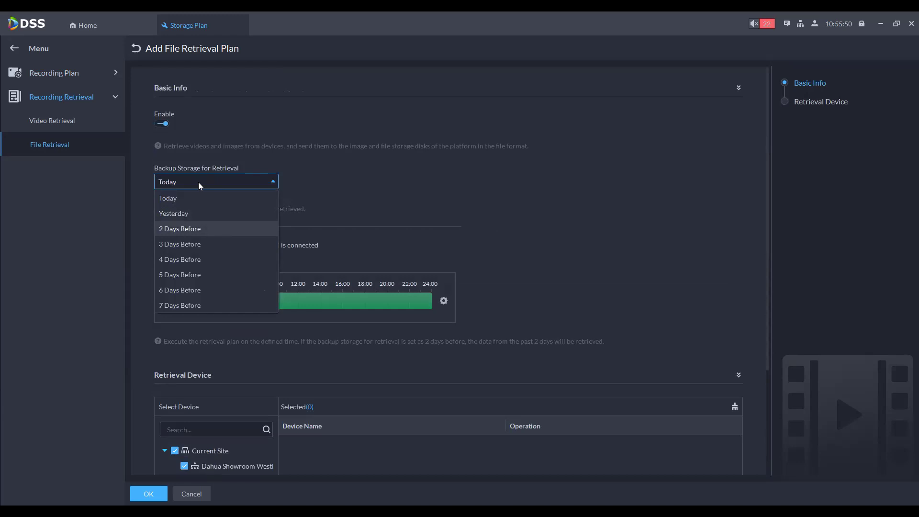
pyautogui.click(185, 230)
# Step: Deselect the devices, cancel the unsaved file retrieval plan, and close the Storage Plan module
pyautogui.scroll(-3, 570, 218)
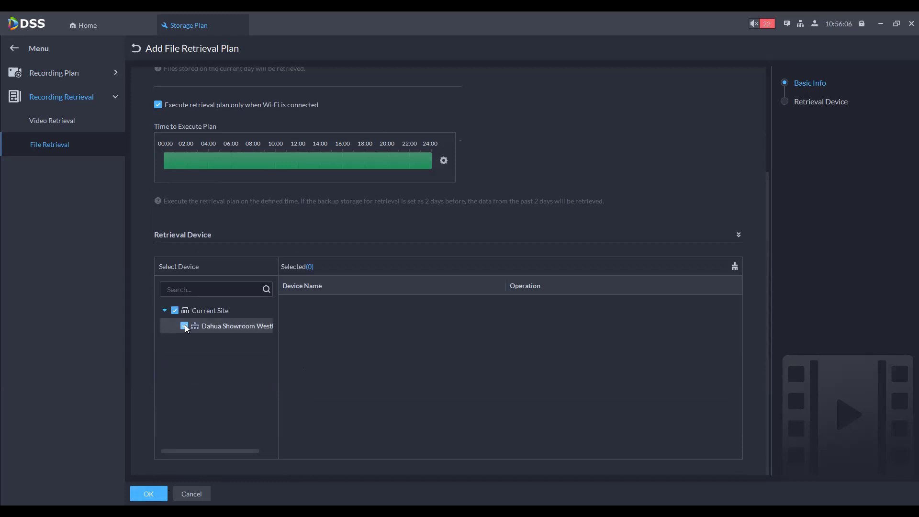
pyautogui.click(185, 327)
pyautogui.scroll(3, 531, 295)
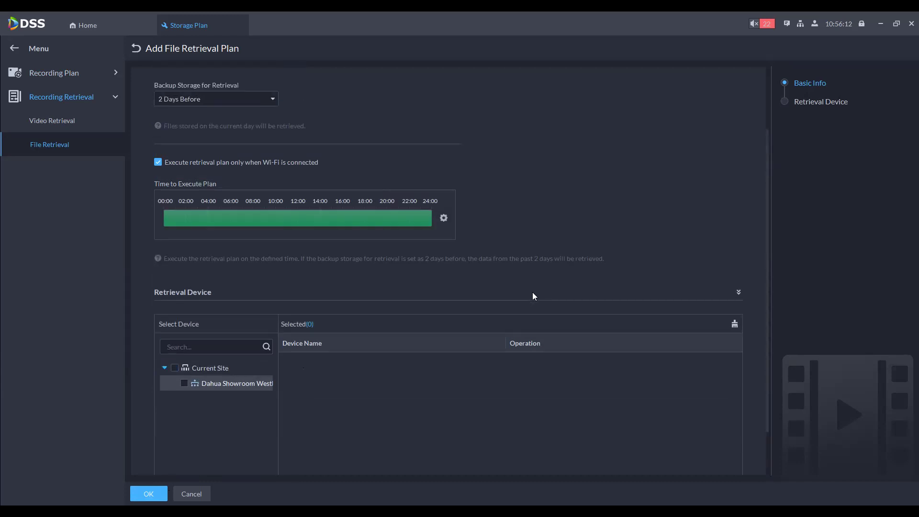
pyautogui.click(191, 494)
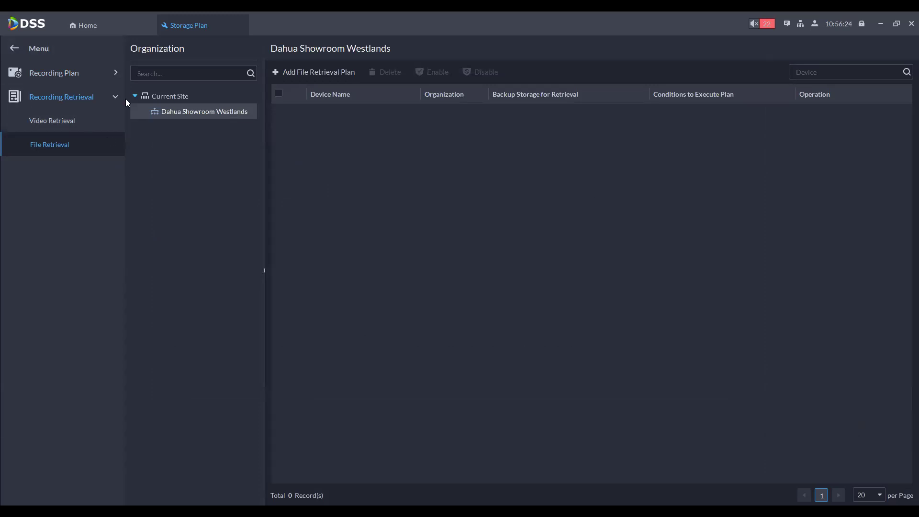
pyautogui.click(58, 99)
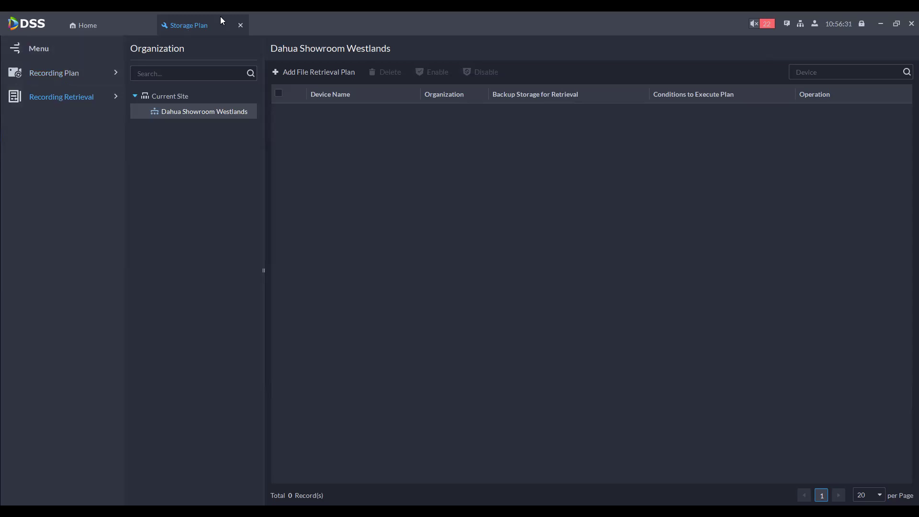
pyautogui.click(238, 25)
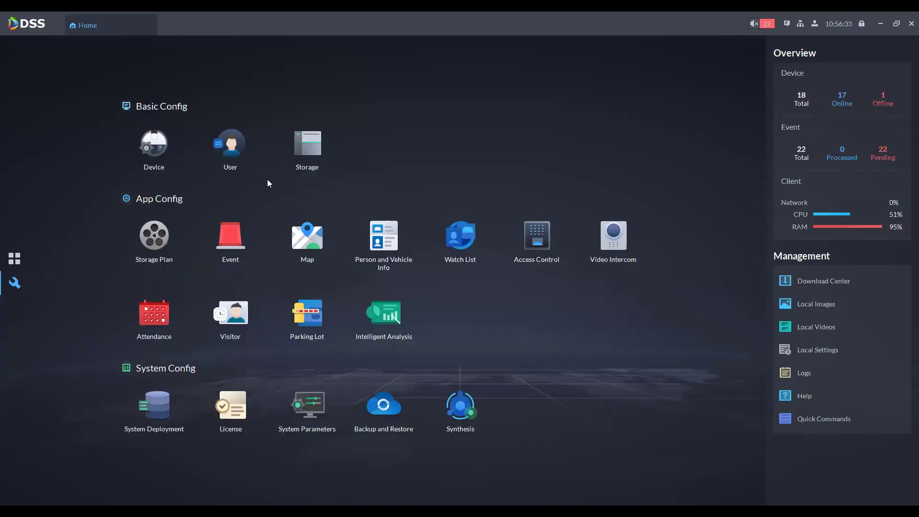
# Step: Open the Event module from Home and bring up the Add Event form
pyautogui.click(233, 259)
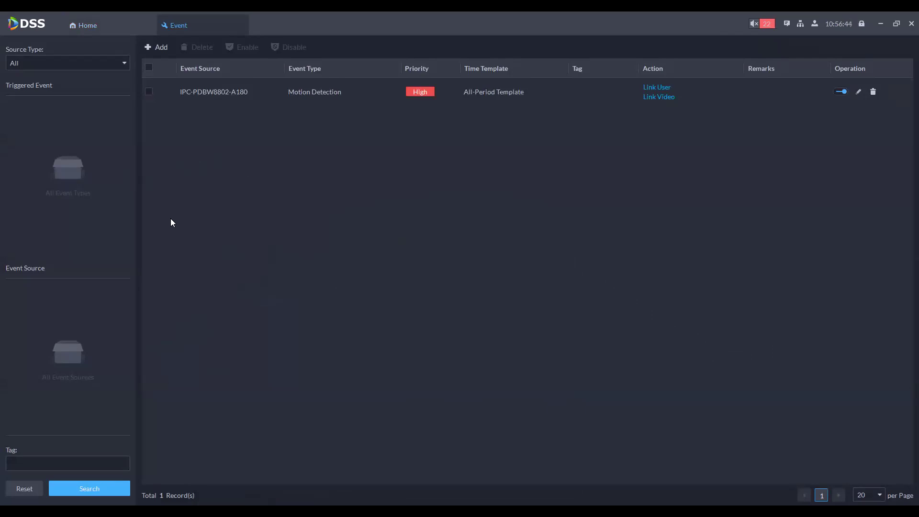
pyautogui.click(158, 47)
pyautogui.scroll(-3, 249, 287)
pyautogui.scroll(3, 255, 294)
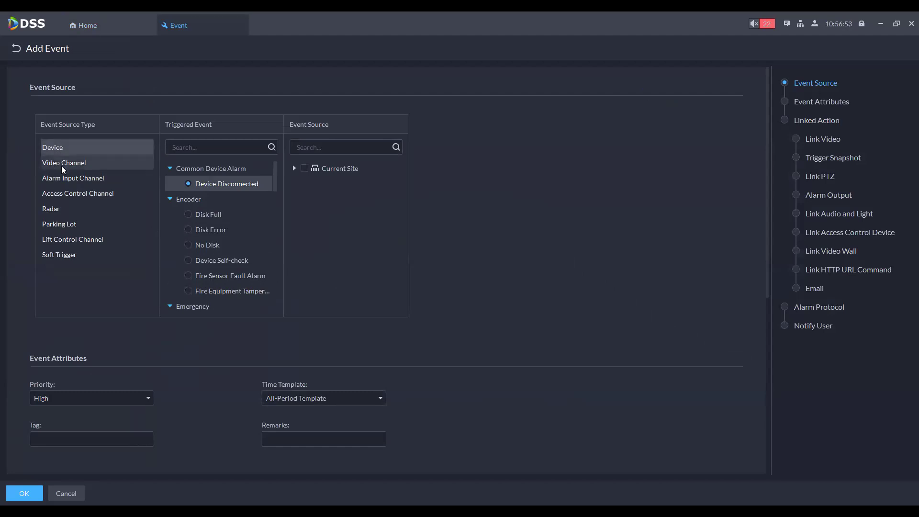
# Step: Browse the event source categories, from Video Channel through Soft Trigger, returning to Video Channel
pyautogui.click(61, 166)
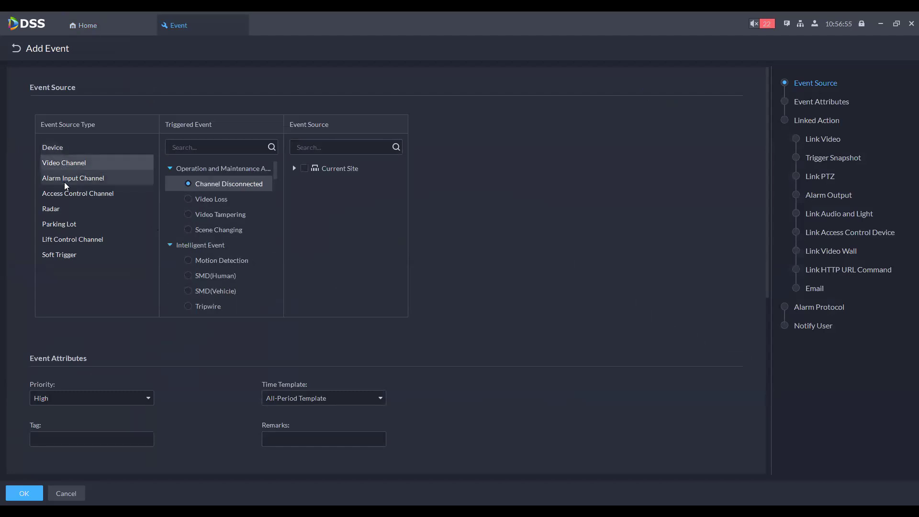
pyautogui.click(66, 183)
pyautogui.click(58, 197)
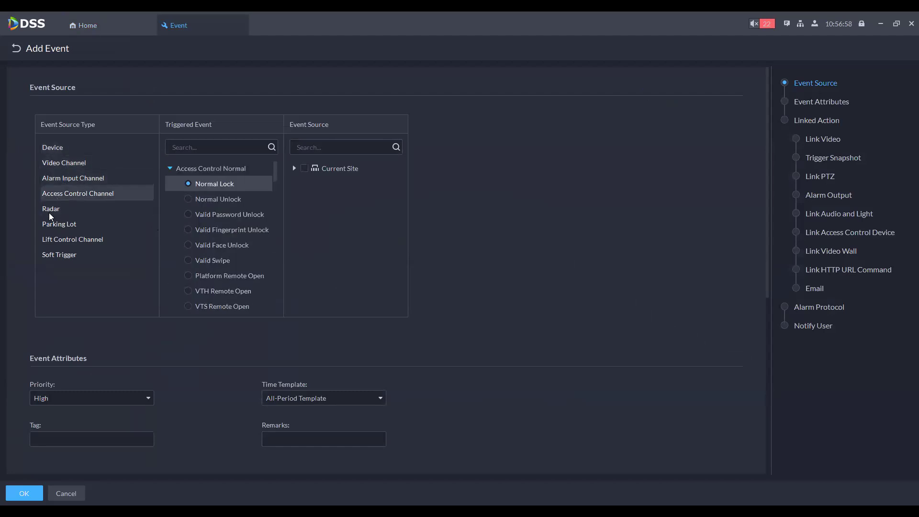
pyautogui.click(51, 211)
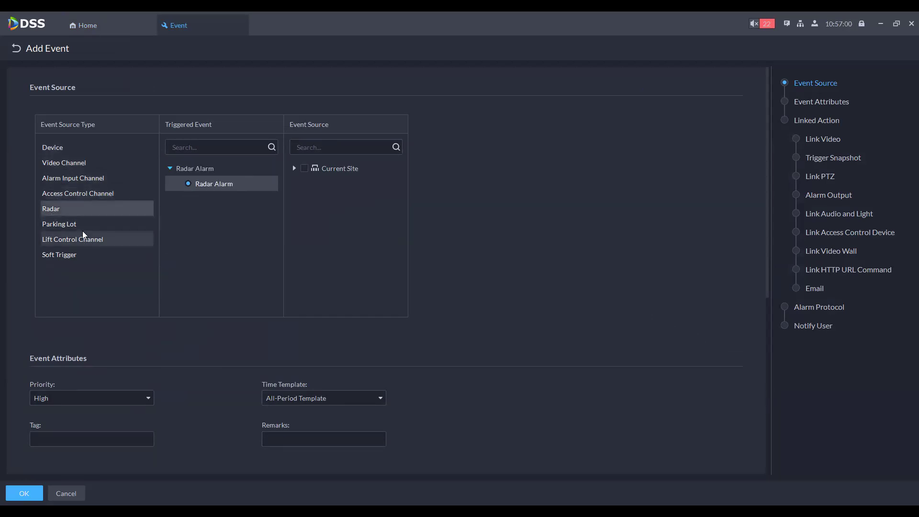
pyautogui.click(79, 225)
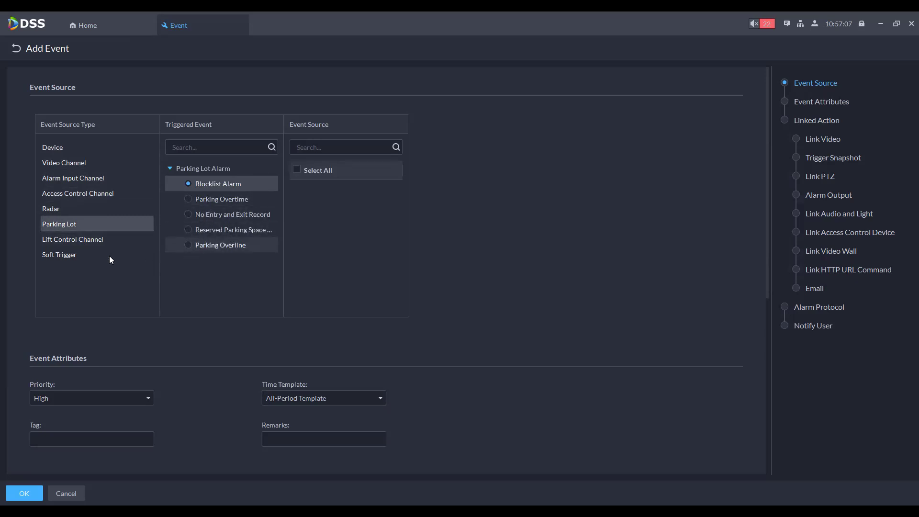
pyautogui.click(65, 241)
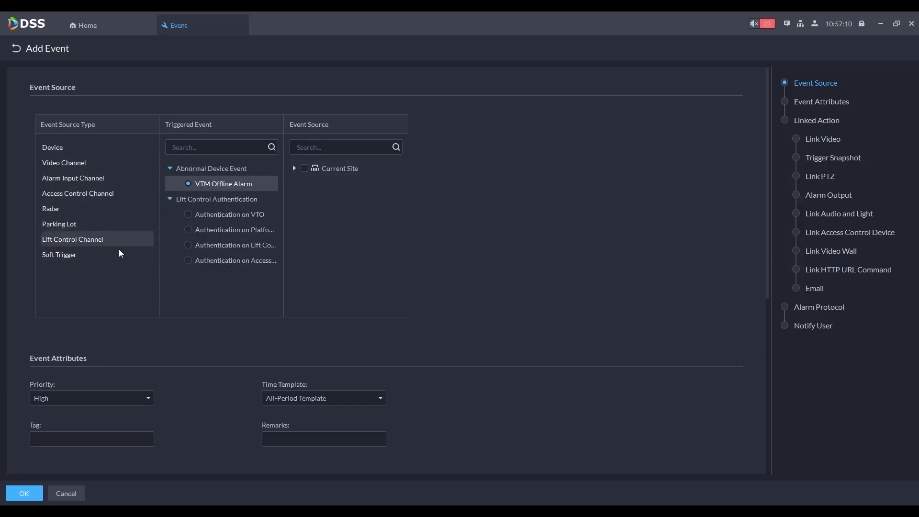
pyautogui.click(69, 255)
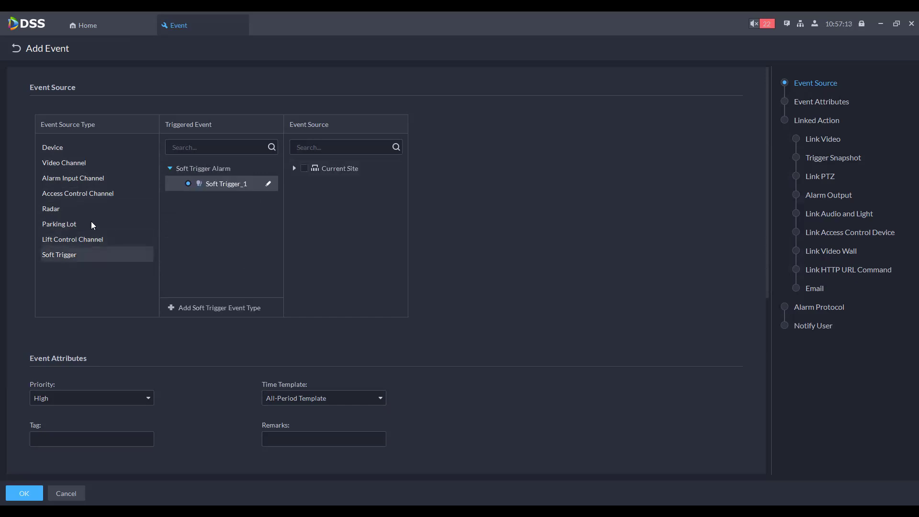
pyautogui.click(89, 175)
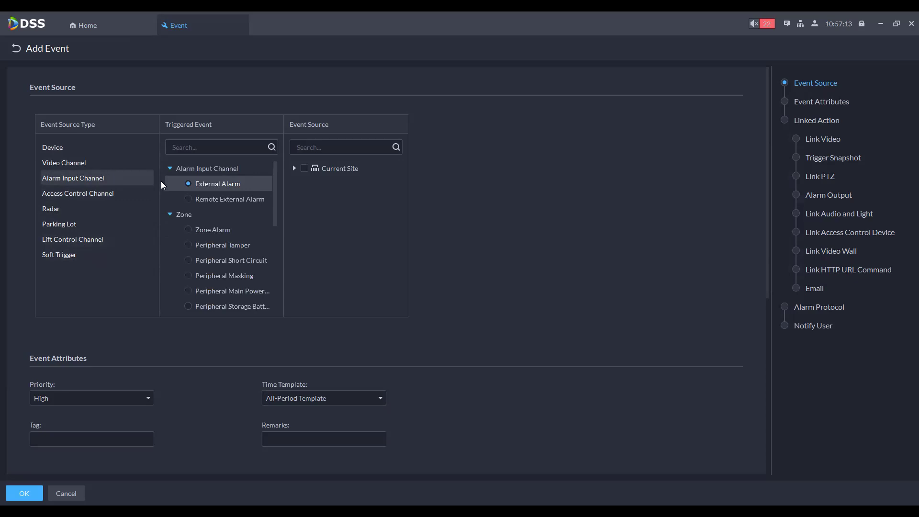
pyautogui.click(63, 162)
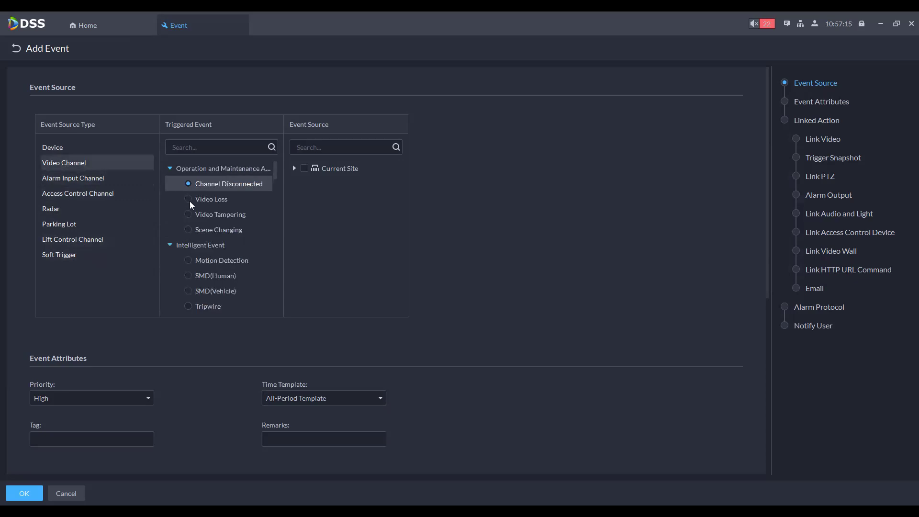
# Step: Set Video Loss as the trigger with the IPC channel of 192.168.1.62 as source
pyautogui.click(189, 198)
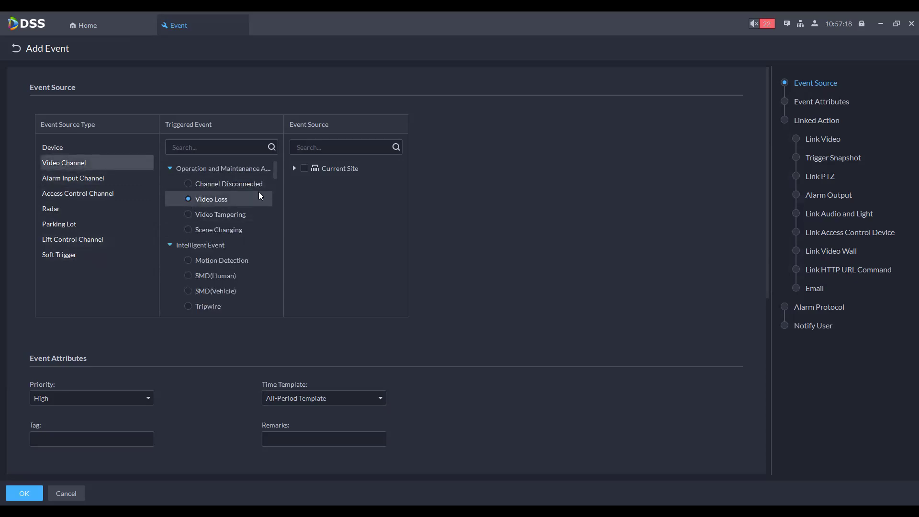
pyautogui.click(297, 167)
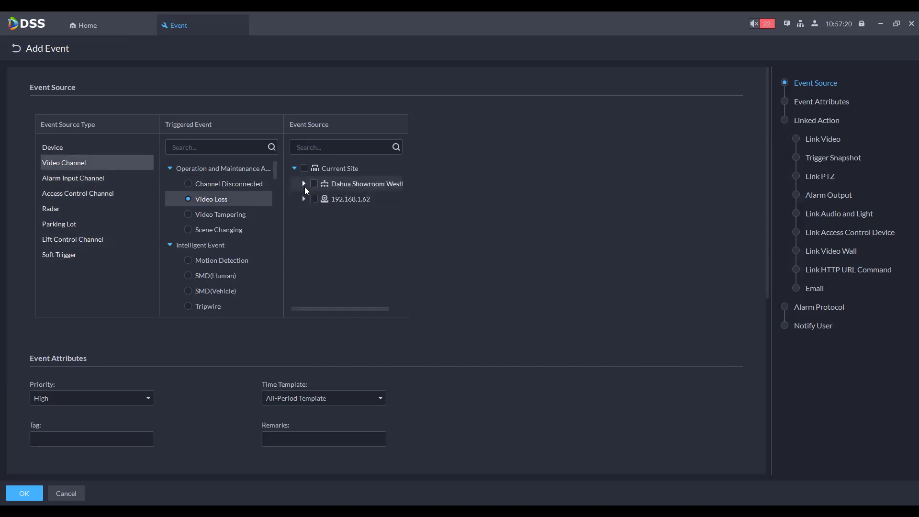
pyautogui.click(304, 199)
pyautogui.click(322, 214)
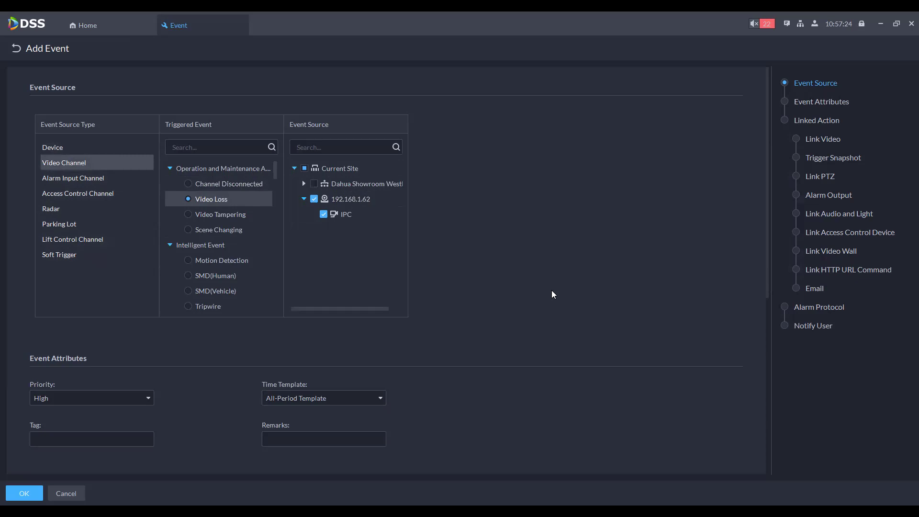
pyautogui.scroll(-2, 507, 285)
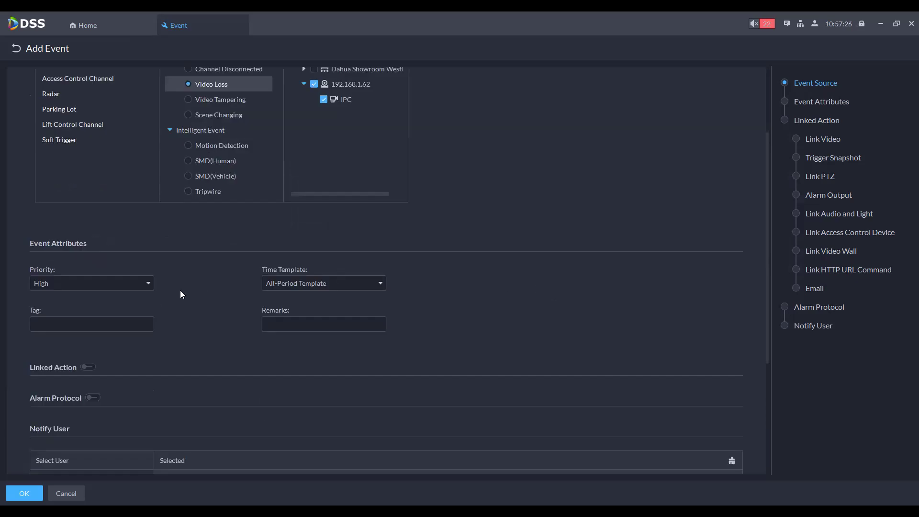
pyautogui.scroll(2, 181, 283)
pyautogui.scroll(-2, 168, 275)
pyautogui.scroll(1, 165, 268)
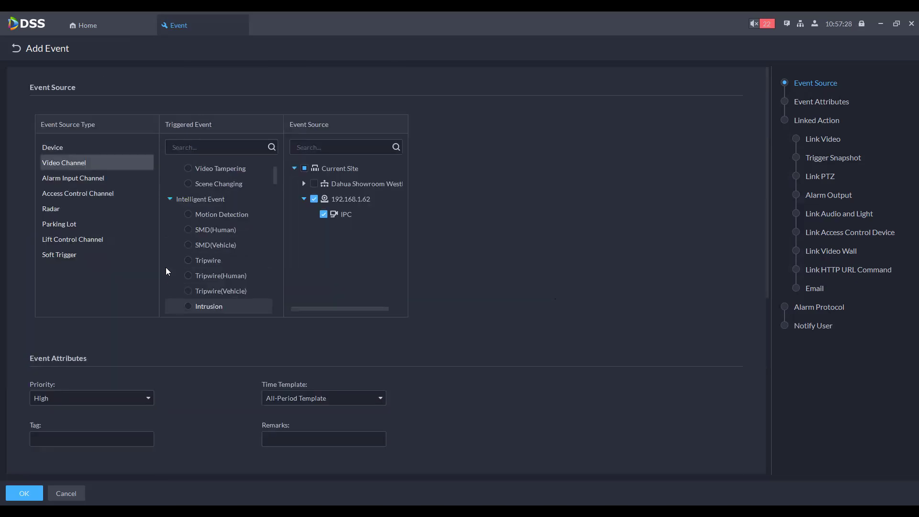
# Step: Switch the trigger to SMD(Human) with the Fisheye channel of 192.168.1.155 as source
pyautogui.click(189, 245)
pyautogui.click(305, 198)
pyautogui.click(305, 184)
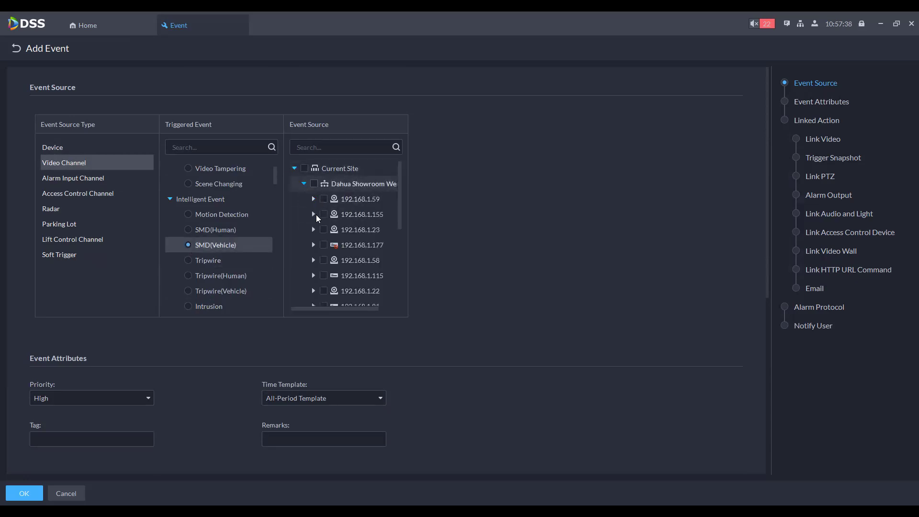
pyautogui.click(313, 198)
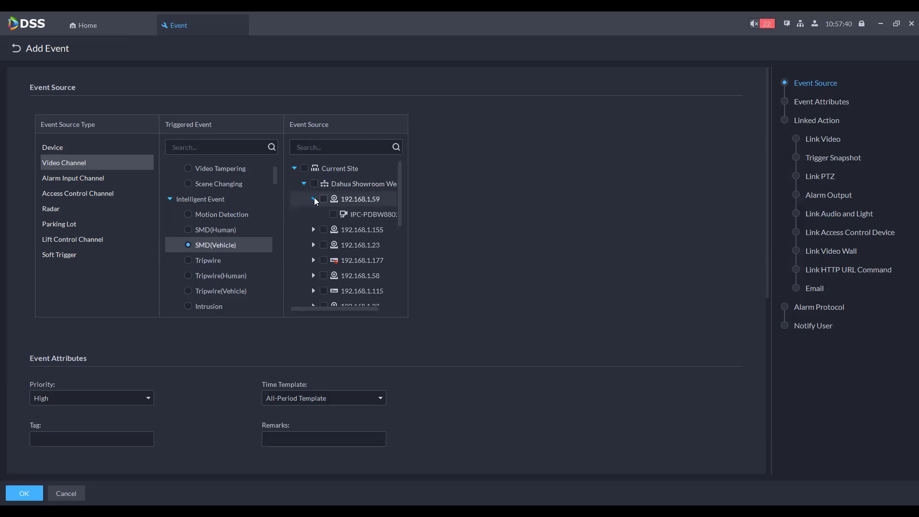
pyautogui.click(192, 229)
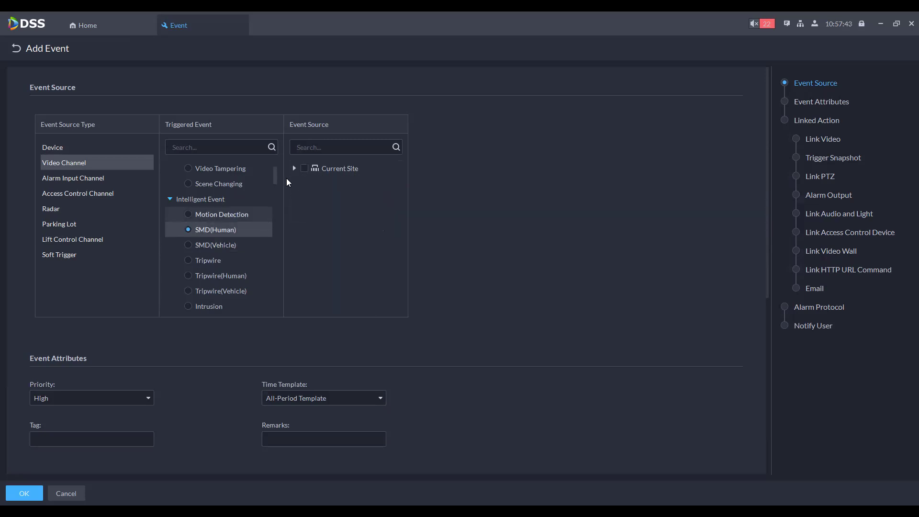
pyautogui.click(295, 168)
pyautogui.click(305, 184)
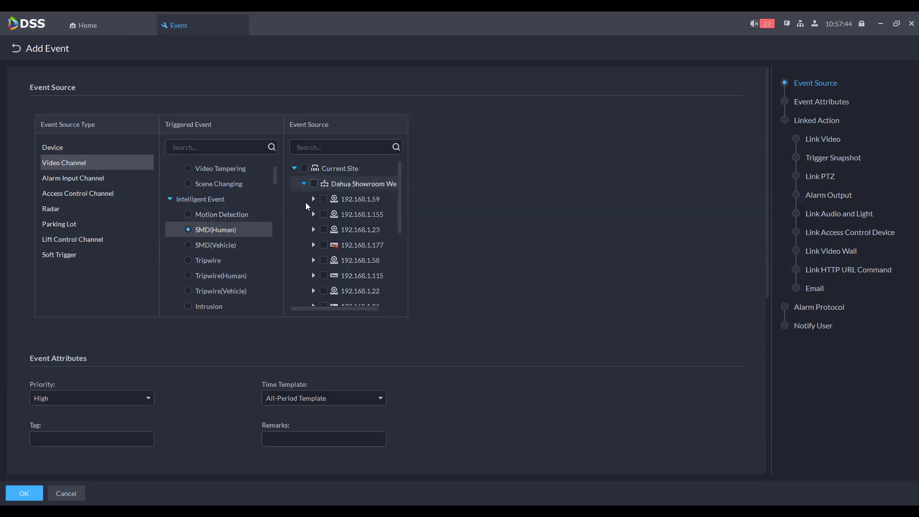
pyautogui.click(313, 214)
pyautogui.click(334, 230)
# Step: Lower the event priority to Medium and bring up the time template choices
pyautogui.scroll(-3, 337, 260)
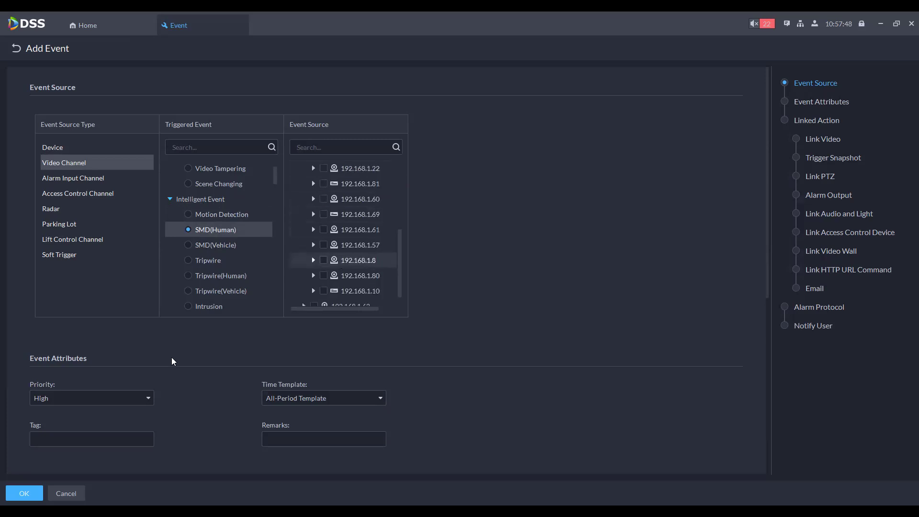
pyautogui.scroll(-5, 426, 319)
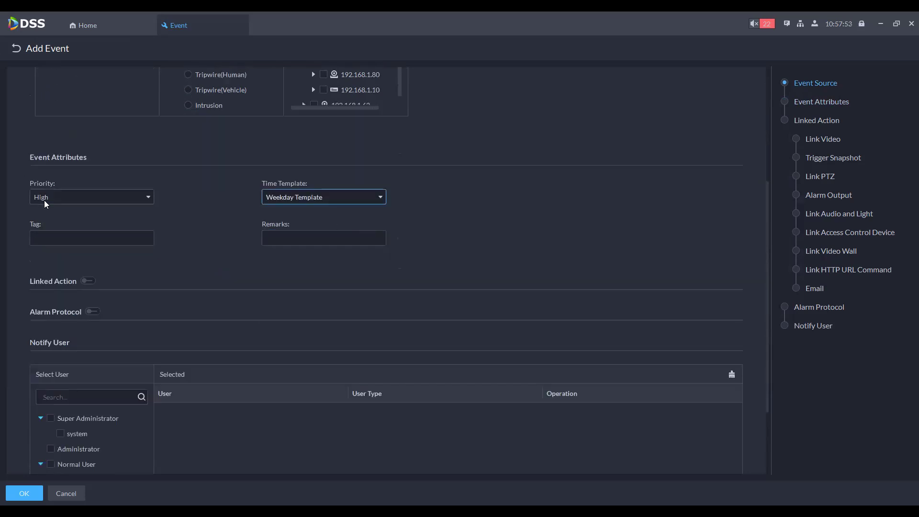
pyautogui.hotkey('shift', 'Tab')
pyautogui.press('Down')
pyautogui.click(277, 202)
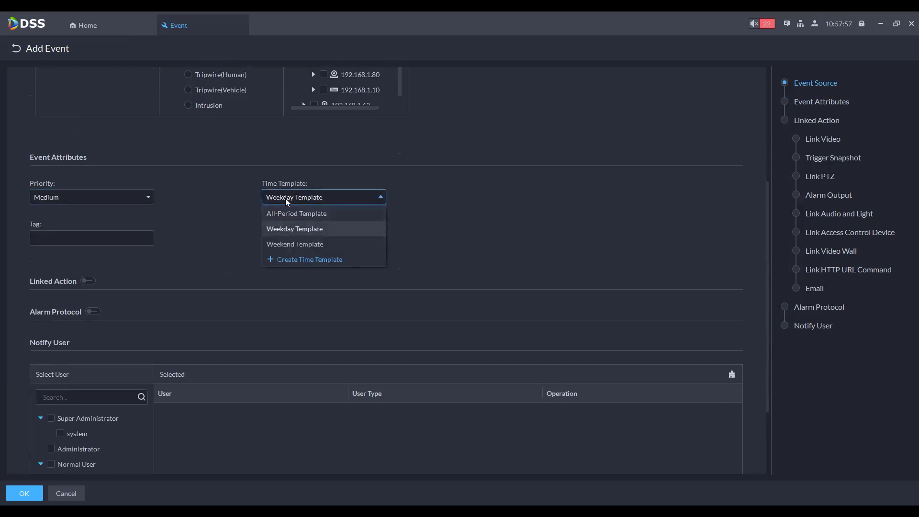
# Step: Keep Weekday Template, enable Linked Action, and trigger snapshots from IPC-PDBW8802-A180
pyautogui.click(206, 232)
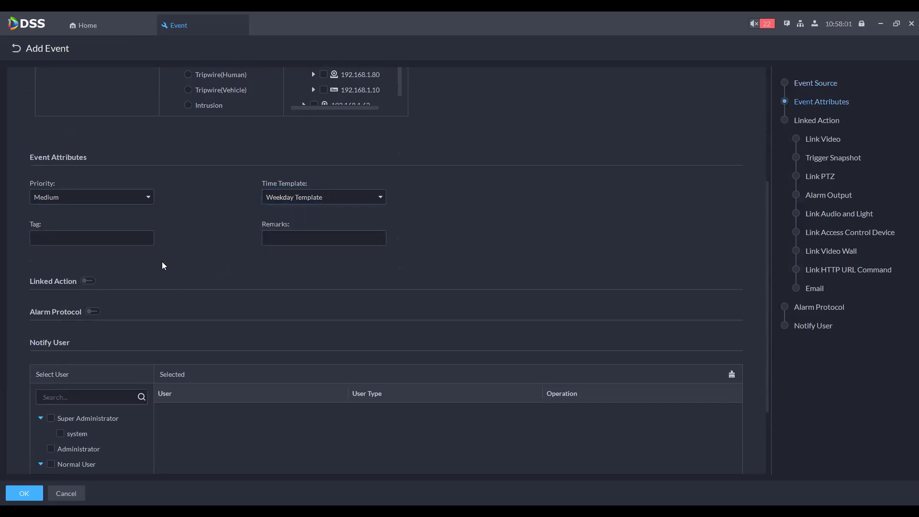
pyautogui.click(88, 280)
pyautogui.scroll(-3, 183, 270)
pyautogui.scroll(-2, 127, 236)
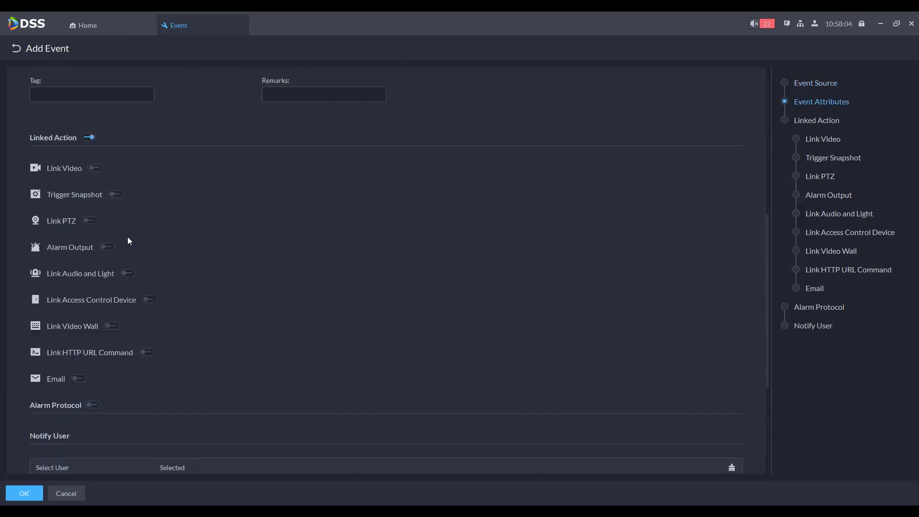
pyautogui.click(114, 196)
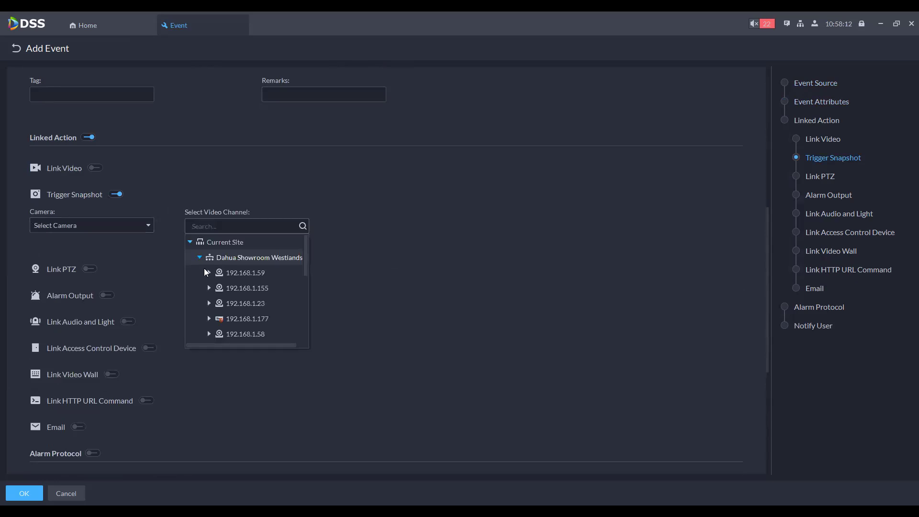
pyautogui.click(209, 273)
pyautogui.click(244, 289)
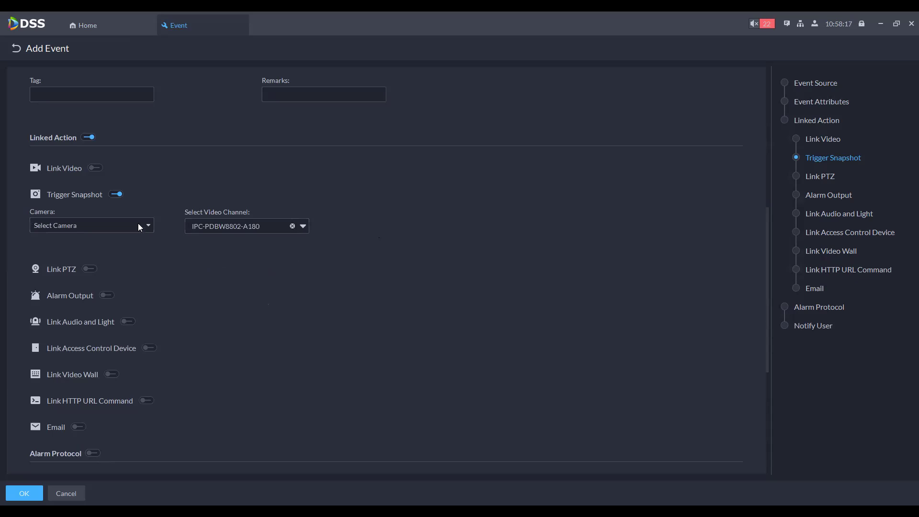
# Step: Try Link PTZ, then switch it back off so PTZ linkage stays disabled
pyautogui.scroll(1, 247, 181)
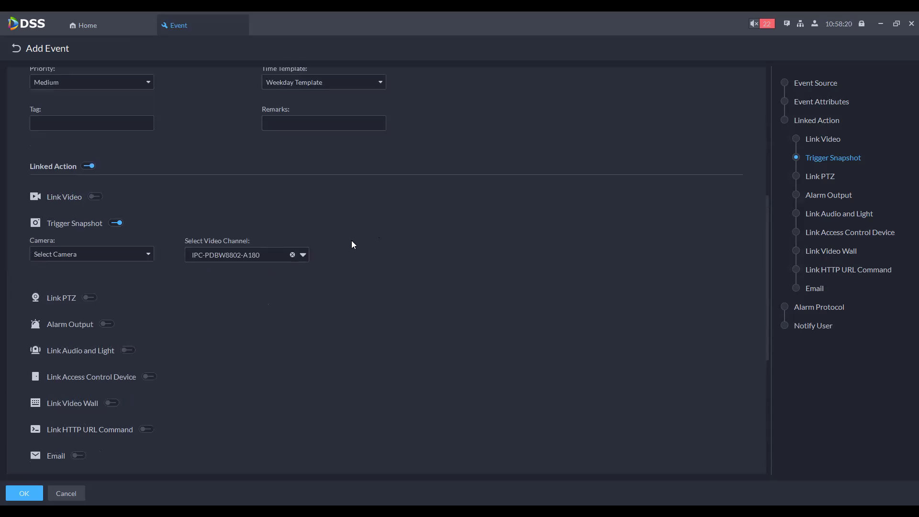
pyautogui.click(89, 299)
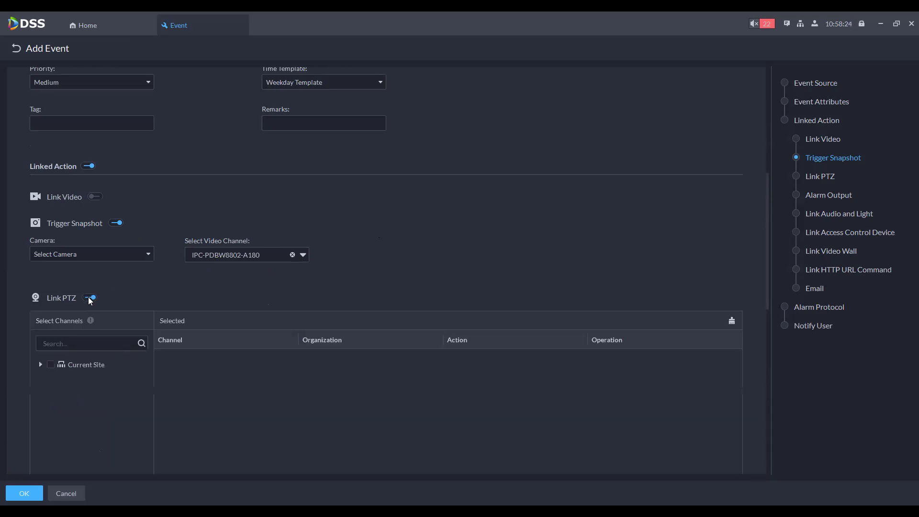
pyautogui.click(41, 364)
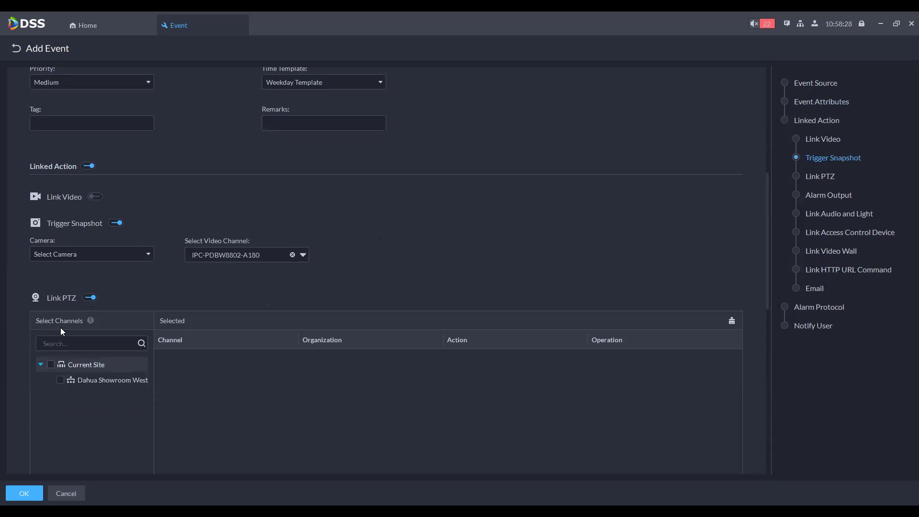
pyautogui.click(89, 298)
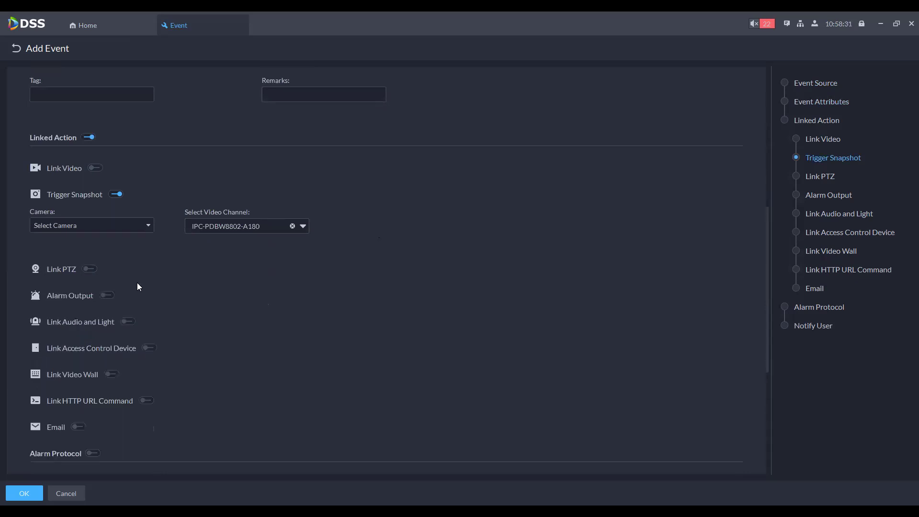
pyautogui.scroll(-1, 151, 280)
pyautogui.scroll(-2, 151, 279)
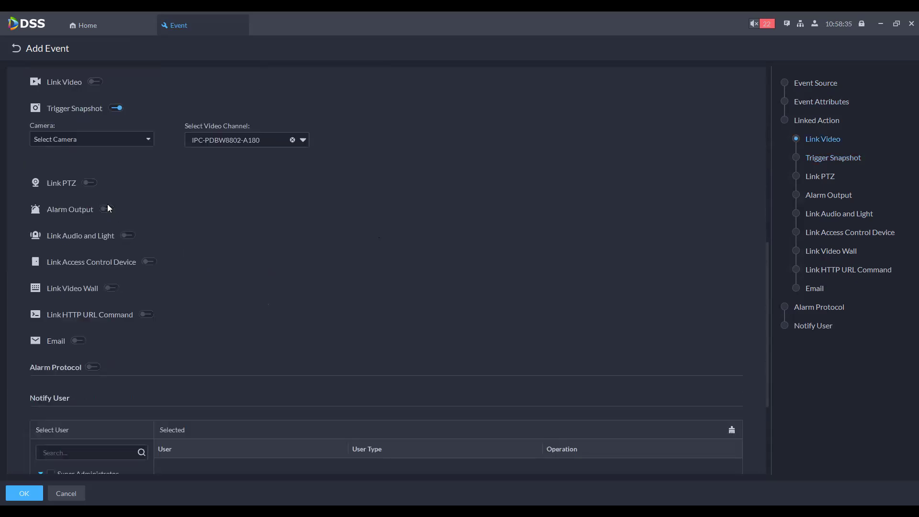
pyautogui.click(128, 236)
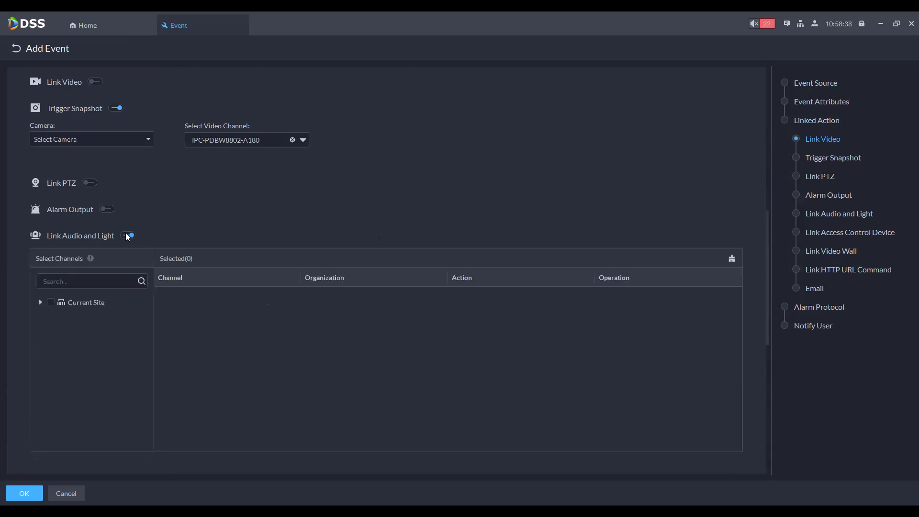
pyautogui.click(128, 237)
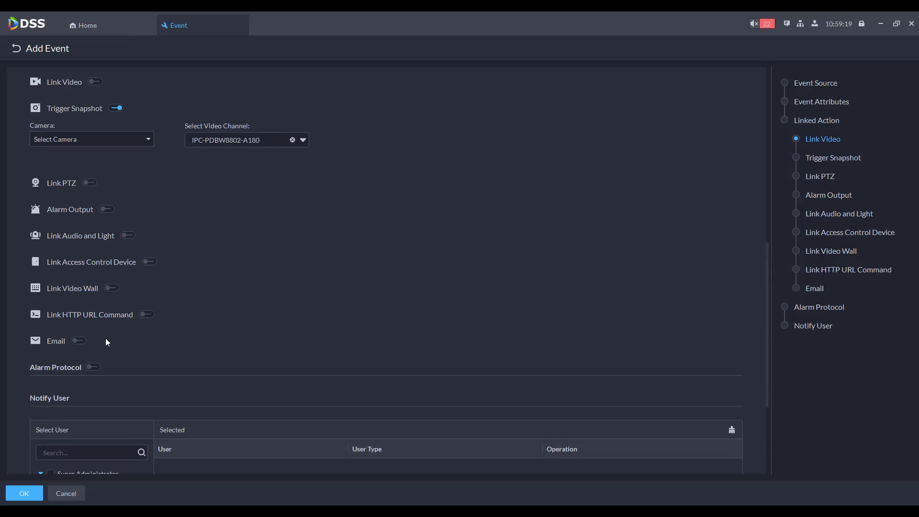
# Step: Under Notify User, tick the system Super Administrator and the Normal User account
pyautogui.scroll(-5, 248, 303)
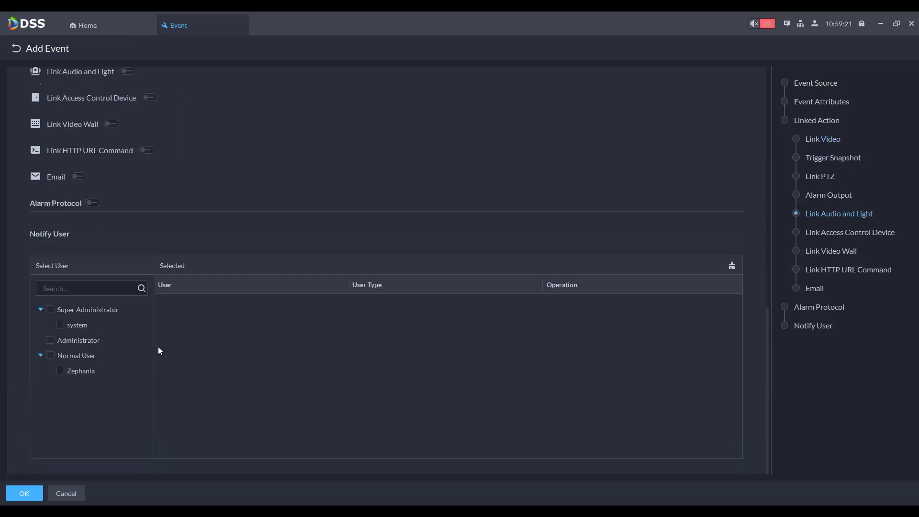
pyautogui.click(51, 310)
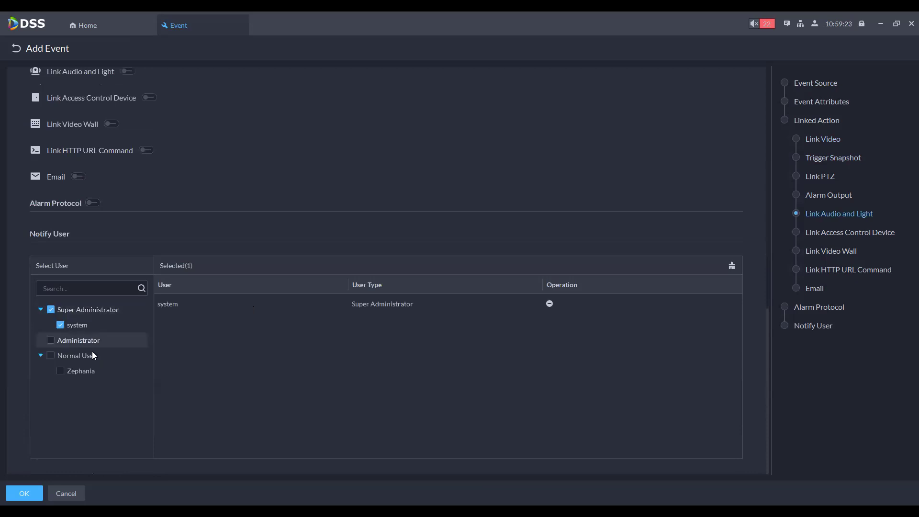
pyautogui.click(60, 372)
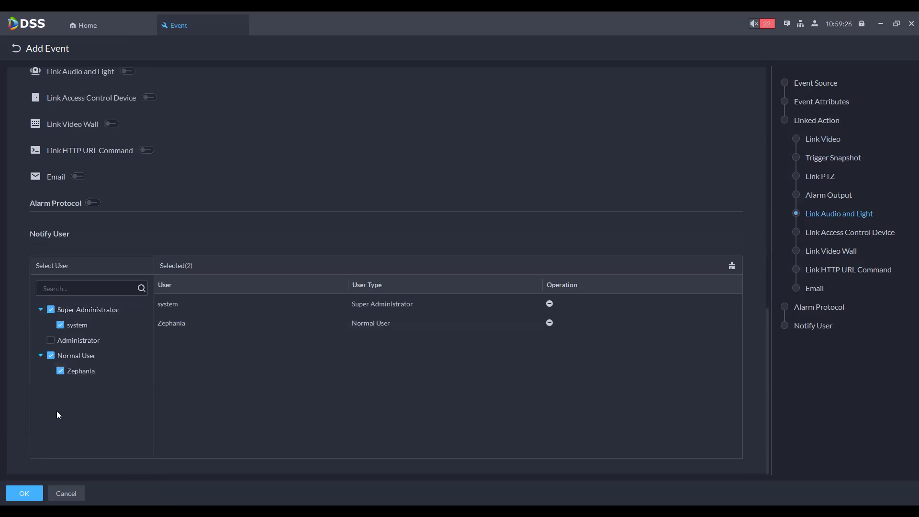
# Step: Save the Fisheye SMD(Human) event and begin a second new event
pyautogui.click(25, 494)
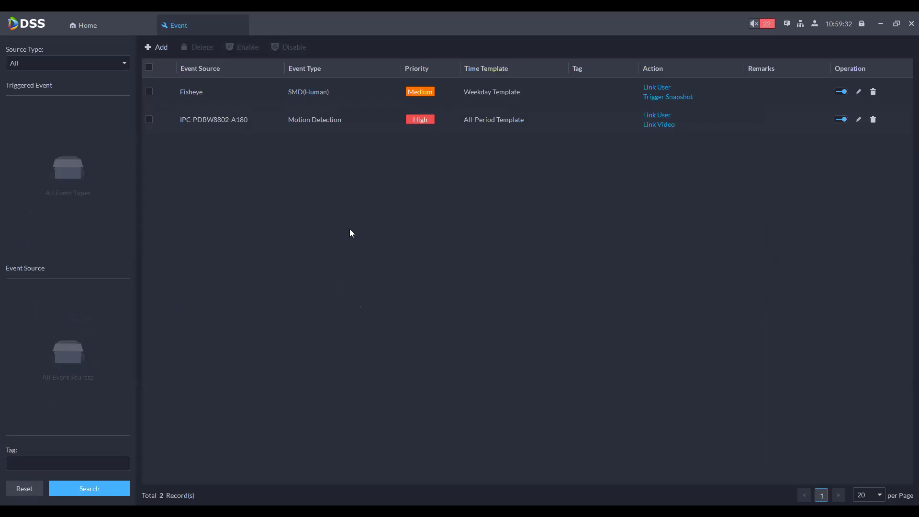
pyautogui.click(152, 48)
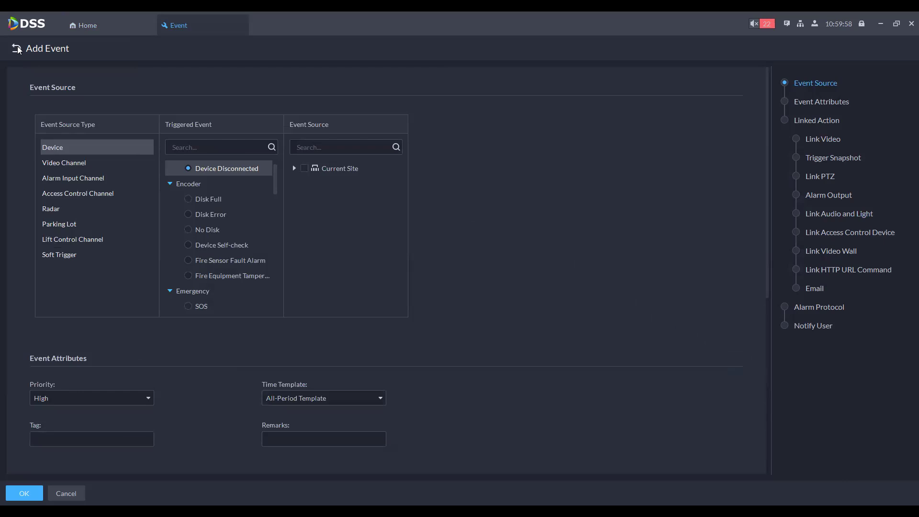
# Step: Discard the unsaved new event, then search event rules for all triggered events and all sources
pyautogui.click(18, 50)
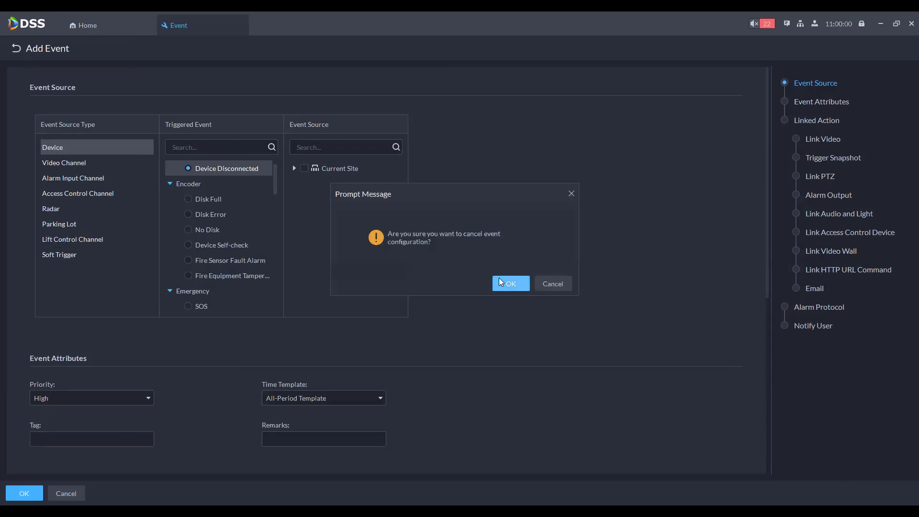
pyautogui.click(500, 283)
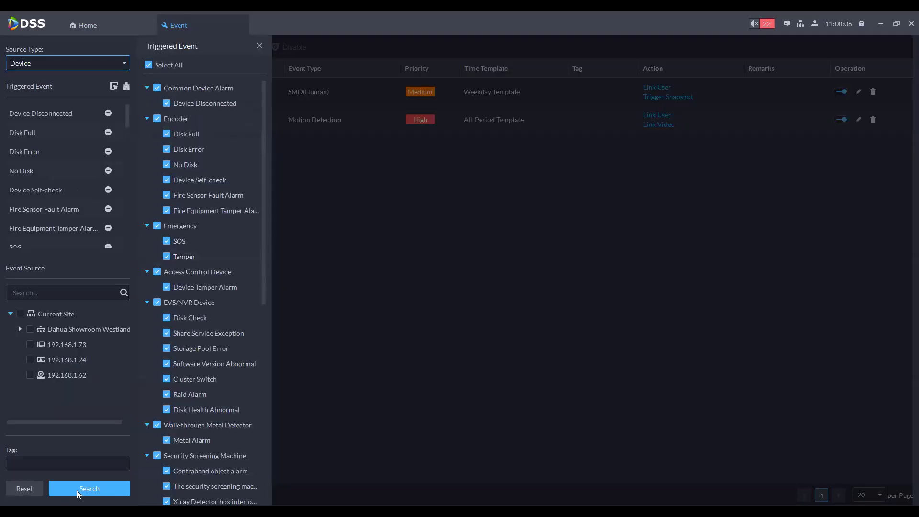
pyautogui.click(529, 288)
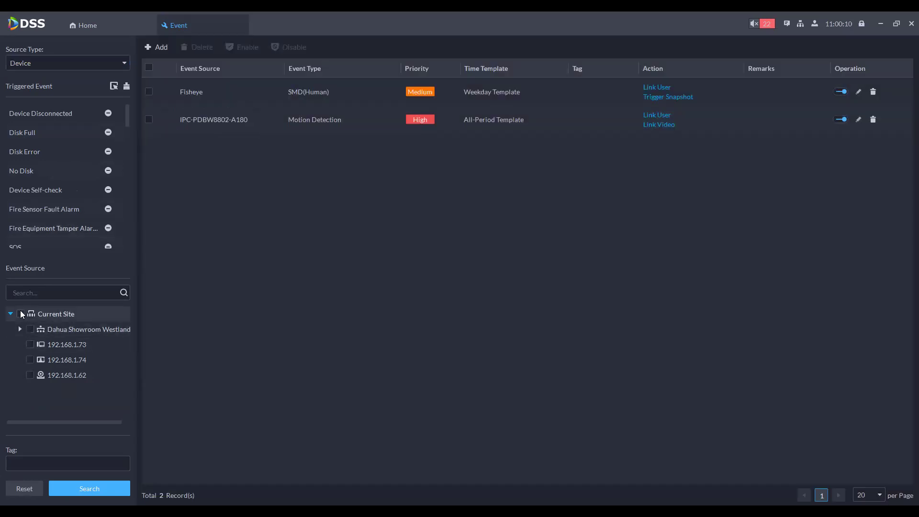
pyautogui.click(20, 314)
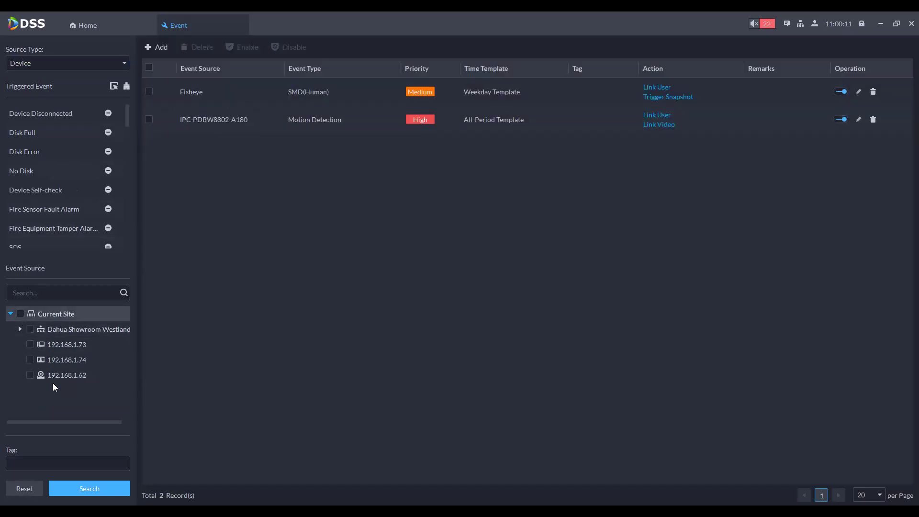
pyautogui.click(78, 492)
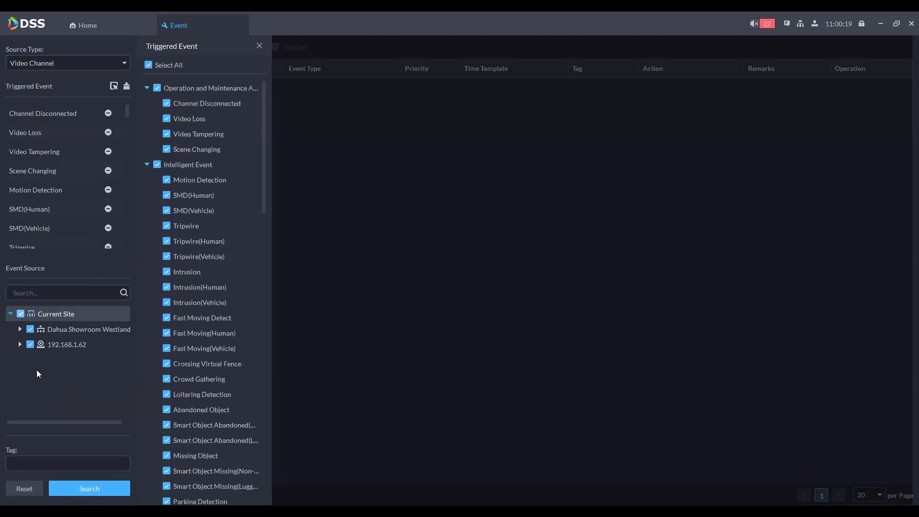
pyautogui.click(84, 491)
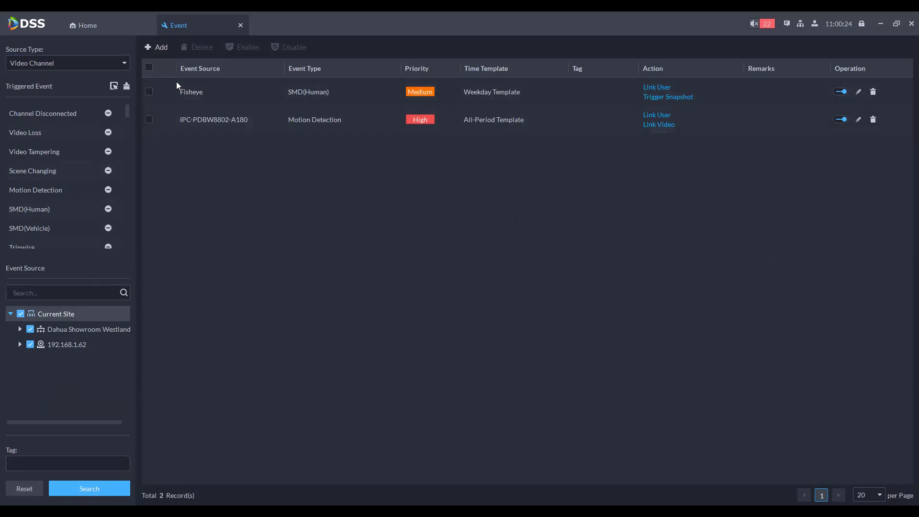
# Step: In the Map module, look over the Google Maps sub-map and main-map forms without saving
pyautogui.click(241, 25)
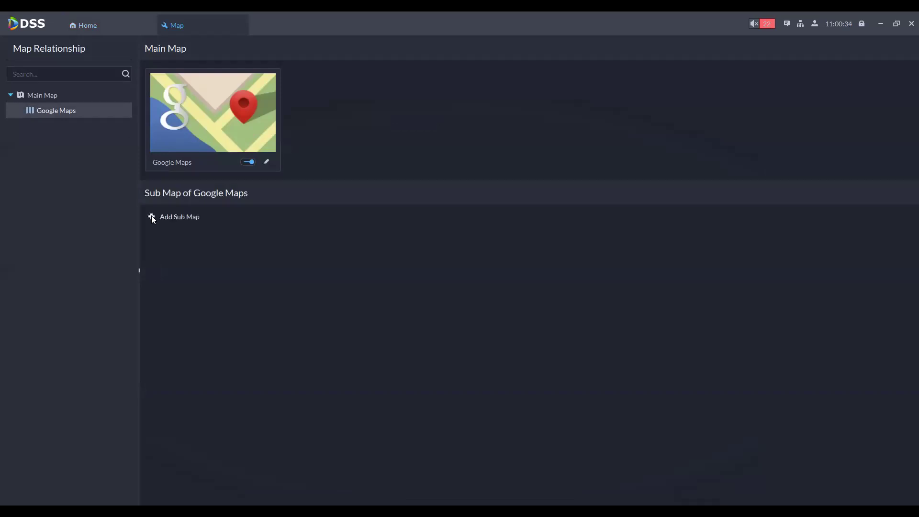
pyautogui.click(152, 217)
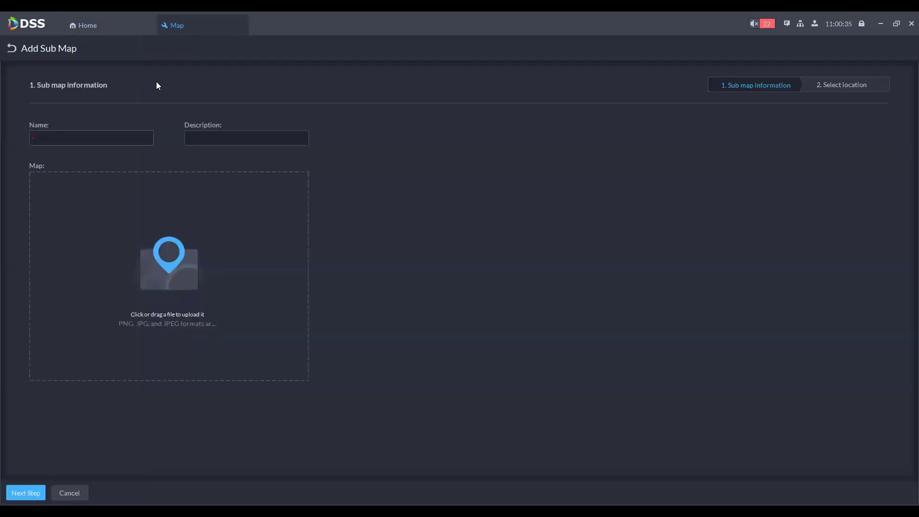
pyautogui.click(12, 50)
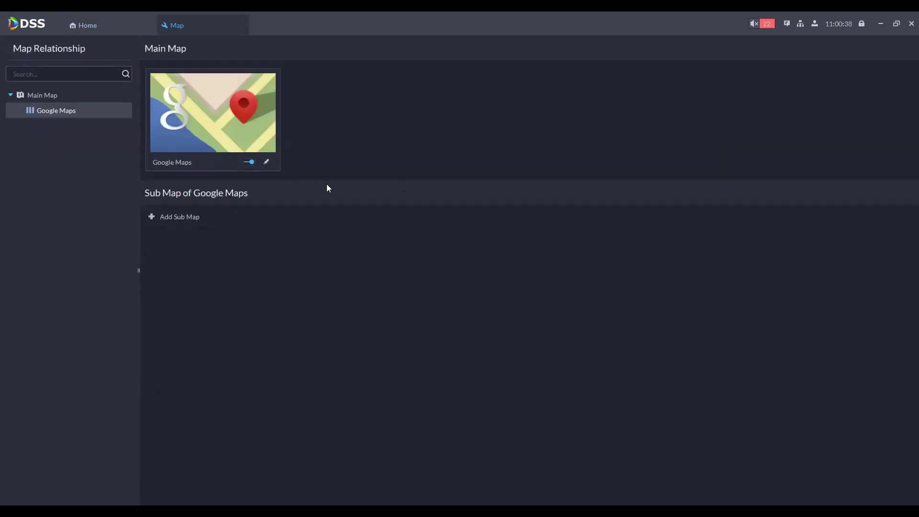
pyautogui.click(267, 163)
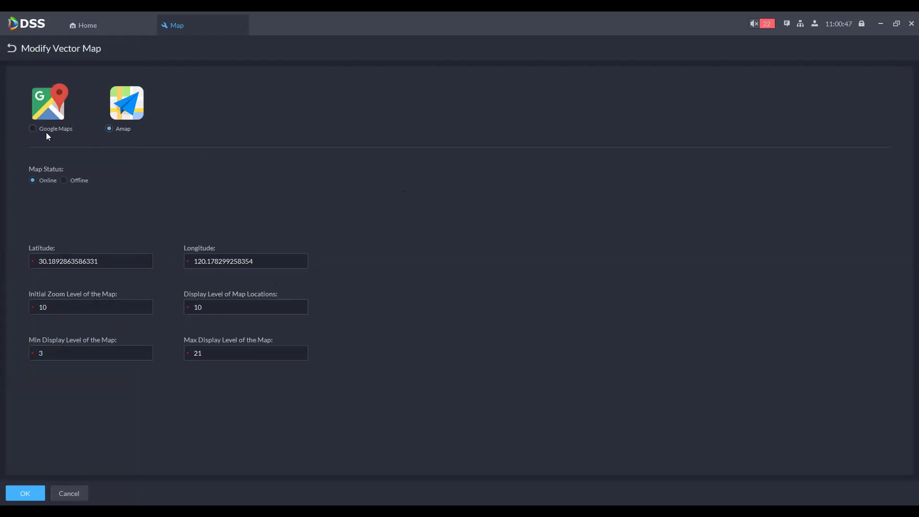
pyautogui.click(12, 50)
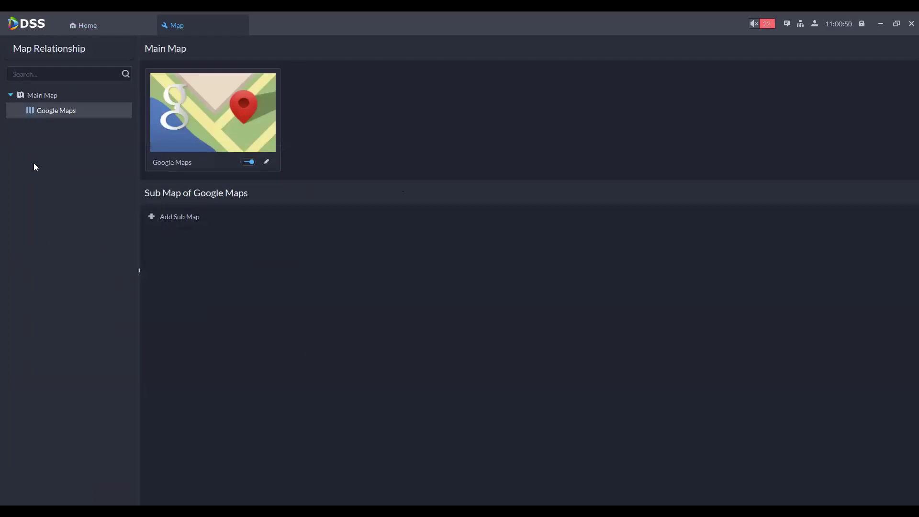
# Step: In Person and Vehicle Info, add a person, entering their name and choosing Male gender
pyautogui.click(235, 28)
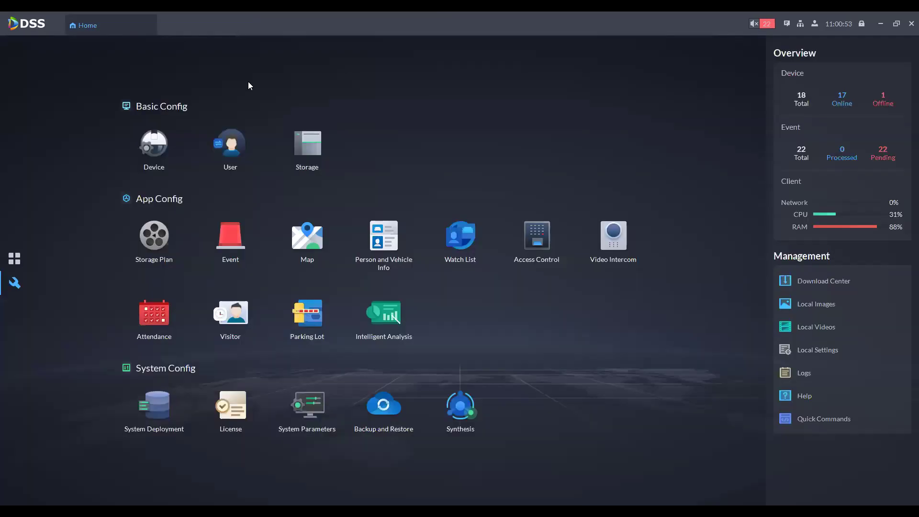
pyautogui.click(372, 238)
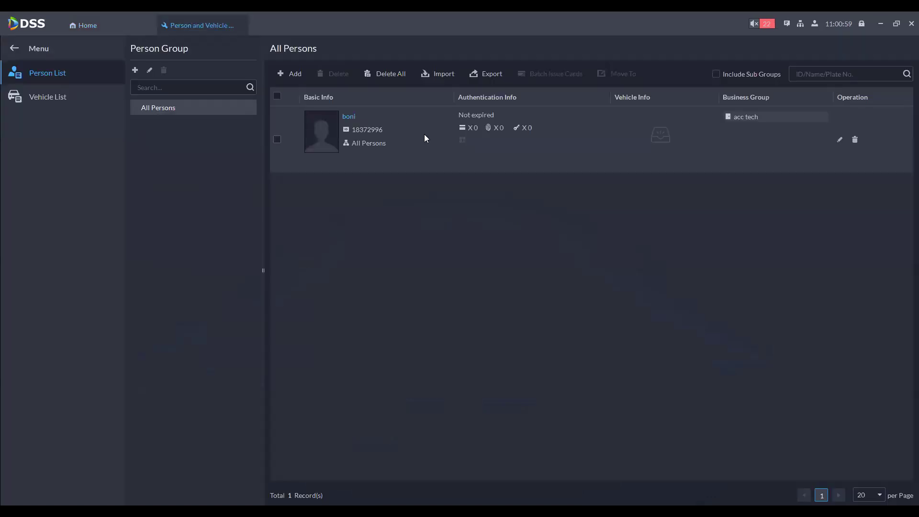
pyautogui.click(290, 75)
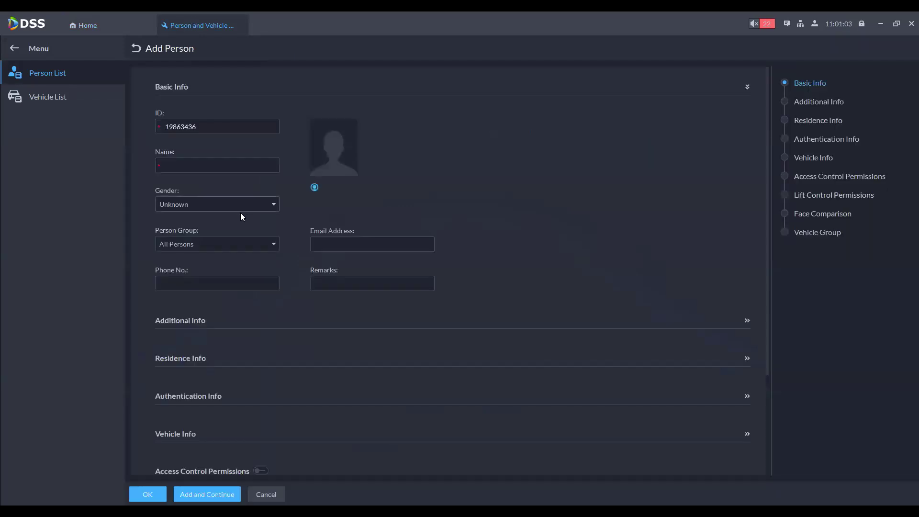
pyautogui.click(193, 166)
pyautogui.write('ZEPH')
pyautogui.press('Tab')
pyautogui.press('Down')
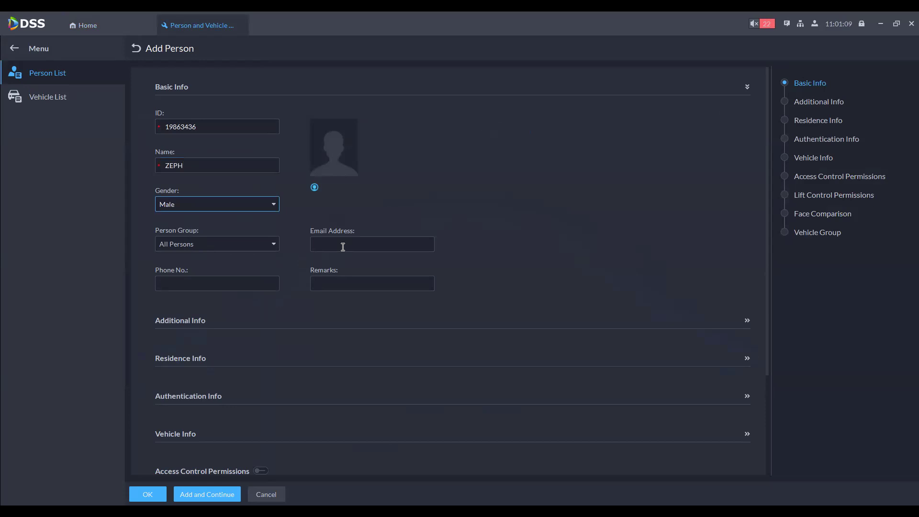
# Step: Fill in the person's e-mail address and phone number
pyautogui.click(343, 247)
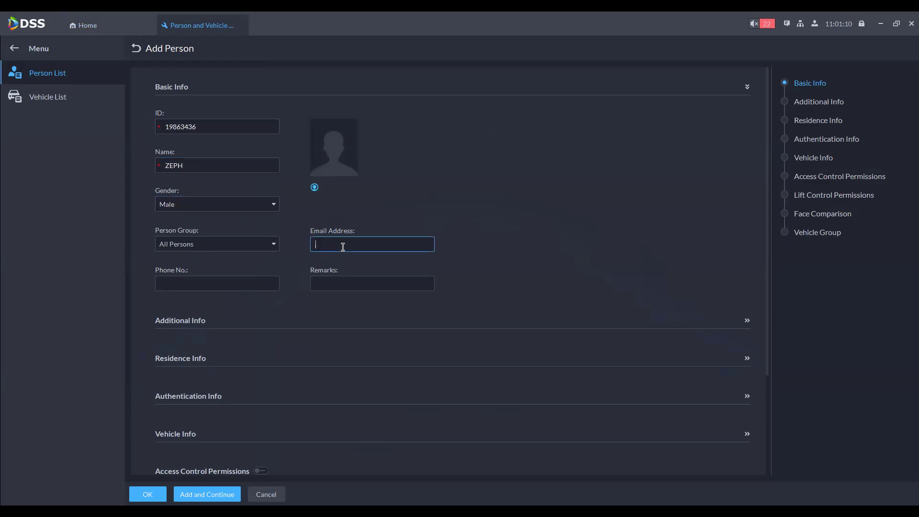
pyautogui.click(209, 284)
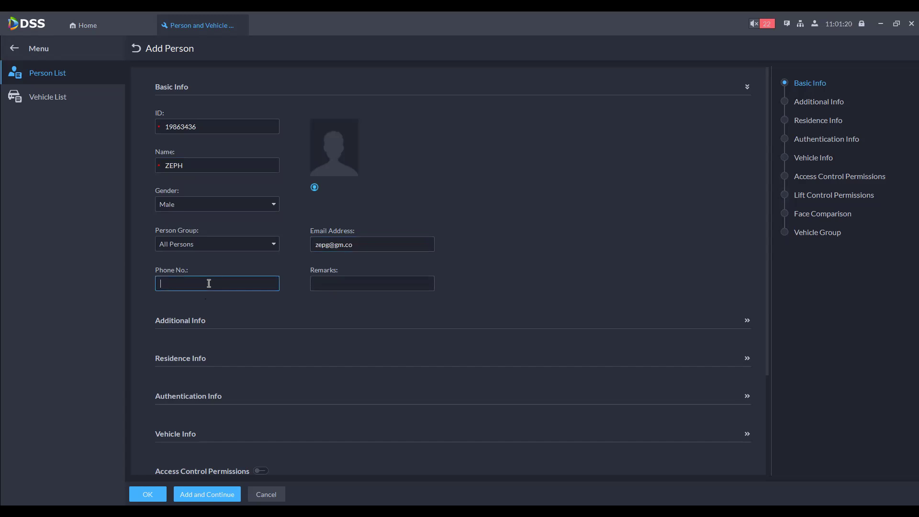
# Step: Expand Additional Info and Residence Info on the Add Person form, then collapse Residence Info
pyautogui.click(748, 321)
pyautogui.scroll(-3, 574, 293)
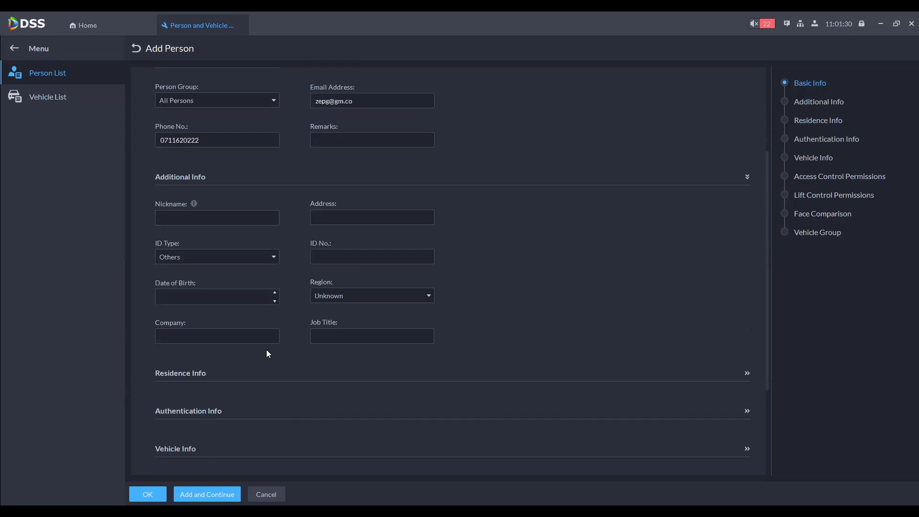
pyautogui.click(748, 373)
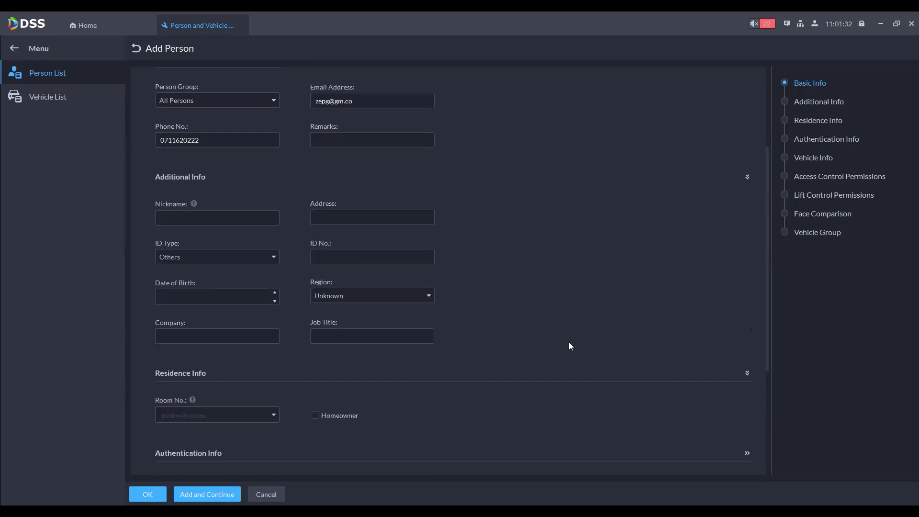
pyautogui.scroll(-2, 560, 340)
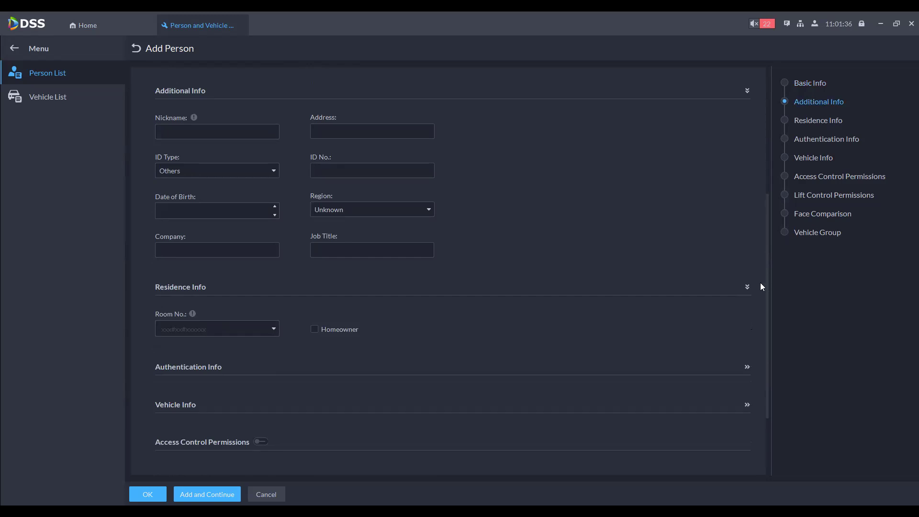
pyautogui.click(207, 327)
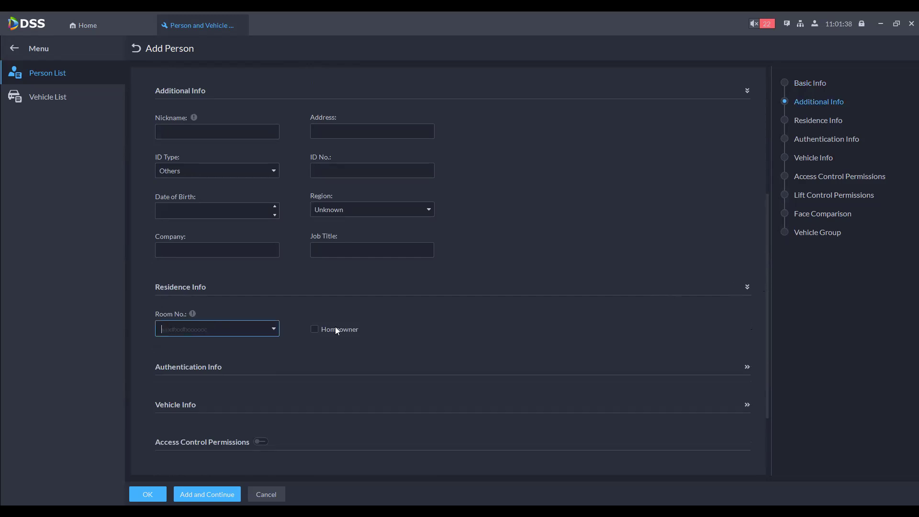
pyautogui.click(747, 288)
pyautogui.scroll(-1, 560, 296)
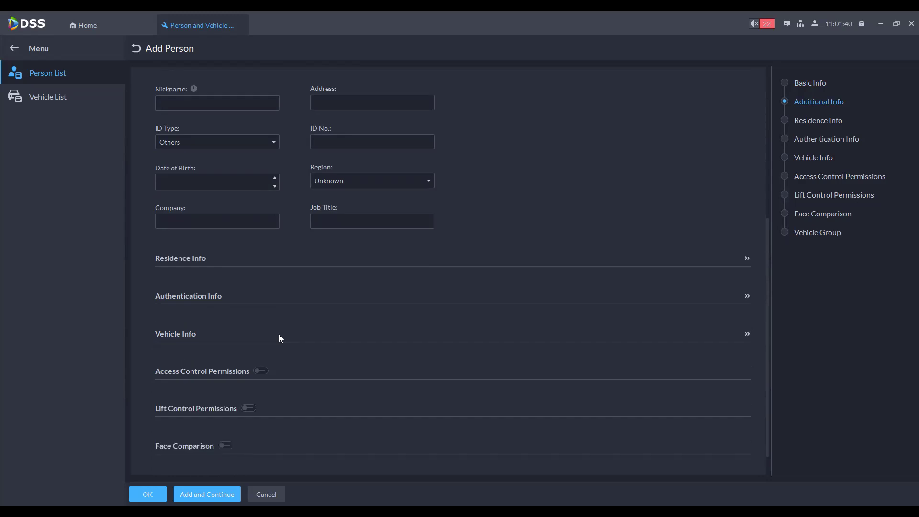
# Step: Expand the Authentication Info section, review it, and collapse it again
pyautogui.click(238, 296)
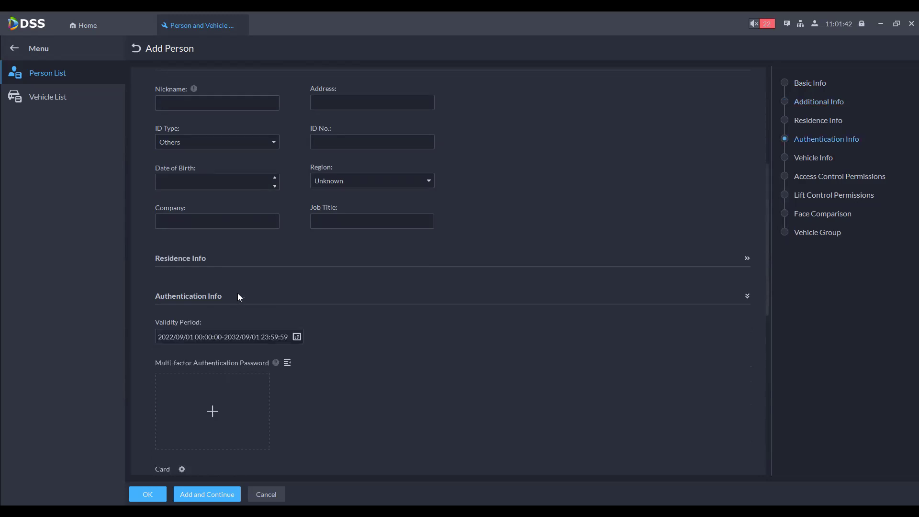
pyautogui.scroll(-3, 507, 340)
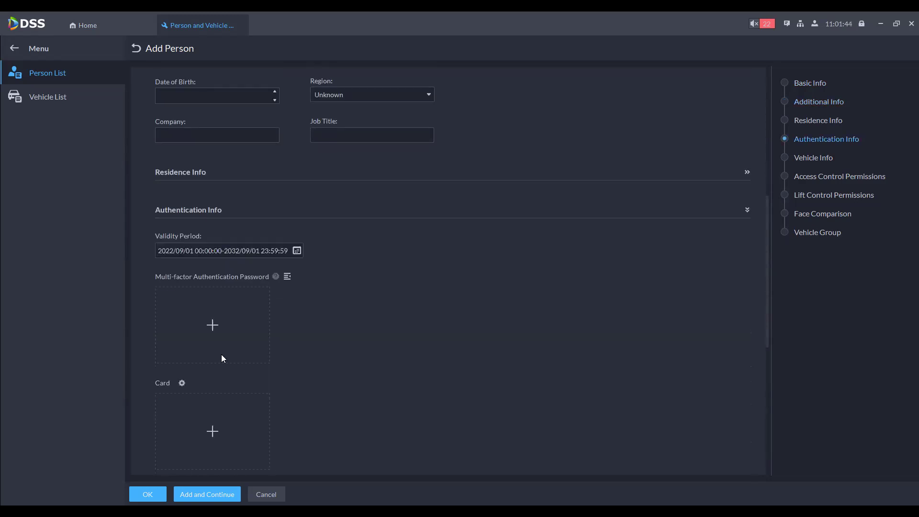
pyautogui.scroll(-3, 240, 326)
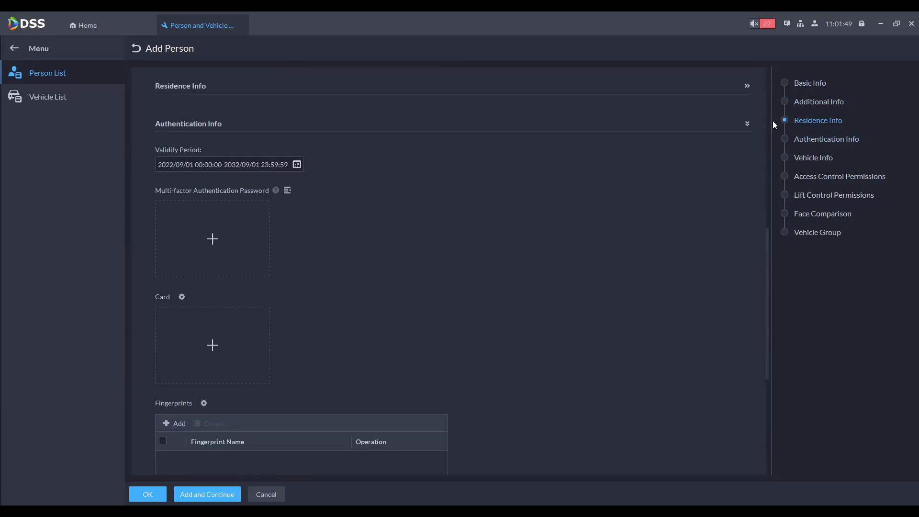
pyautogui.click(747, 124)
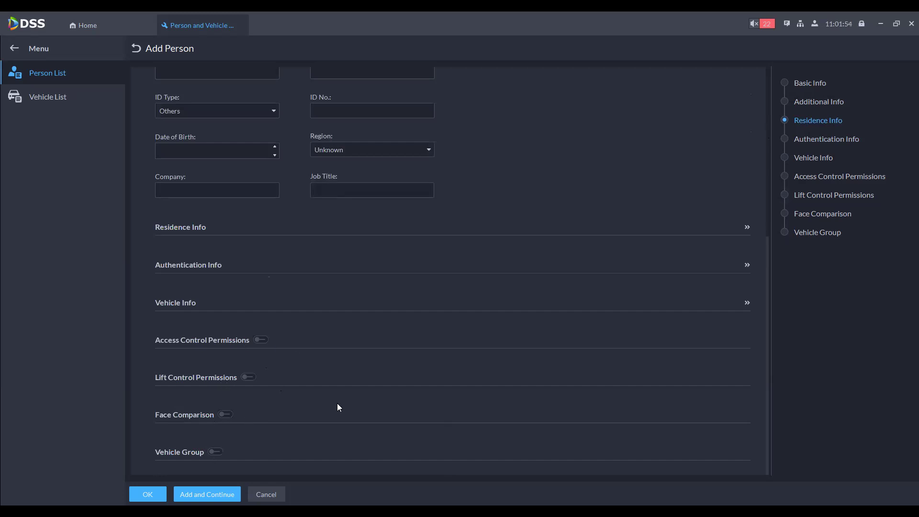
# Step: Switch to the Vehicle List, which holds 0 records
pyautogui.scroll(10, 349, 386)
pyautogui.scroll(-6, 369, 361)
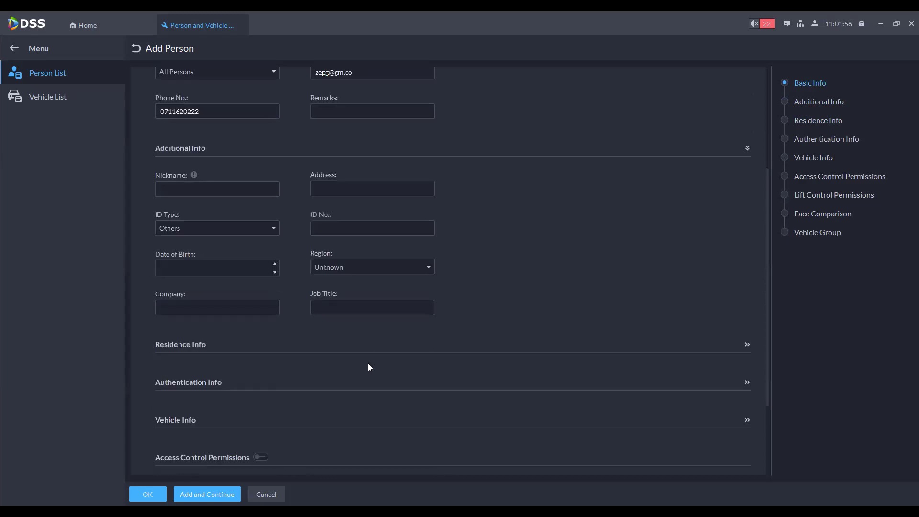
pyautogui.scroll(-5, 367, 366)
pyautogui.scroll(11, 366, 366)
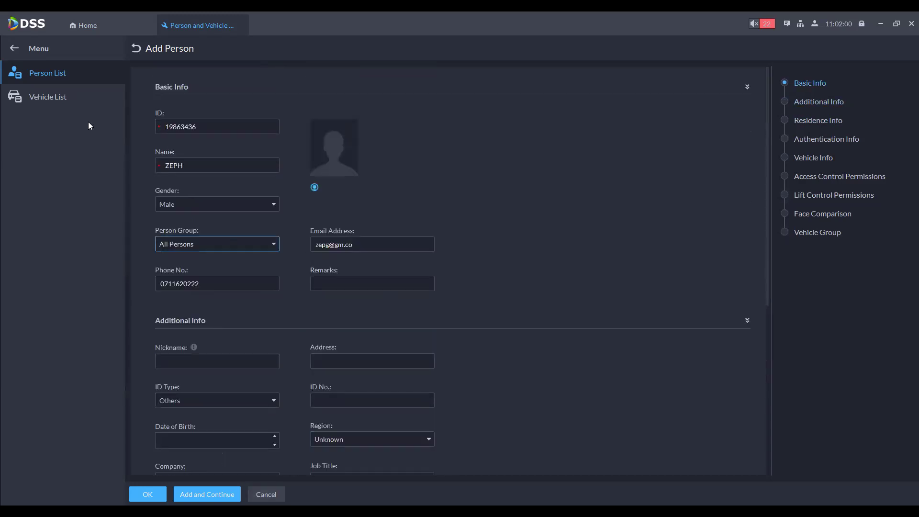
pyautogui.click(75, 98)
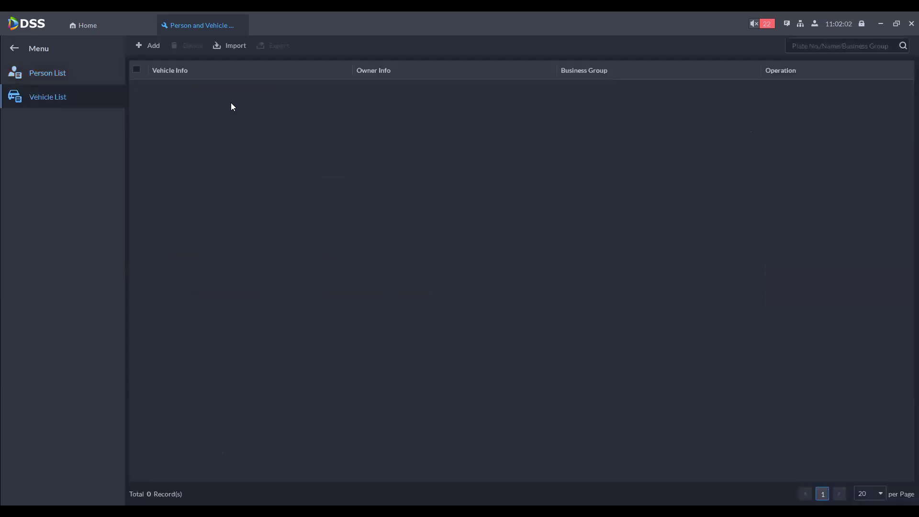
# Step: Start a new vehicle and browse the Vehicle Brand list without picking one
pyautogui.click(153, 46)
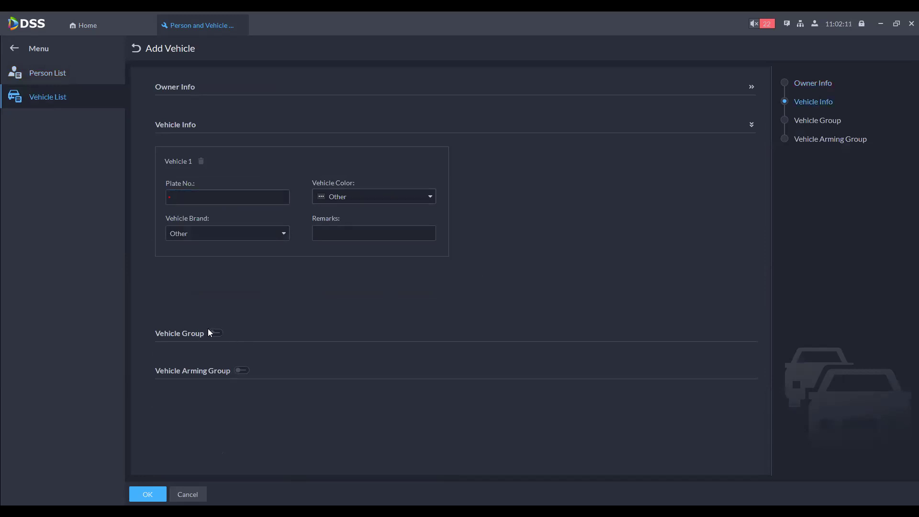
pyautogui.click(267, 237)
pyautogui.scroll(5, 251, 311)
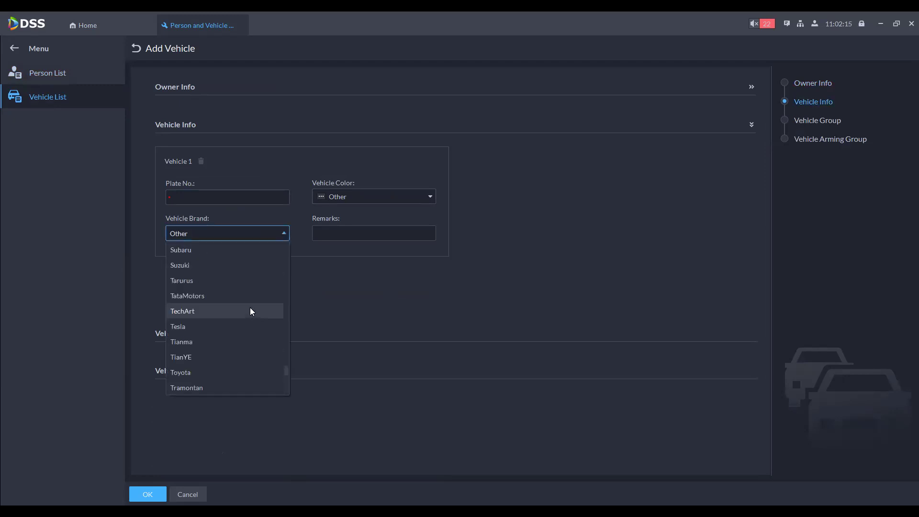
pyautogui.scroll(8, 250, 308)
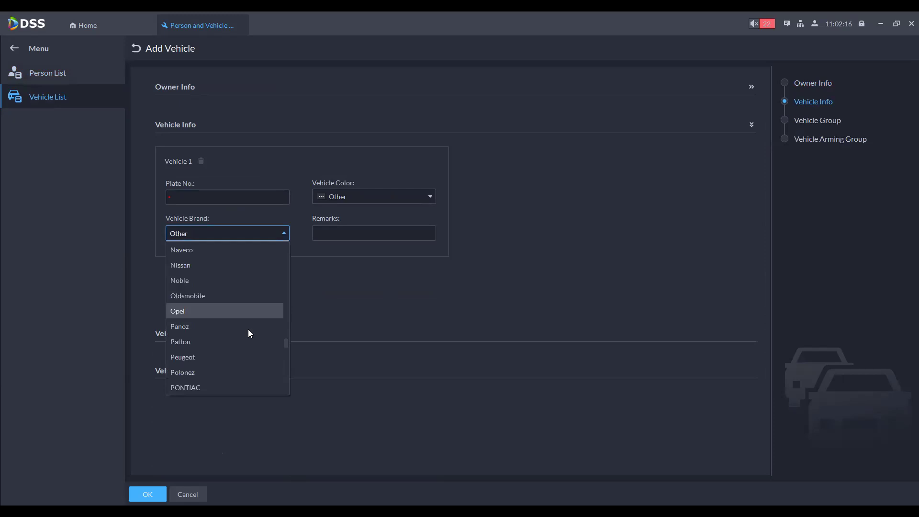
pyautogui.press('Escape')
# Step: Toggle Vehicle Group and Vehicle Arming Group on and back off, then return Home
pyautogui.click(215, 334)
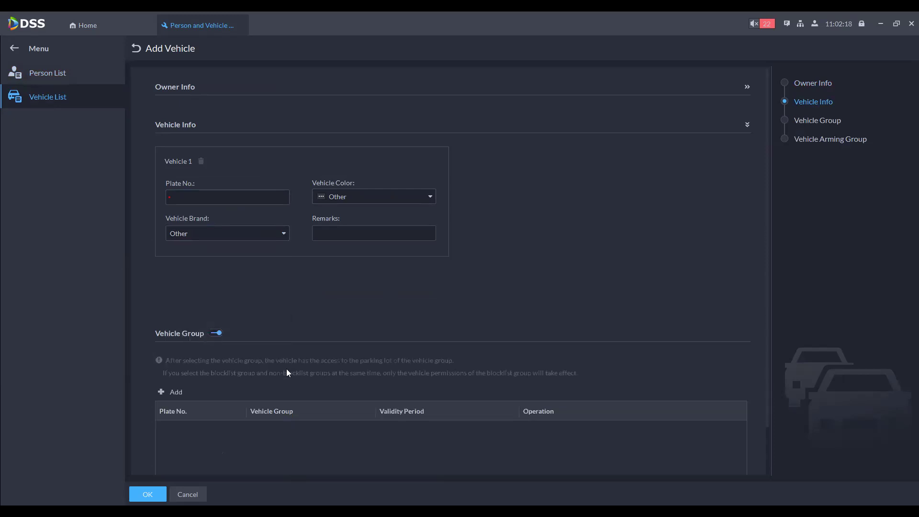
pyautogui.scroll(-2, 284, 371)
pyautogui.click(216, 280)
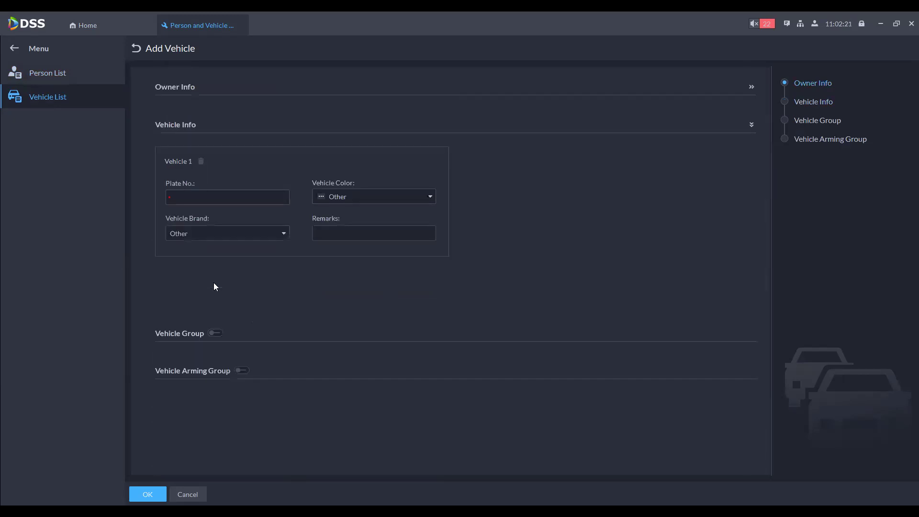
pyautogui.click(242, 372)
pyautogui.click(242, 371)
pyautogui.click(100, 29)
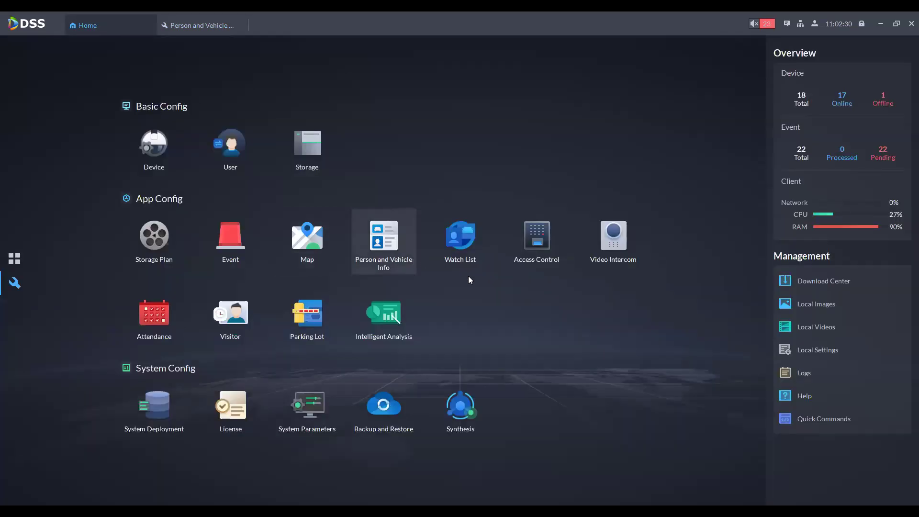
# Step: Create the face comparison group 'LIST 1 Face', then view the High Risk Vehicle watch list
pyautogui.click(464, 234)
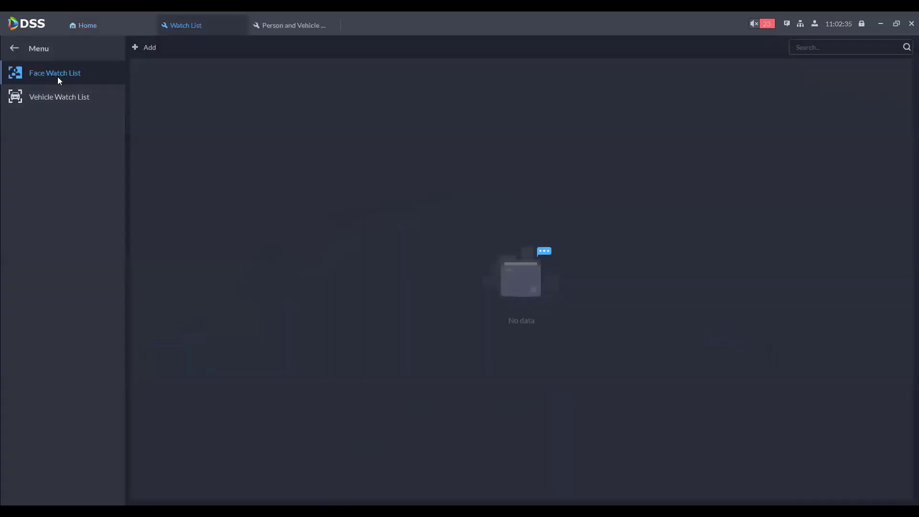
pyautogui.click(137, 46)
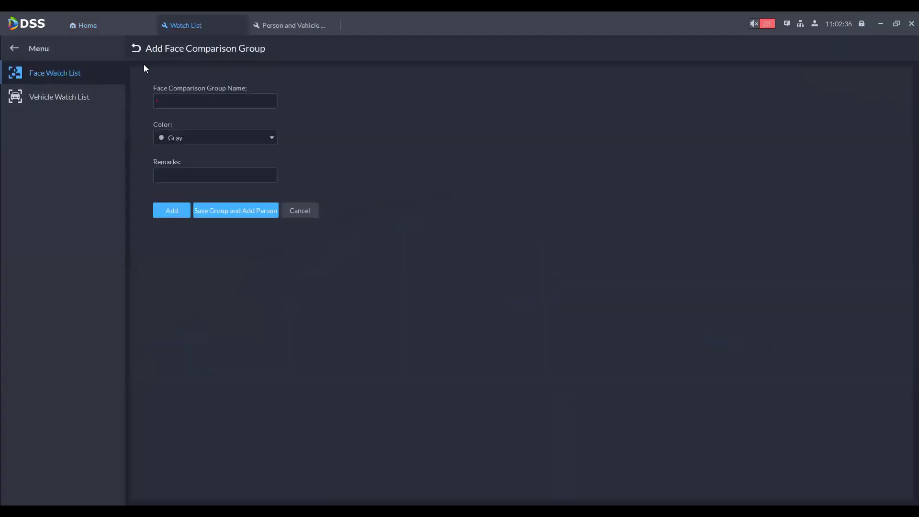
pyautogui.click(187, 105)
pyautogui.write('L')
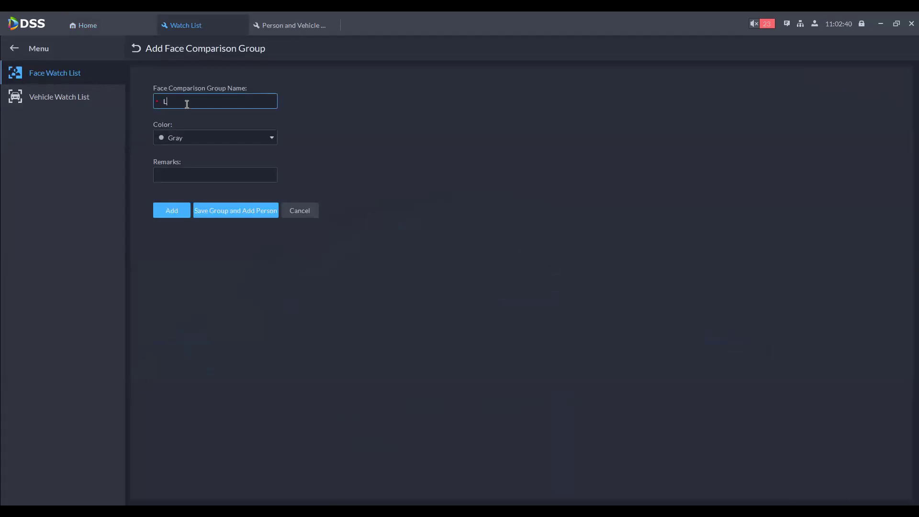
pyautogui.write('IST 1 Fa')
pyautogui.press('Tab')
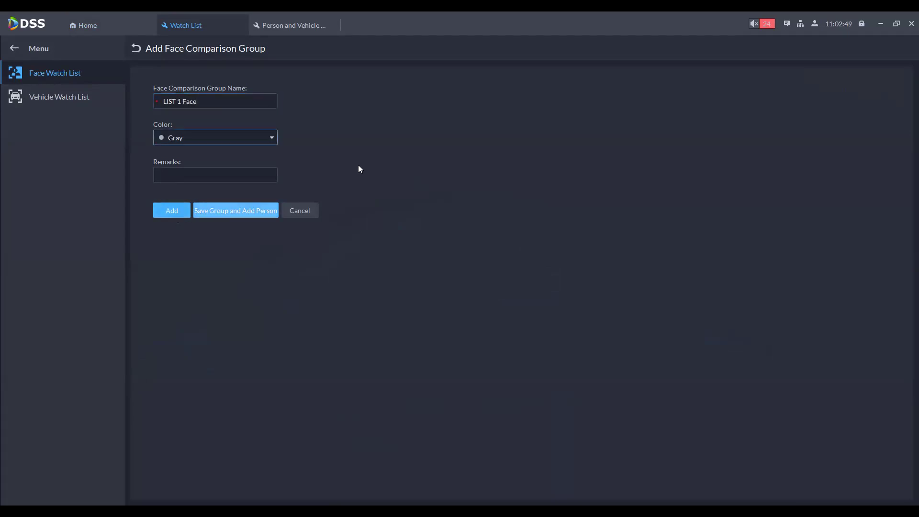
pyautogui.click(235, 210)
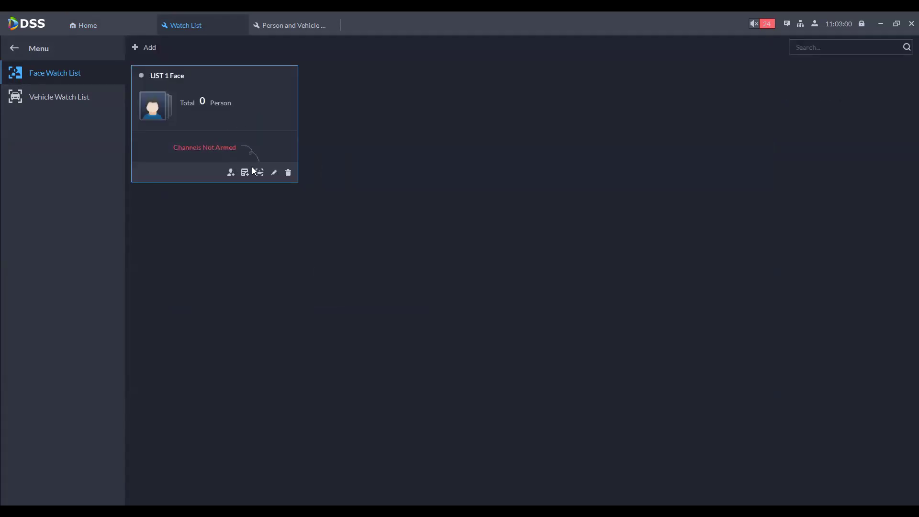
pyautogui.click(26, 92)
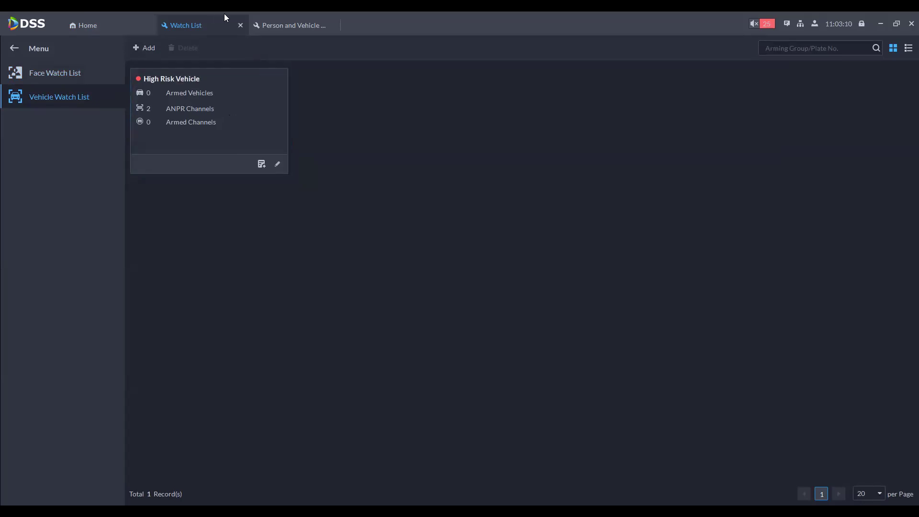
pyautogui.click(240, 25)
# Step: In Access Control, start a door group named 'EXIT DOORS', then view permission groups and Public Password
pyautogui.click(241, 25)
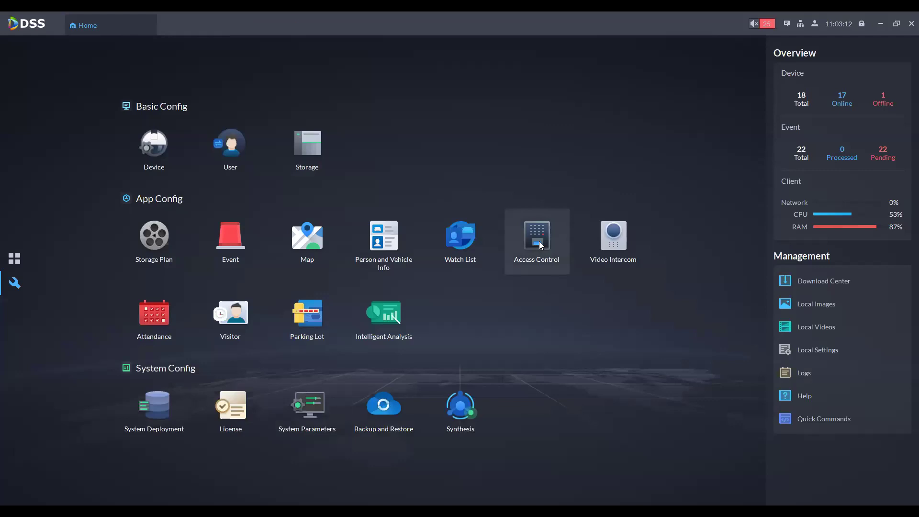
pyautogui.click(541, 245)
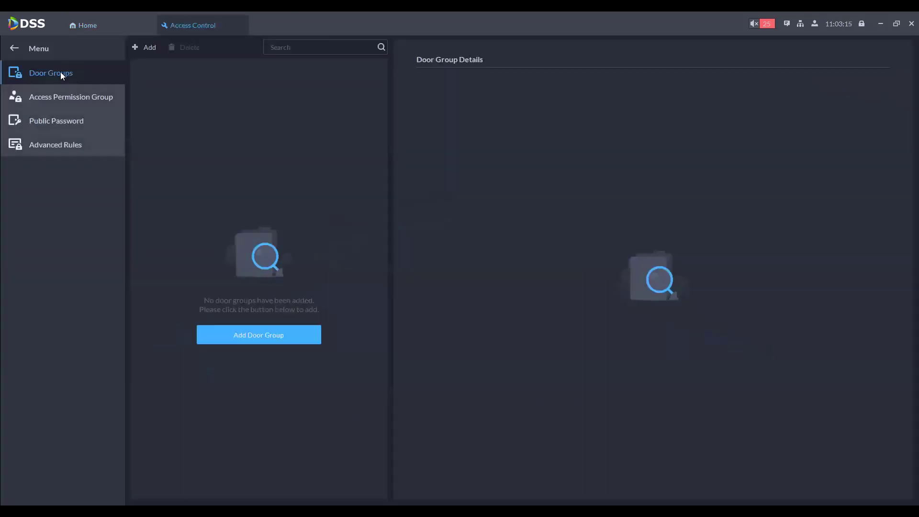
pyautogui.click(286, 336)
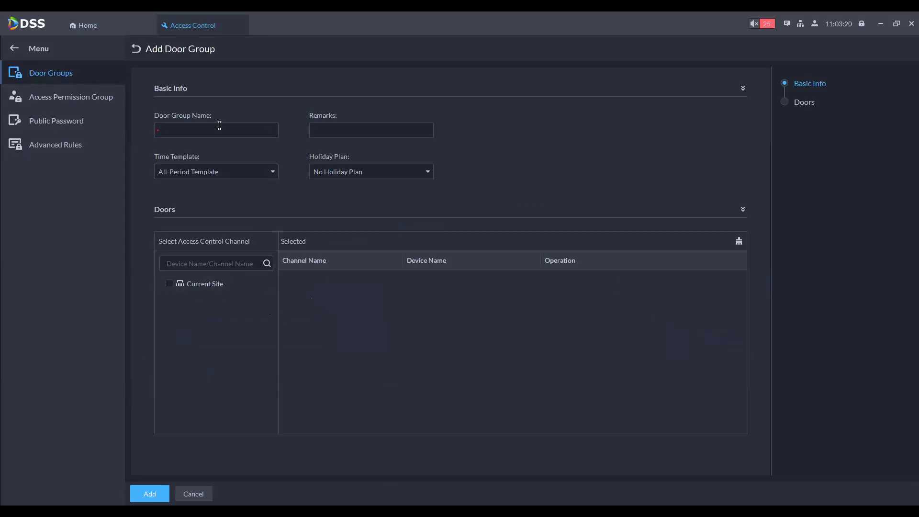
pyautogui.click(220, 125)
pyautogui.write('EXIT DOORS')
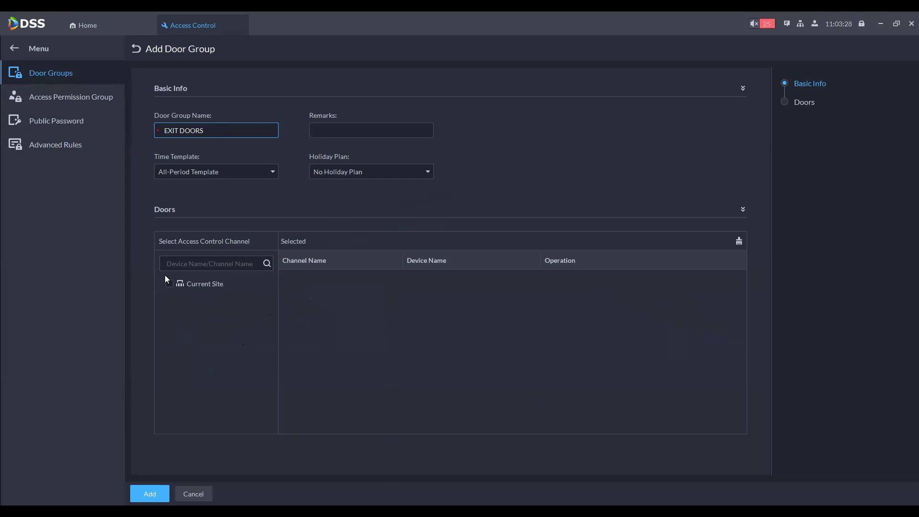
pyautogui.click(70, 98)
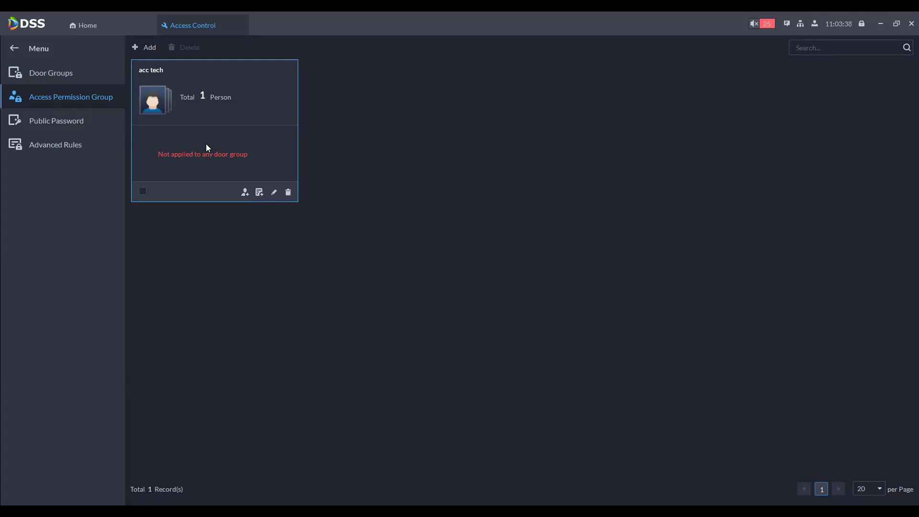
pyautogui.click(49, 116)
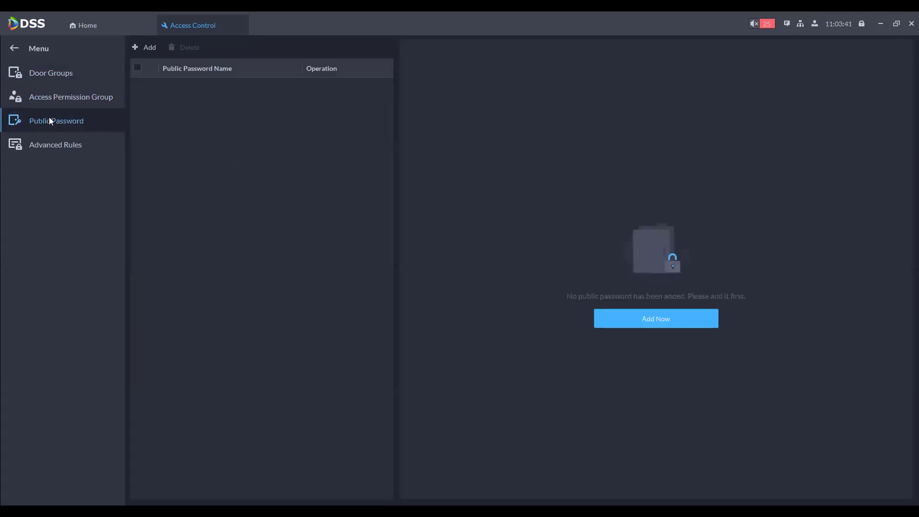
# Step: Open the Add Public Password form and look it over
pyautogui.click(146, 50)
pyautogui.click(194, 128)
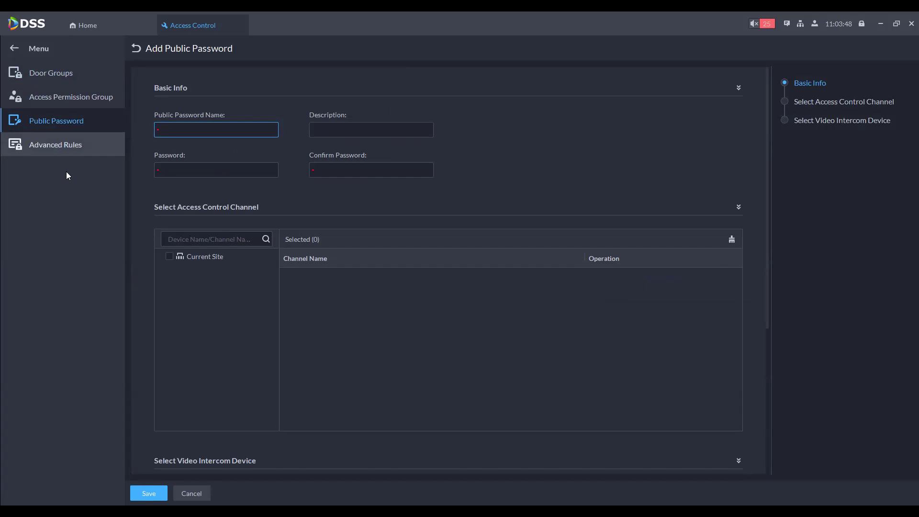
pyautogui.scroll(-3, 364, 325)
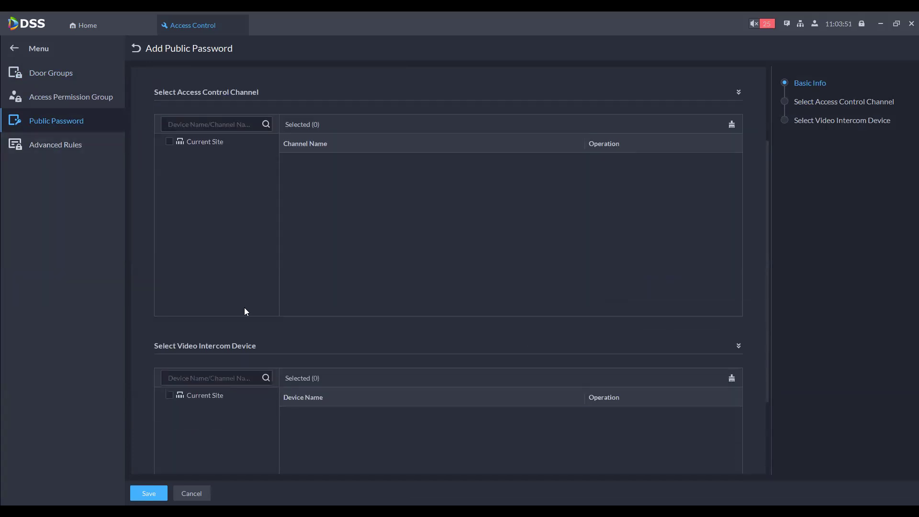
pyautogui.scroll(2, 283, 346)
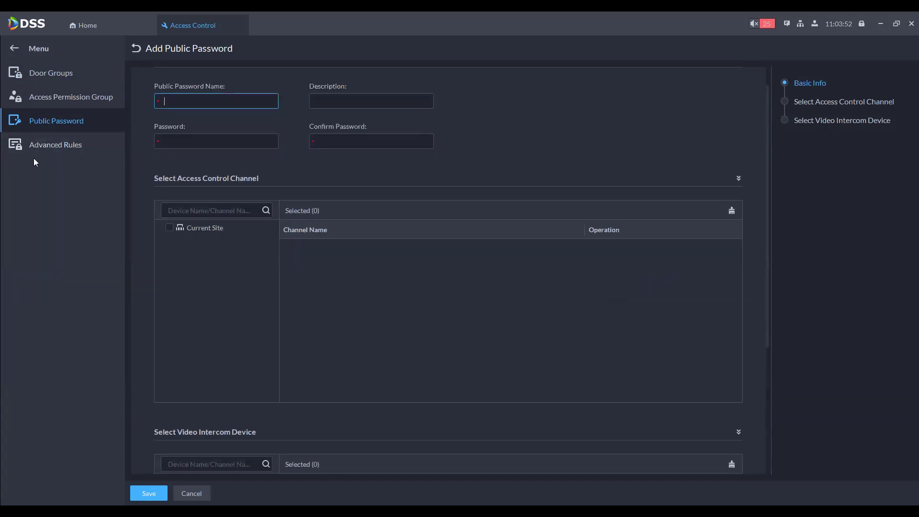
# Step: Review first-card, multi-card, anti-passback, interlock and remote verification rules, then close Access Control
pyautogui.click(42, 149)
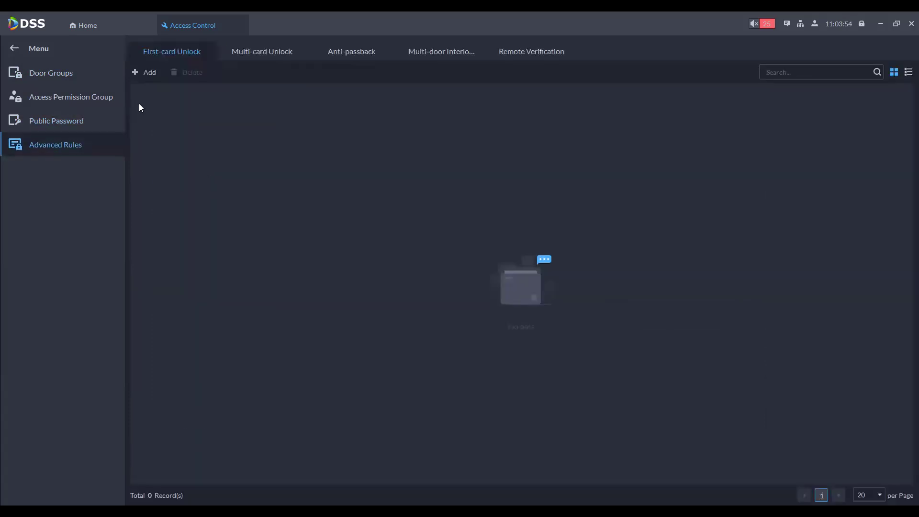
pyautogui.click(142, 76)
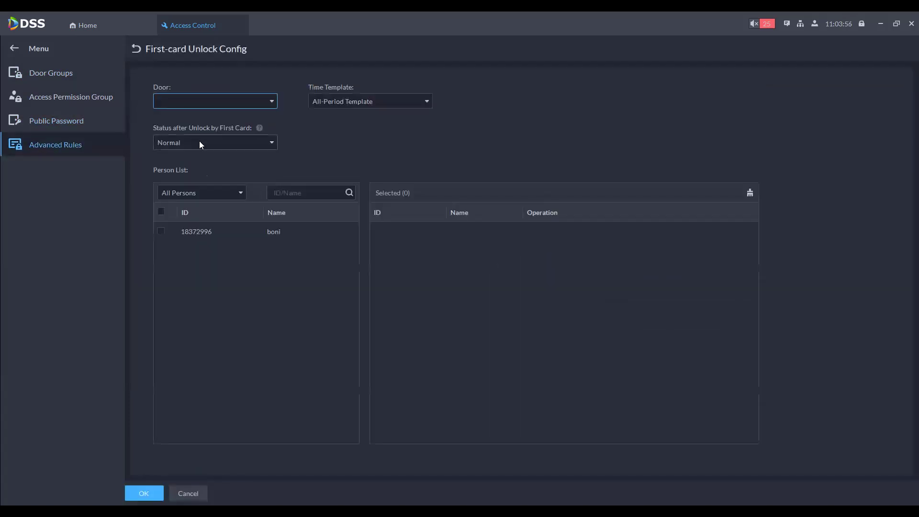
pyautogui.click(135, 49)
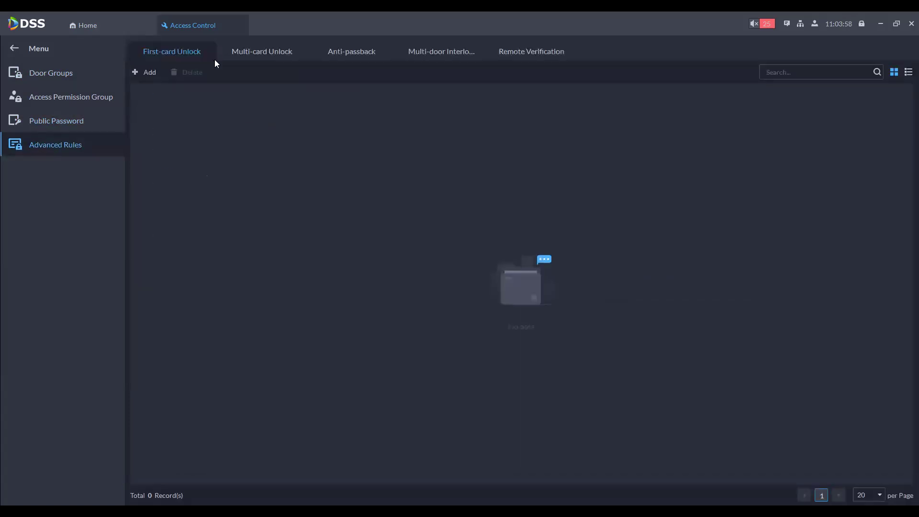
pyautogui.click(274, 51)
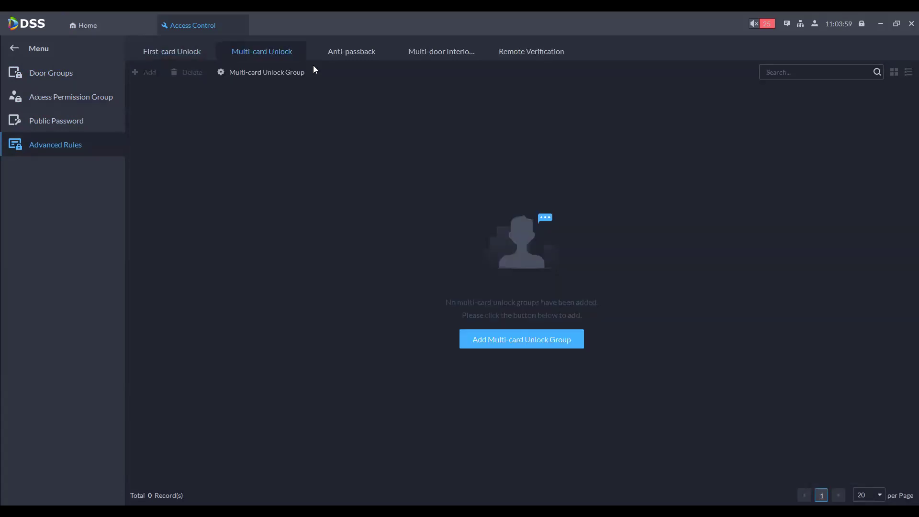
pyautogui.click(352, 52)
pyautogui.click(430, 56)
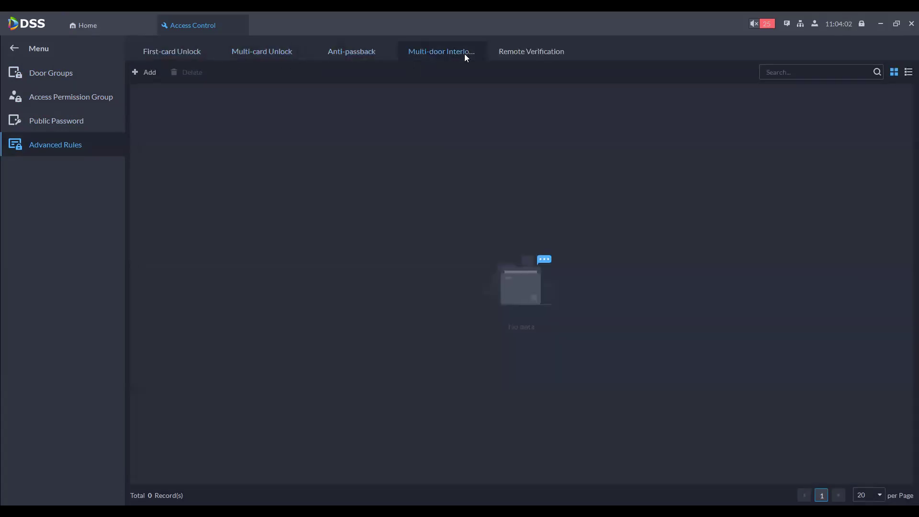
pyautogui.click(510, 49)
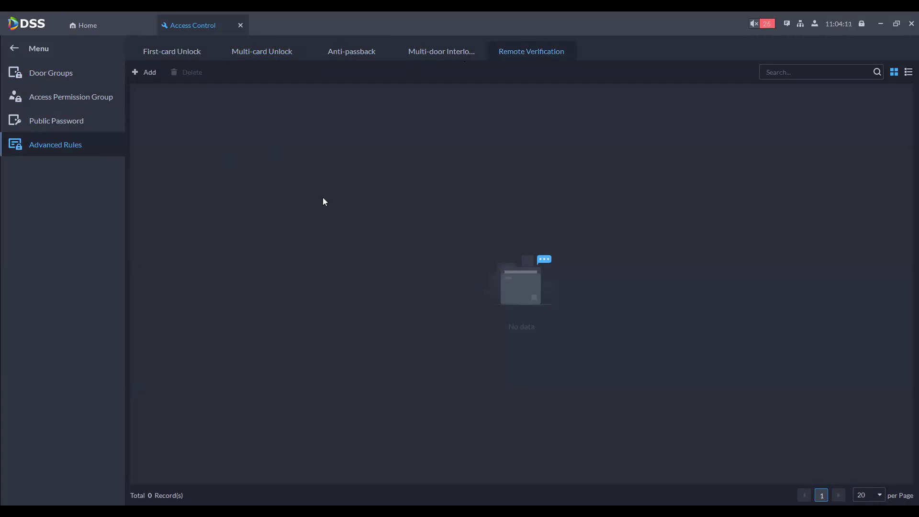
pyautogui.click(241, 25)
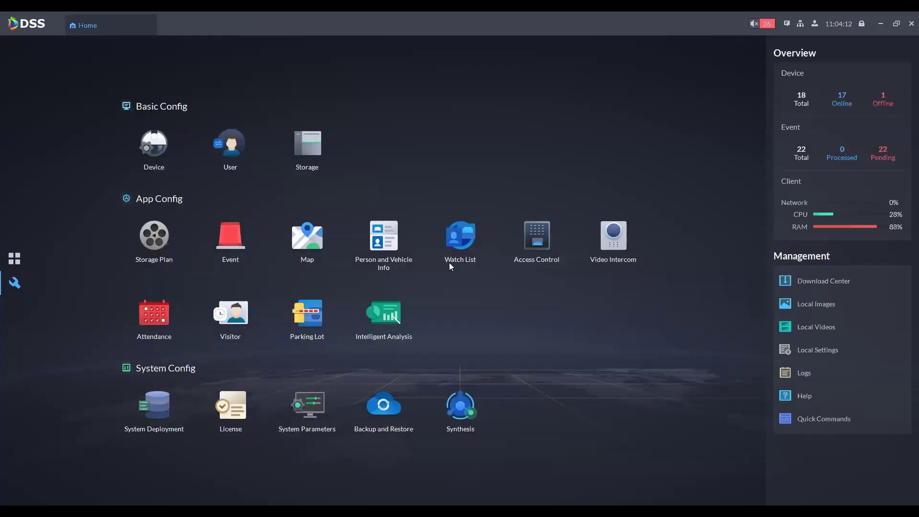
# Step: In Video Intercom, view the manager and relation groups, then residence and room configuration
pyautogui.click(606, 243)
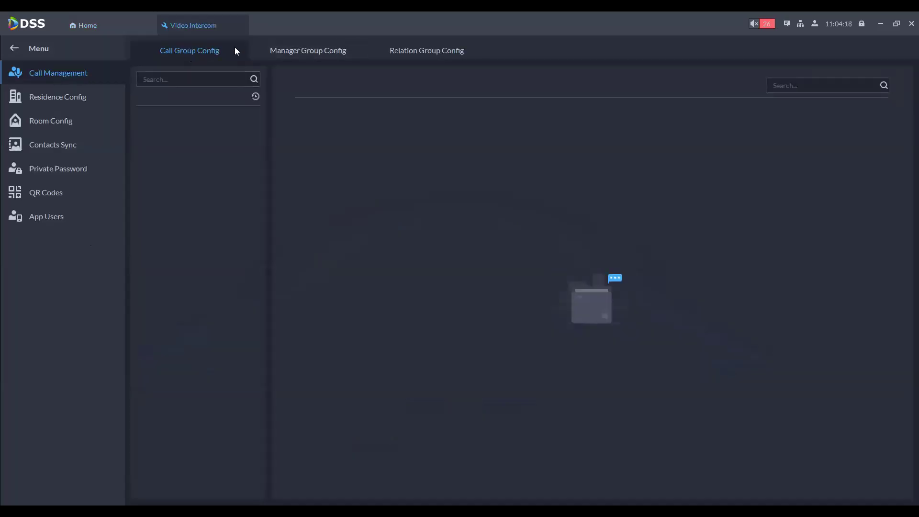
pyautogui.click(289, 52)
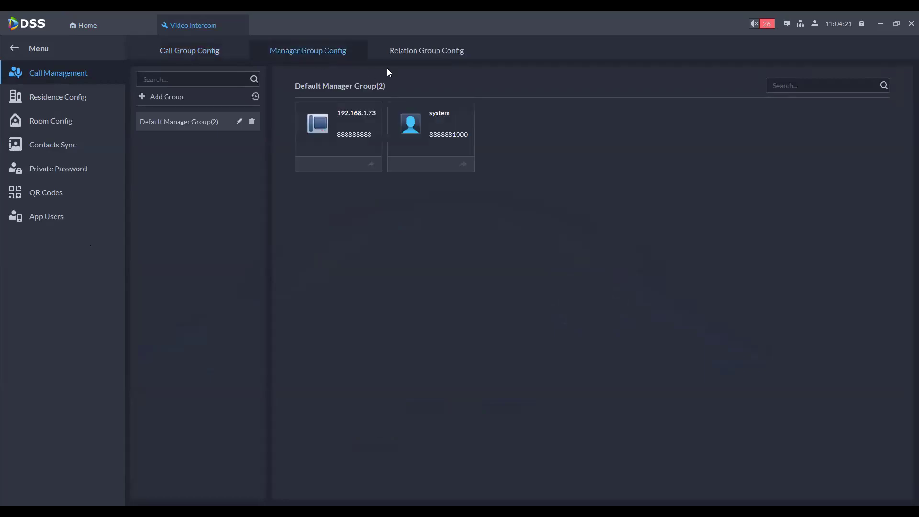
pyautogui.click(416, 48)
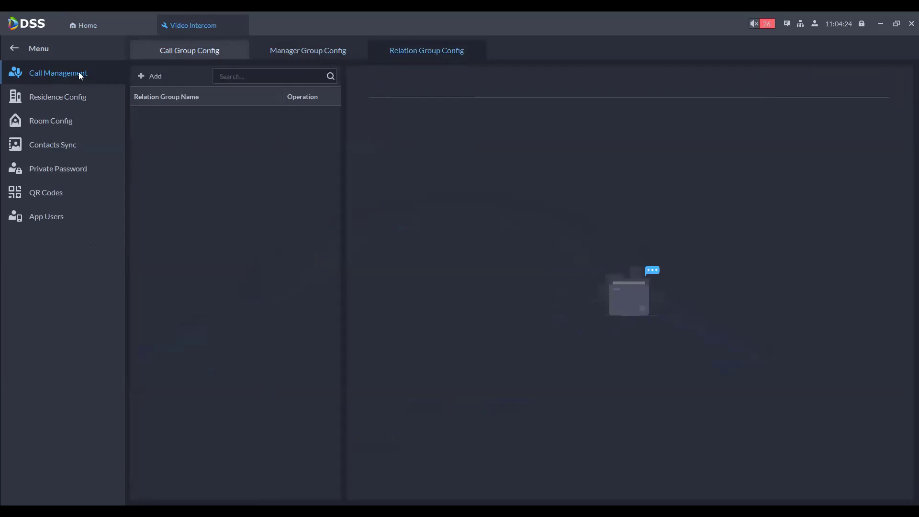
pyautogui.click(41, 96)
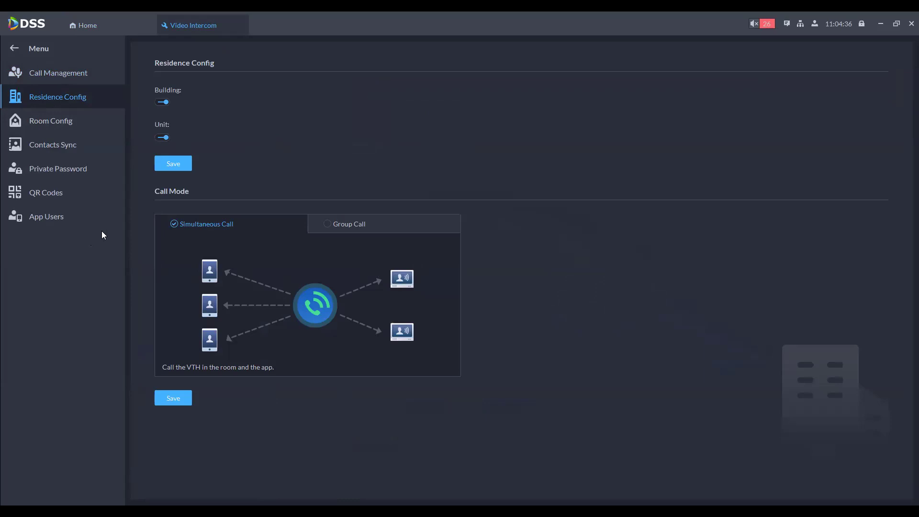
pyautogui.click(67, 128)
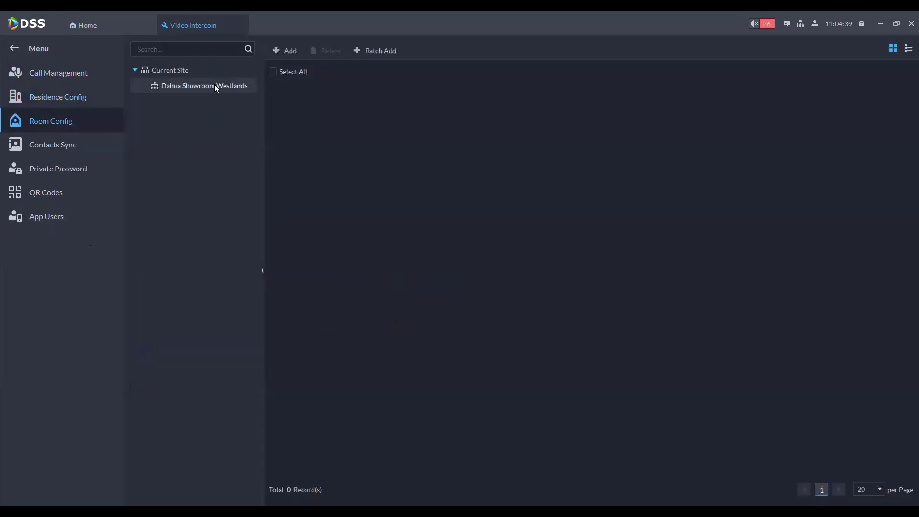
# Step: Check contacts sync, private passwords, app QR codes and the empty App Users list, then close Video Intercom
pyautogui.click(39, 150)
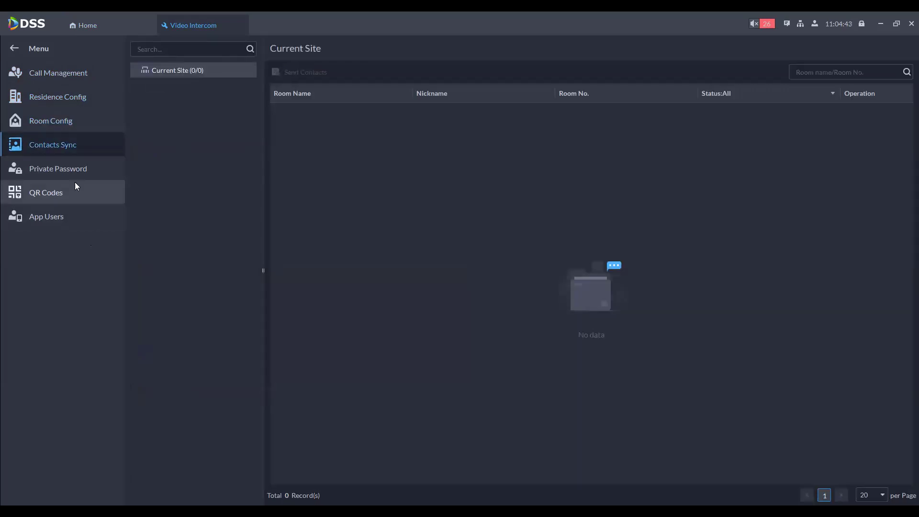
pyautogui.click(52, 168)
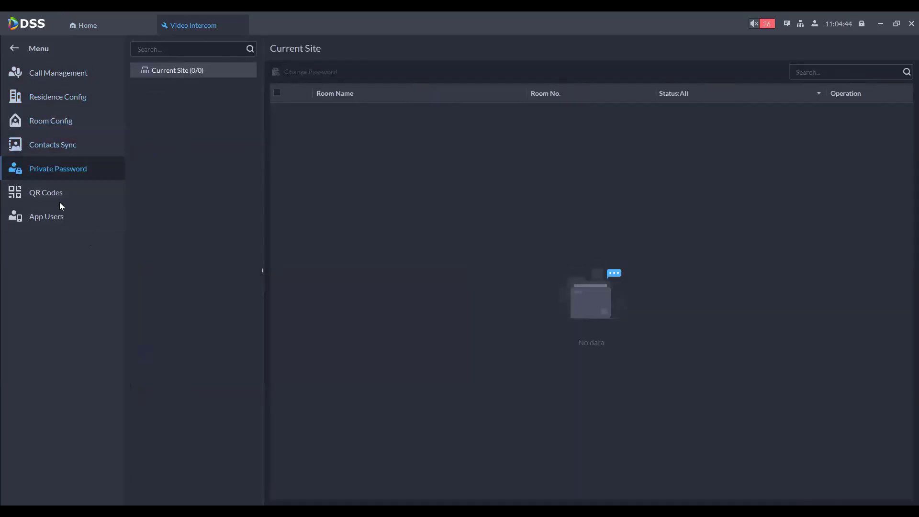
pyautogui.click(78, 194)
pyautogui.scroll(-1, 290, 225)
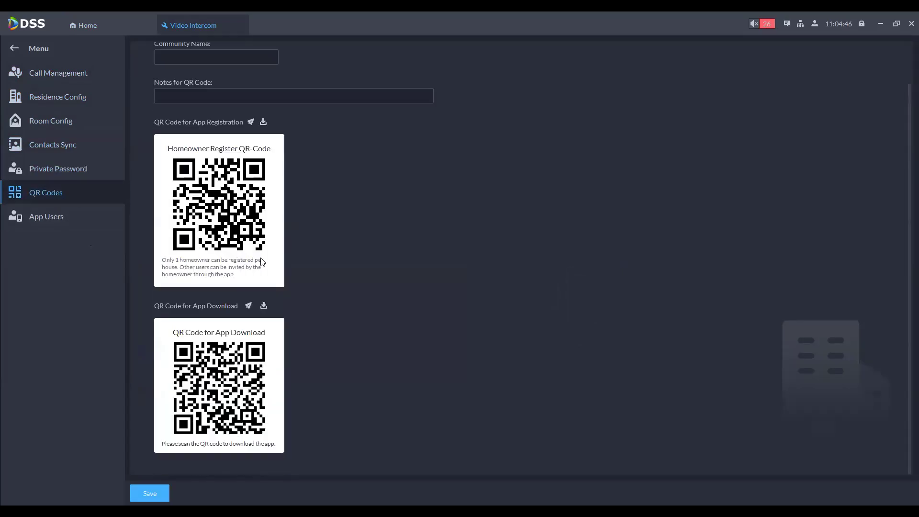
pyautogui.scroll(1, 230, 266)
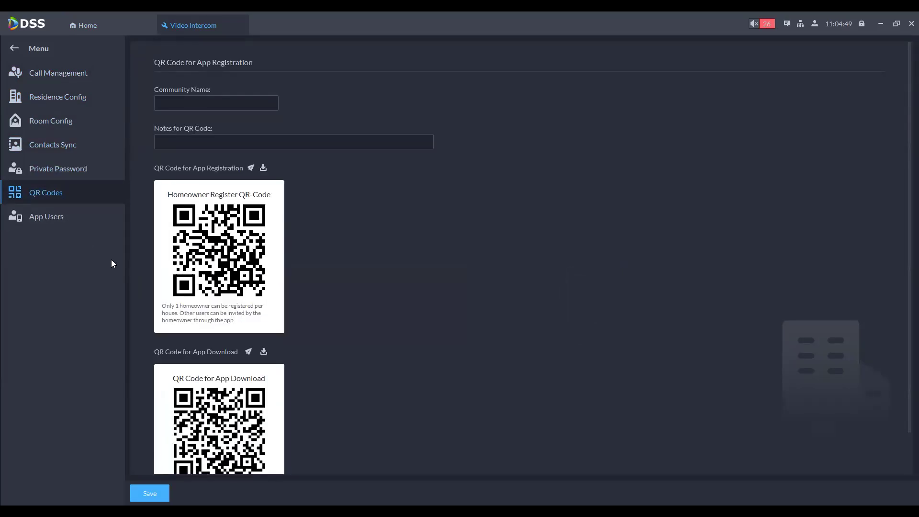
pyautogui.click(46, 218)
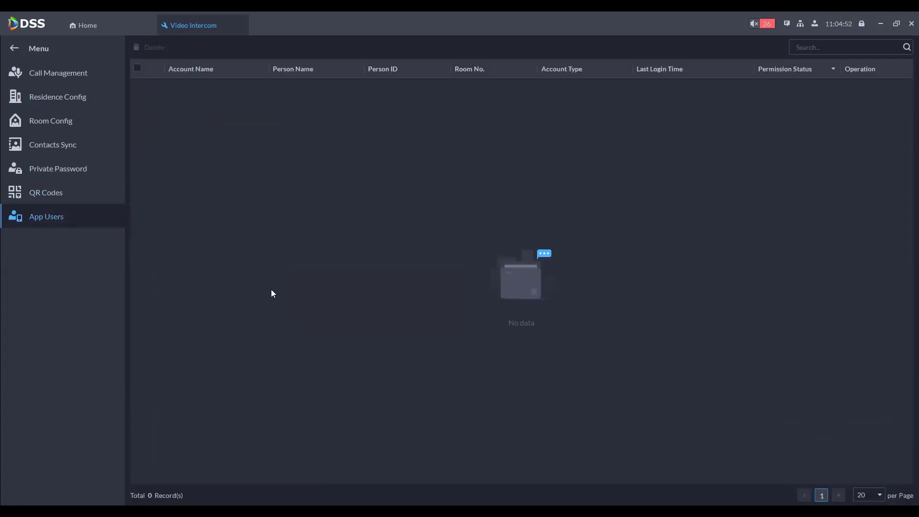
pyautogui.click(20, 47)
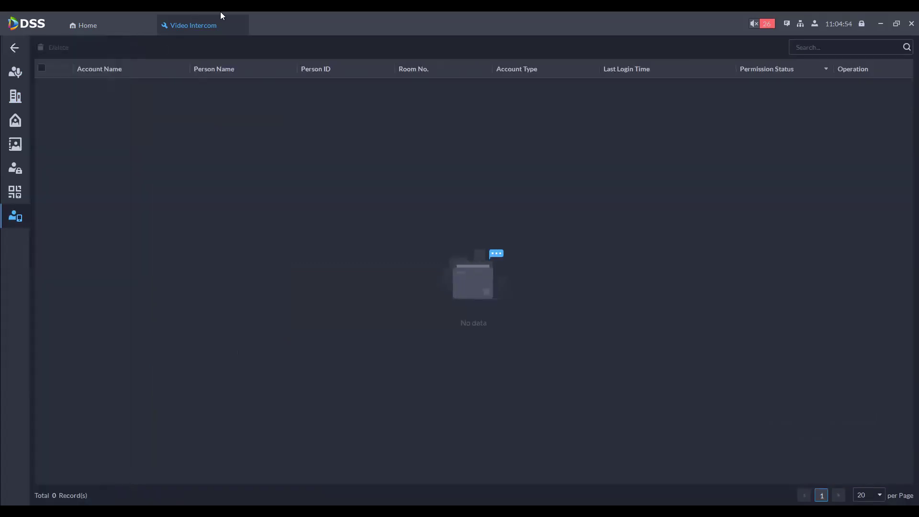
pyautogui.middleClick(221, 15)
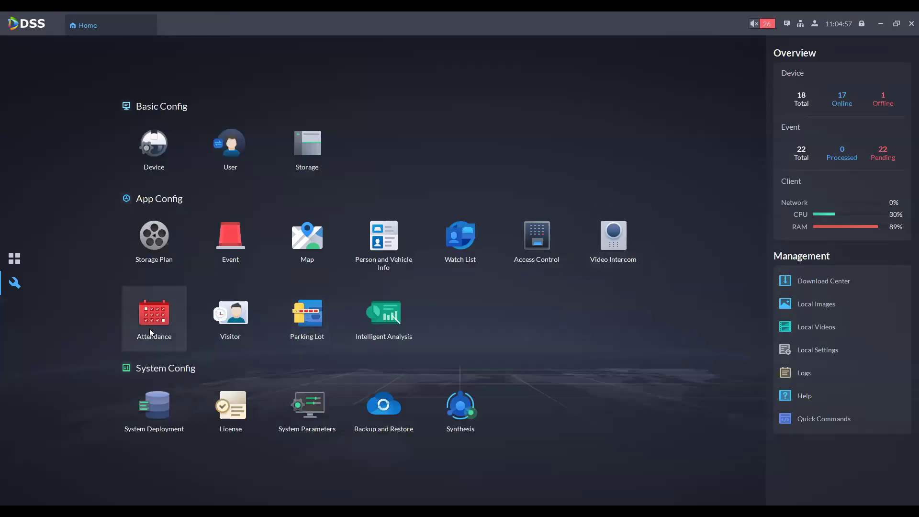
# Step: In Attendance, start a new attendance period named 'pERIOD 1' and review the form
pyautogui.click(150, 328)
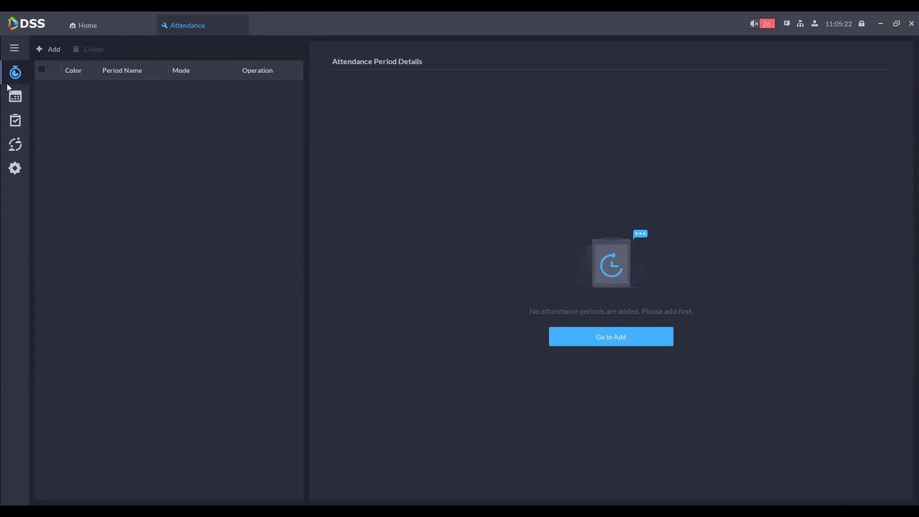
pyautogui.click(49, 49)
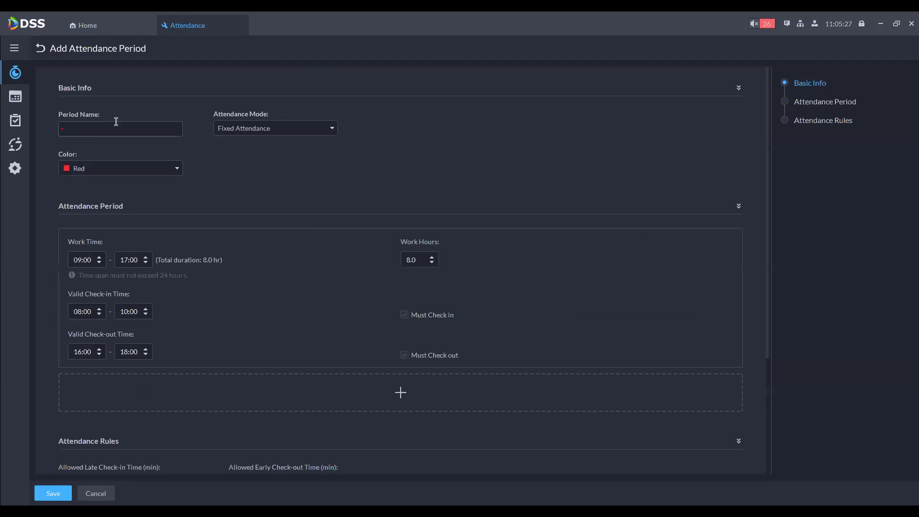
pyautogui.click(116, 121)
pyautogui.write('pERIOD 1')
pyautogui.scroll(-3, 115, 319)
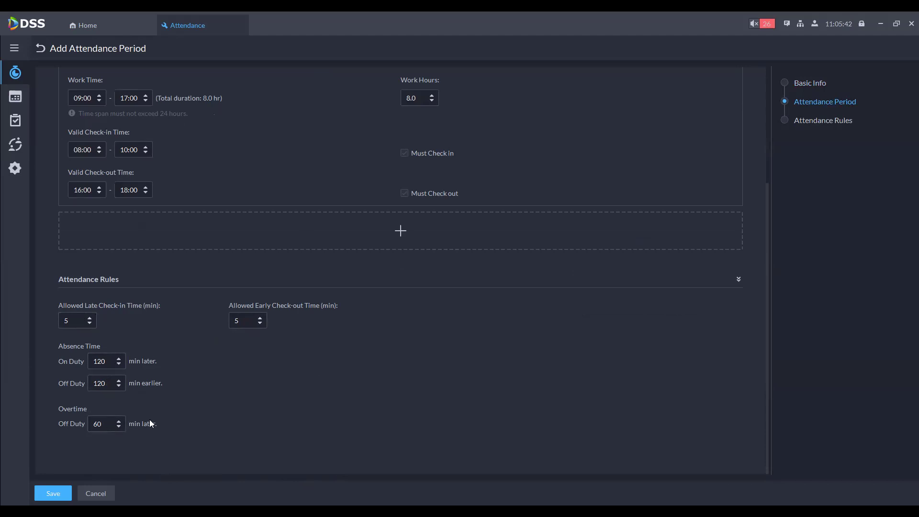
pyautogui.scroll(4, 486, 382)
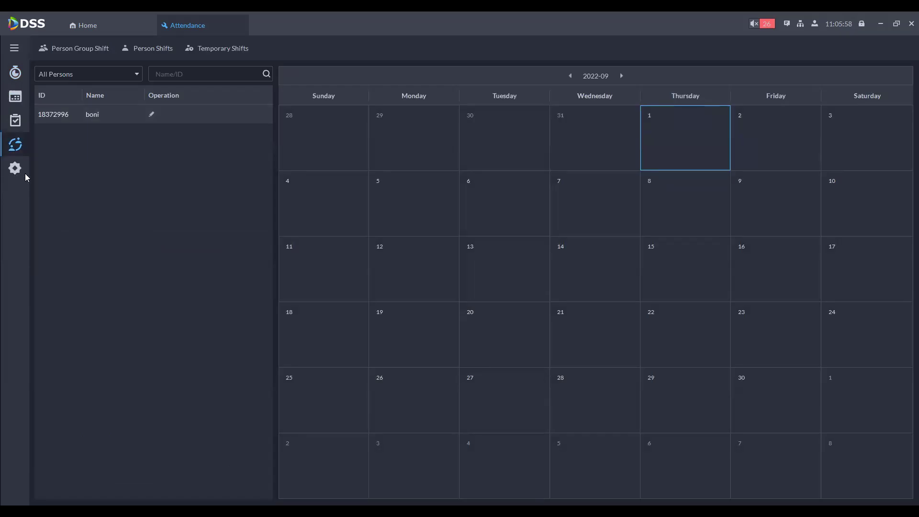
# Step: Check the statistics rule, enable Auto Sync Records with the showroom devices, then close Attendance
pyautogui.click(25, 174)
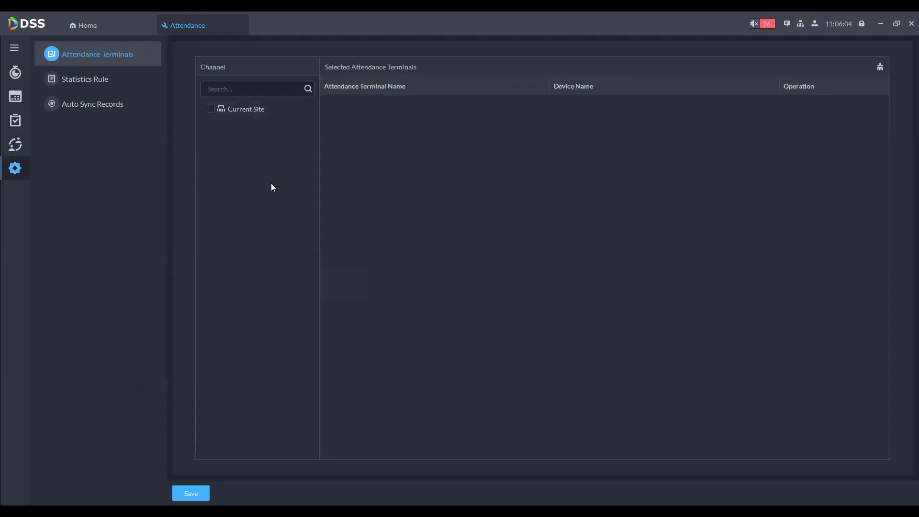
pyautogui.click(68, 72)
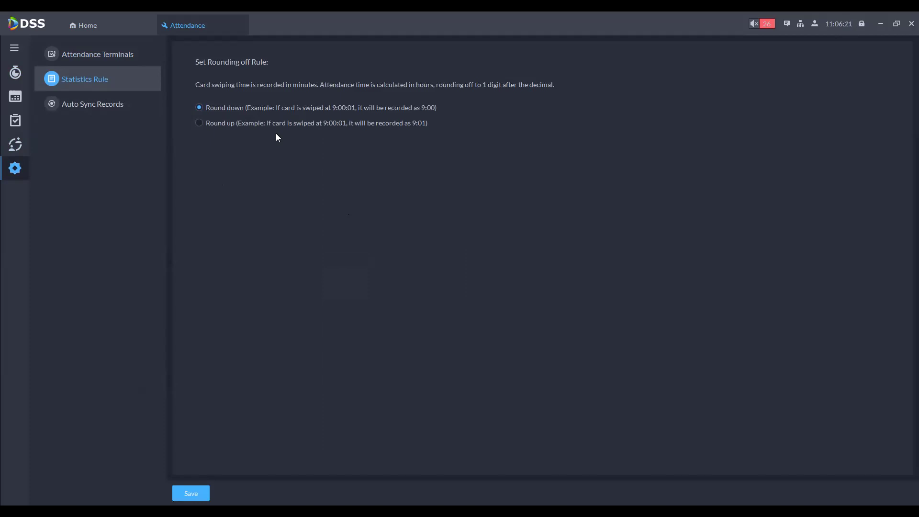
pyautogui.click(83, 104)
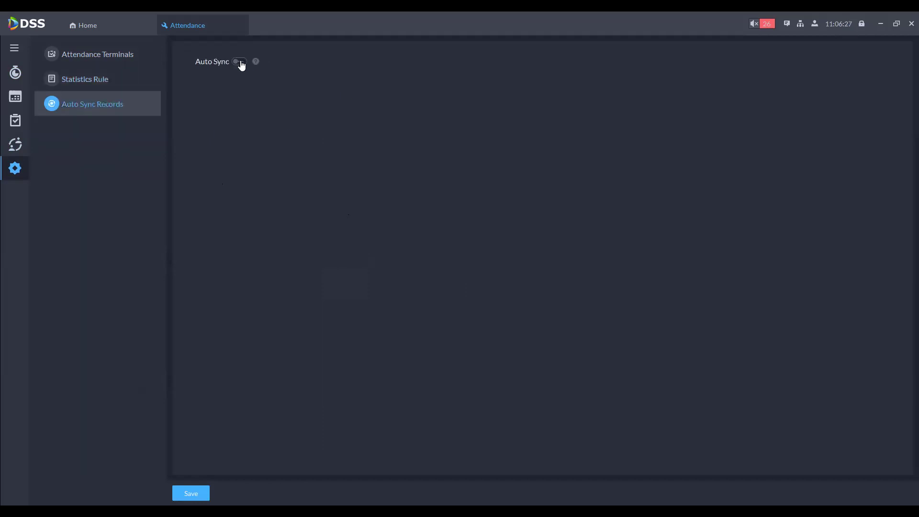
pyautogui.click(240, 62)
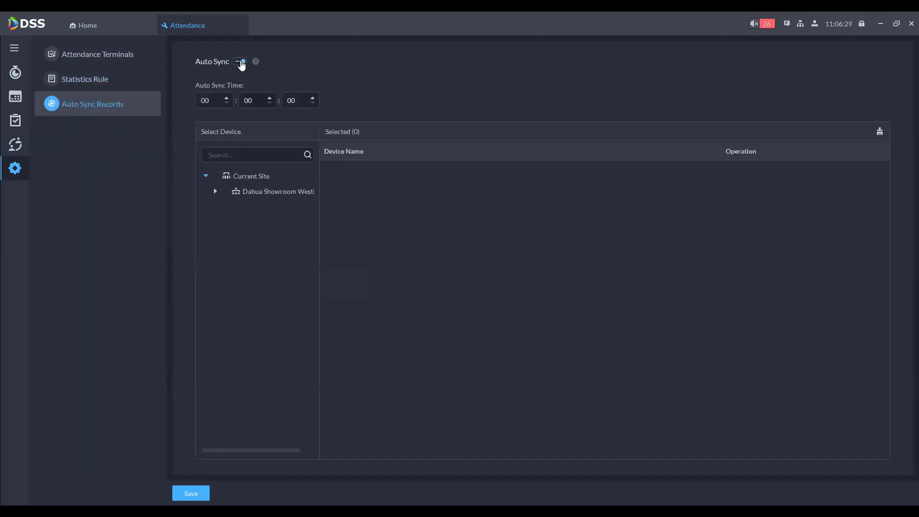
pyautogui.click(216, 191)
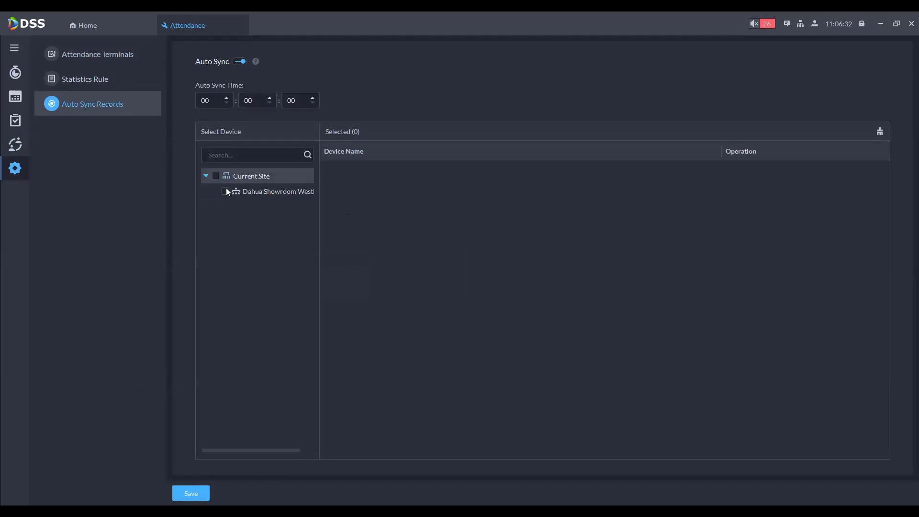
pyautogui.click(225, 191)
pyautogui.click(240, 25)
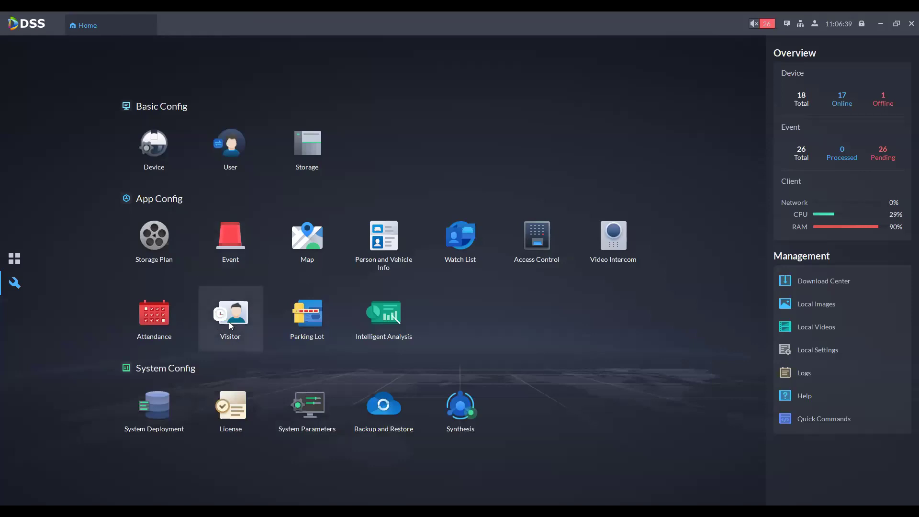
# Step: Open Visitor and view Automatic Leave, Default Visitor Permission, Email Template, Visitor Pass Remarks, then Automatic Visit
pyautogui.click(229, 322)
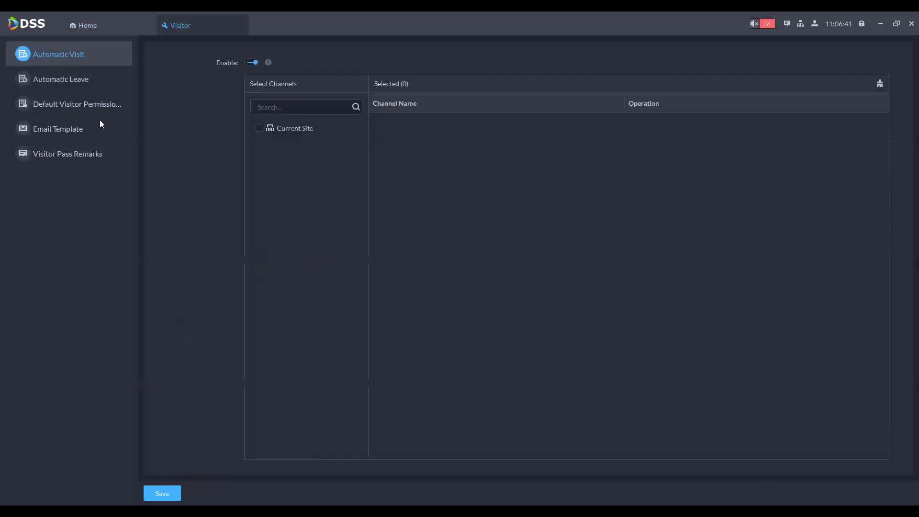
pyautogui.click(260, 129)
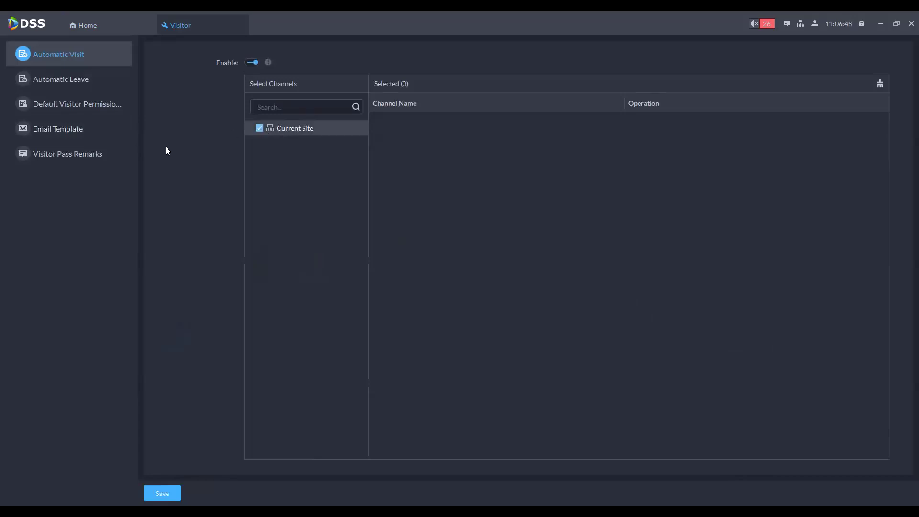
pyautogui.click(68, 80)
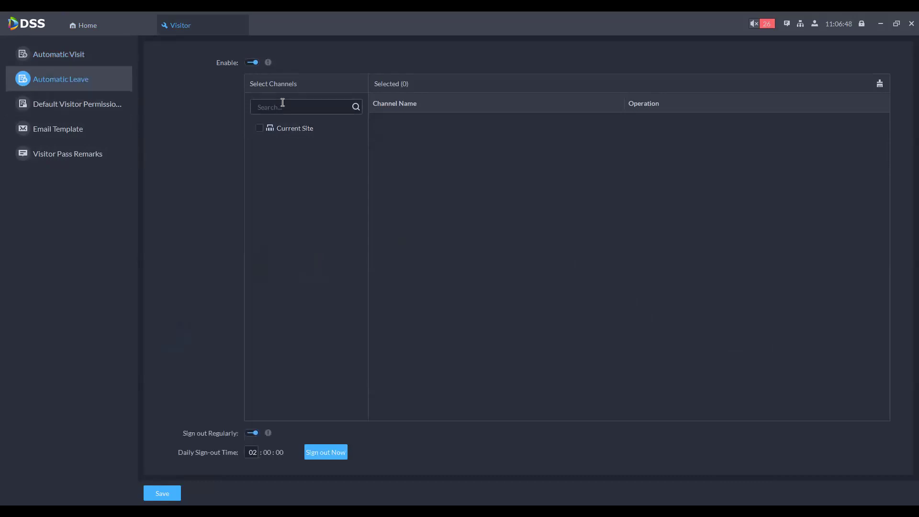
pyautogui.click(37, 103)
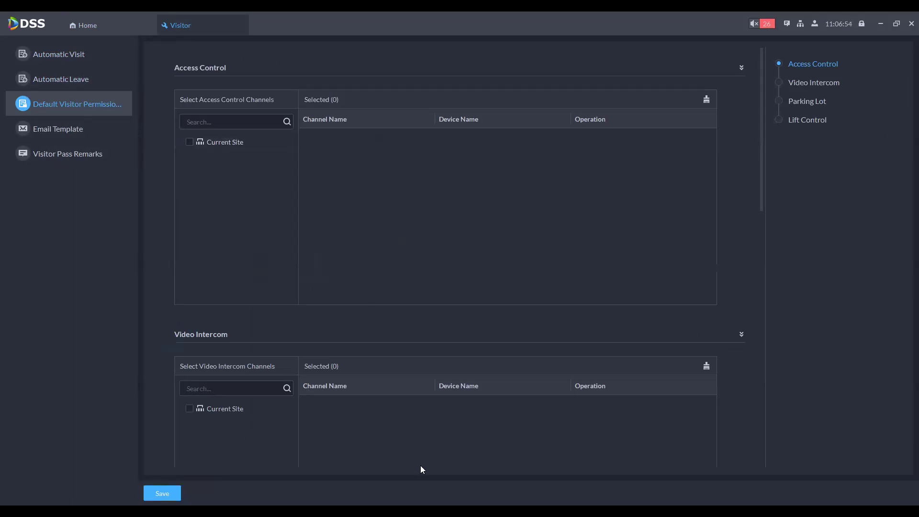
pyautogui.click(48, 131)
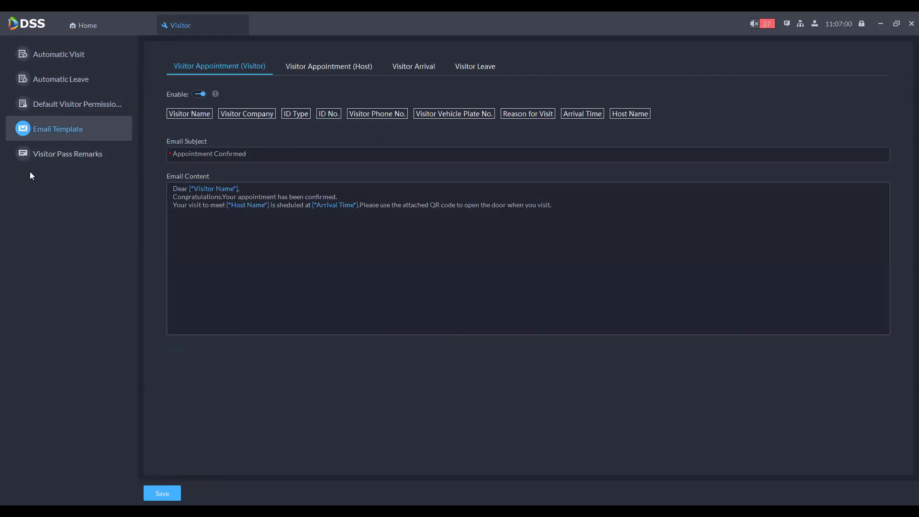
pyautogui.click(51, 154)
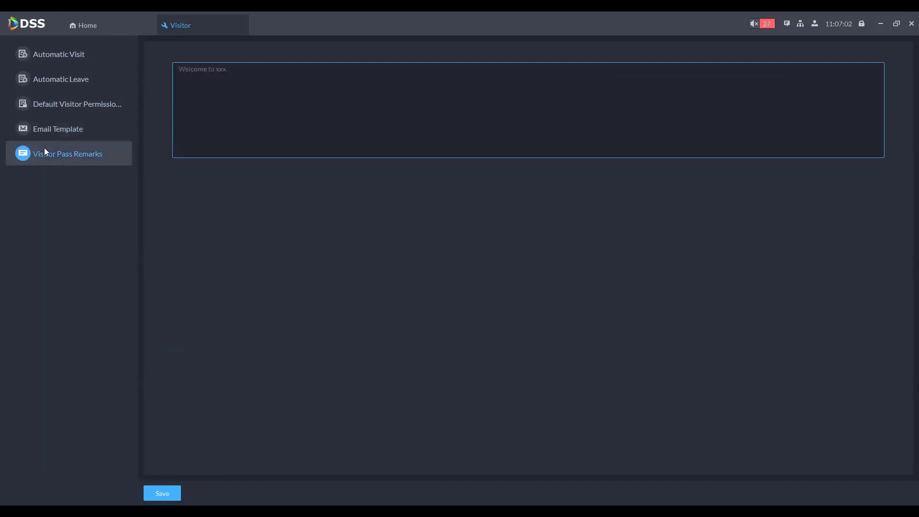
pyautogui.click(66, 66)
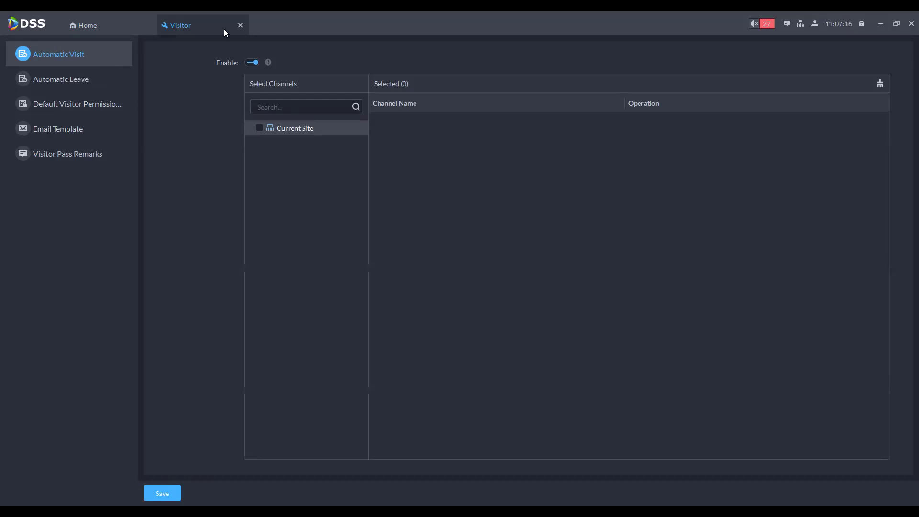
# Step: Close Visitor, view the Parking Lot's General, VIP and Blocklist vehicle groups, then close Parking Lot
pyautogui.click(240, 25)
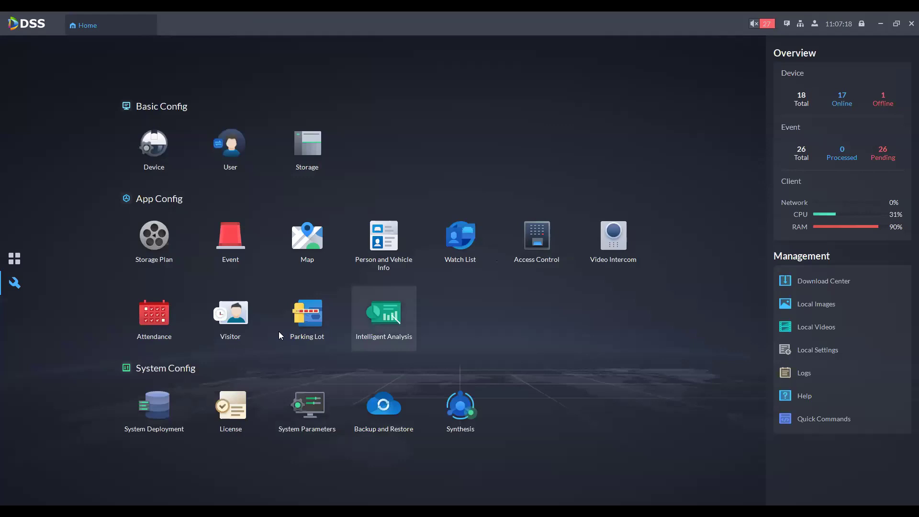
pyautogui.click(306, 322)
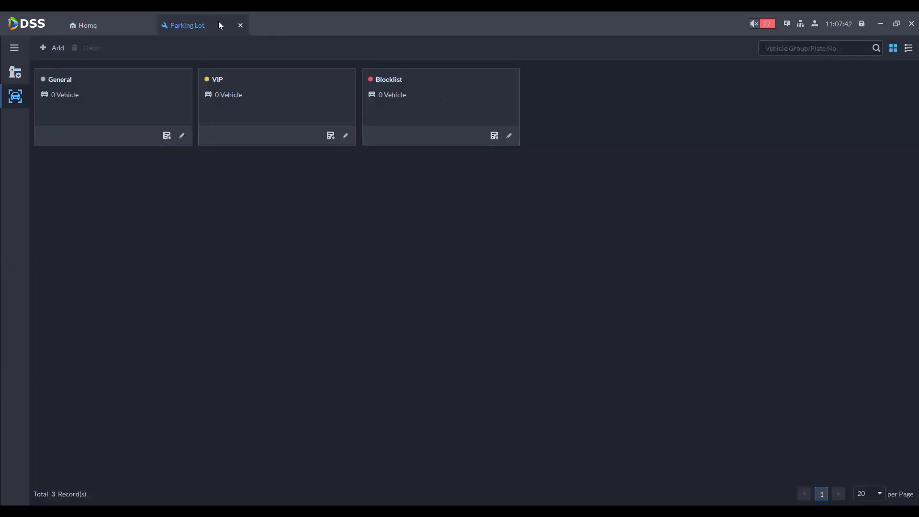
pyautogui.click(241, 25)
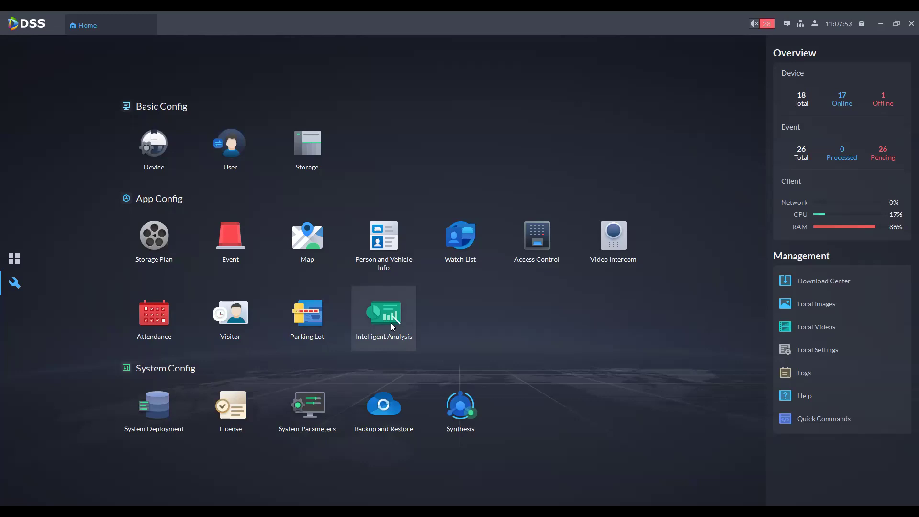
pyautogui.click(390, 323)
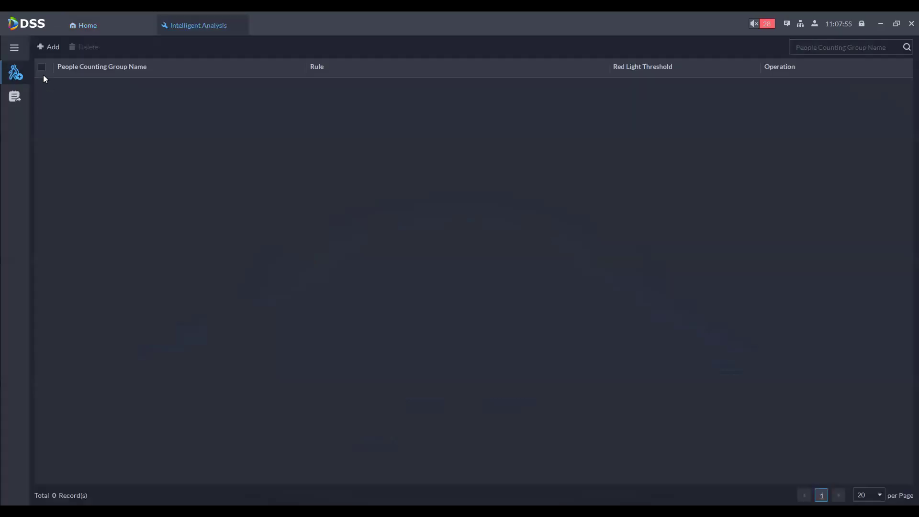
pyautogui.click(43, 46)
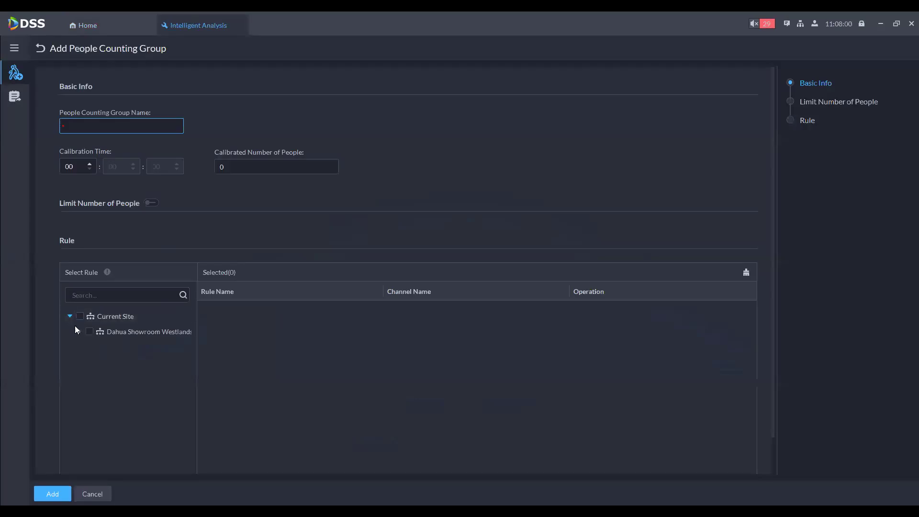
pyautogui.click(80, 332)
pyautogui.click(90, 348)
pyautogui.click(89, 378)
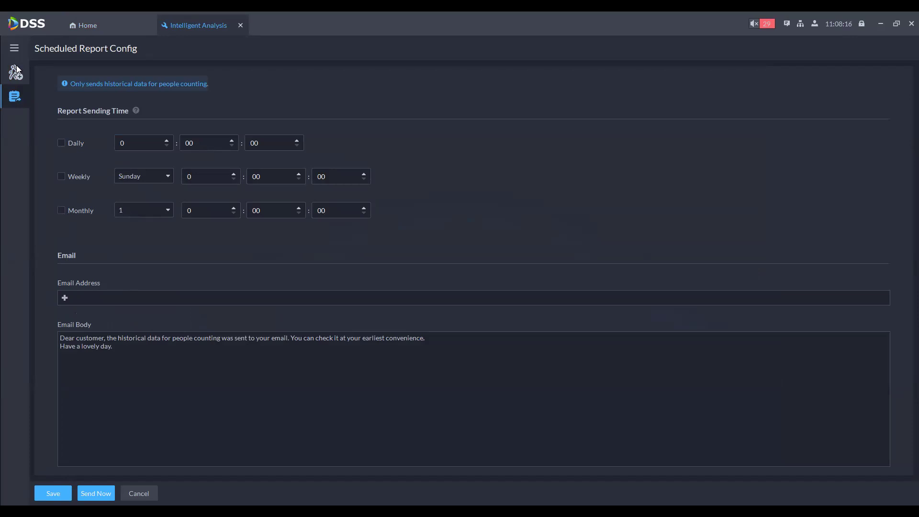
pyautogui.click(240, 25)
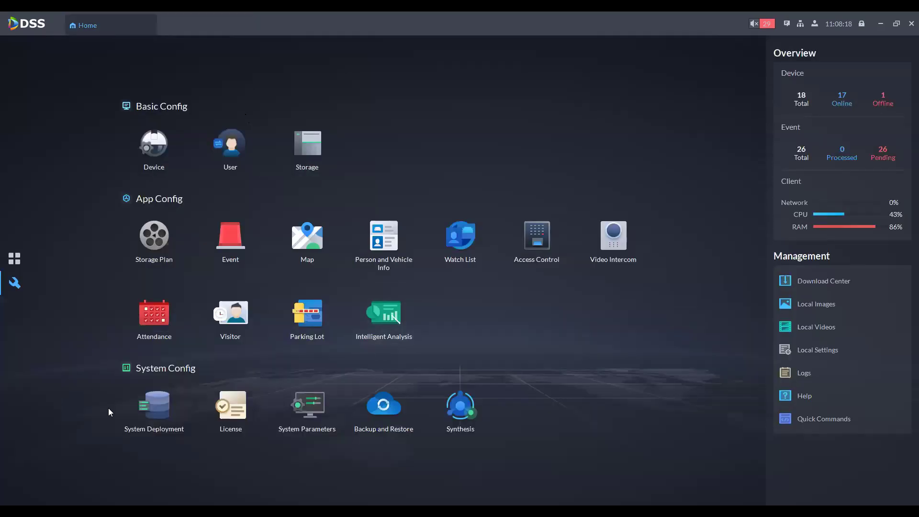
# Step: Open System Deployment, view server resource allocation, then return to the server list
pyautogui.click(128, 420)
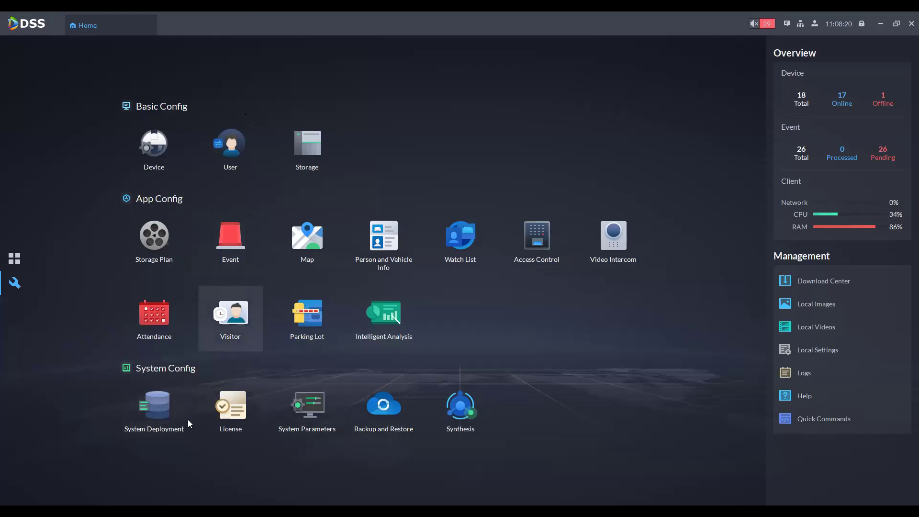
pyautogui.click(166, 406)
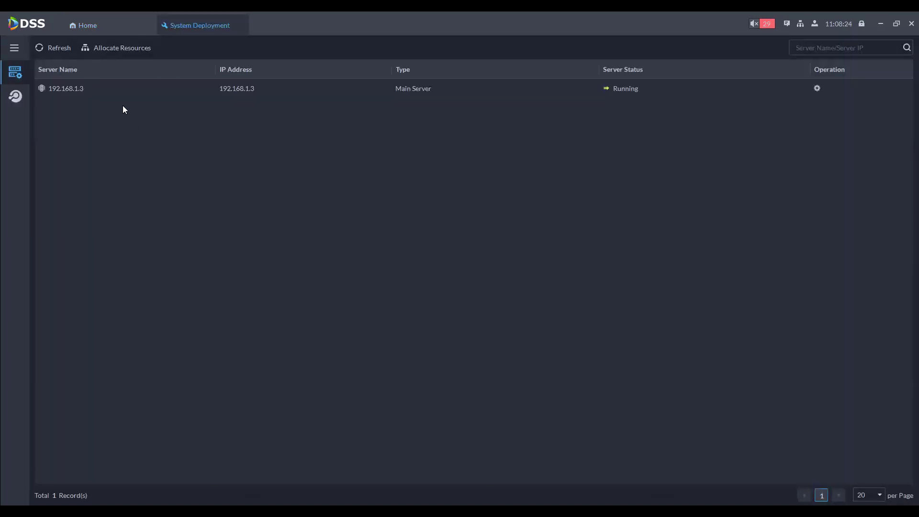
pyautogui.click(115, 48)
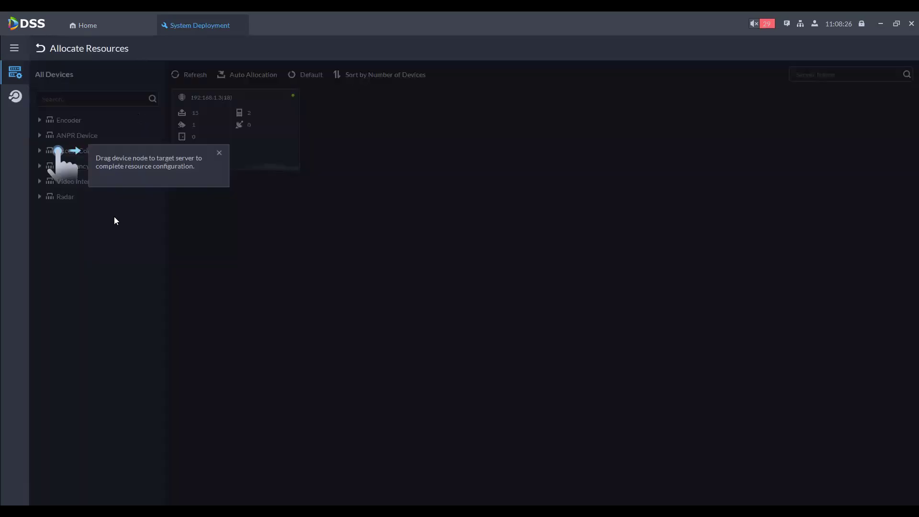
pyautogui.click(220, 153)
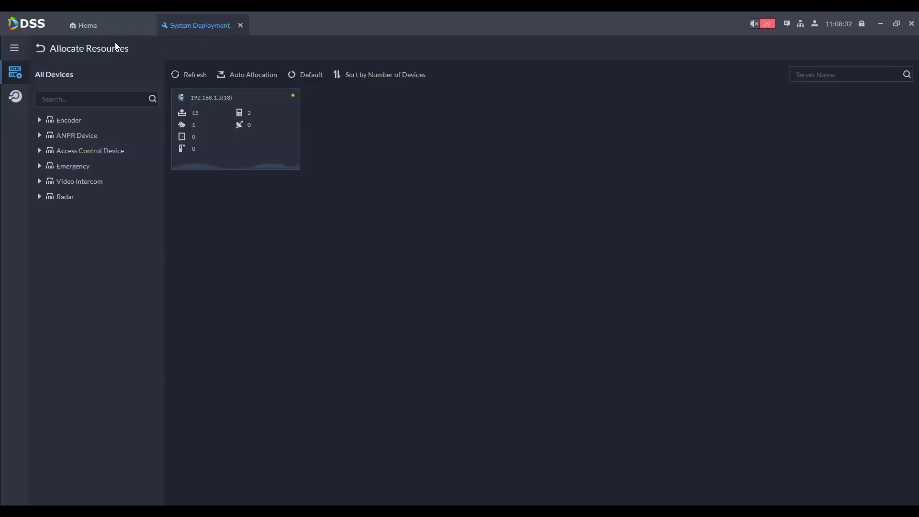
pyautogui.click(44, 48)
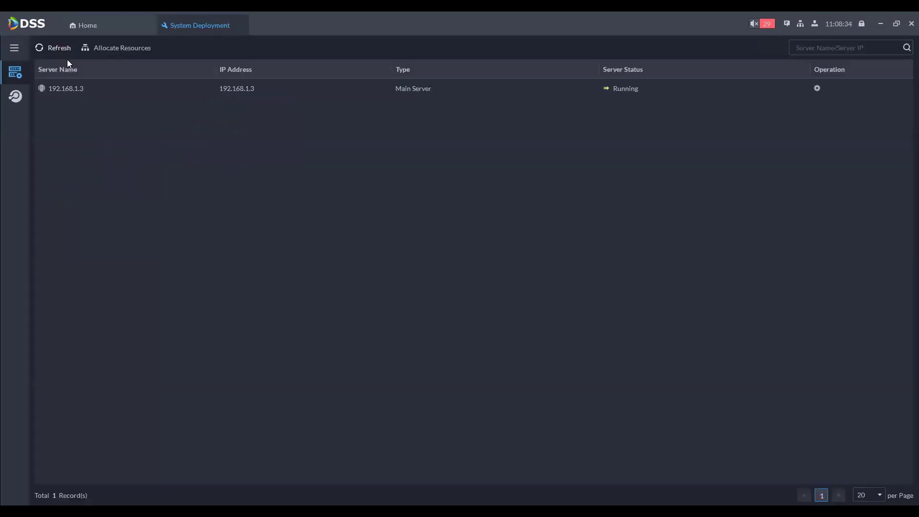
# Step: View the cascade site list and the Add Cascade form, then close System Deployment
pyautogui.click(17, 96)
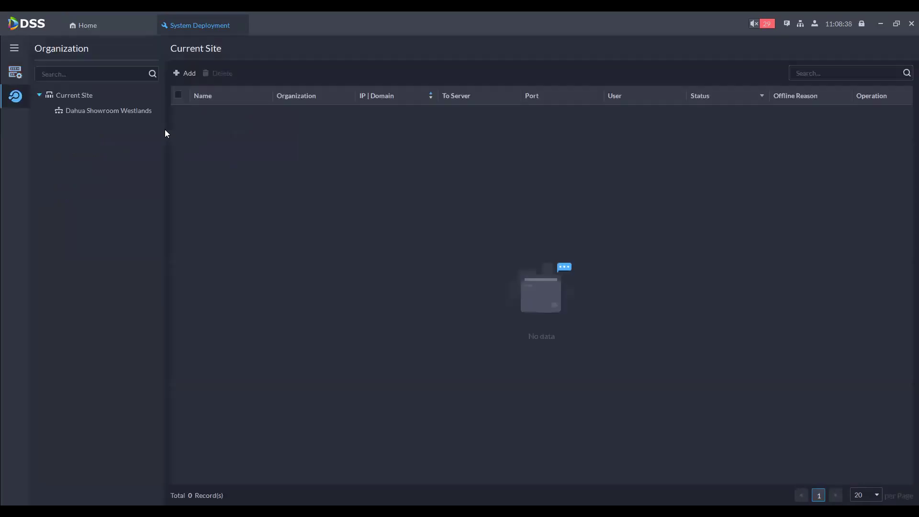
pyautogui.click(185, 74)
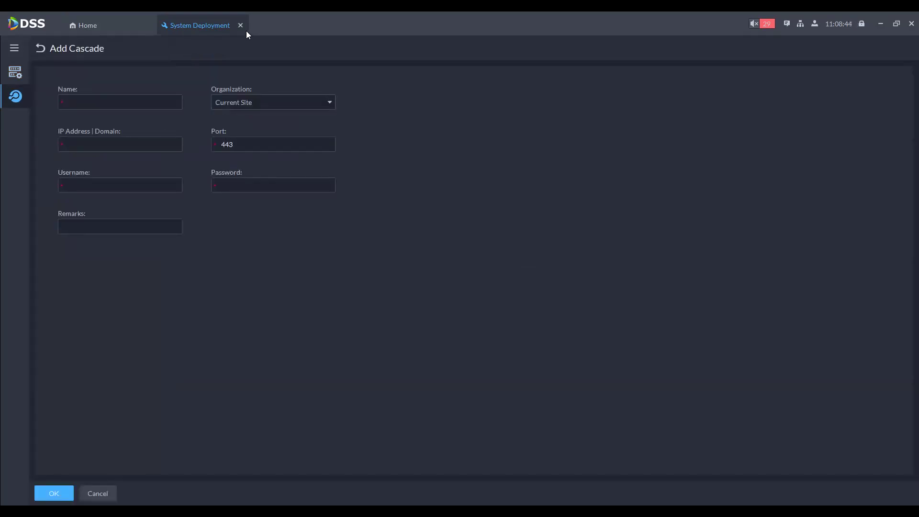
pyautogui.click(241, 25)
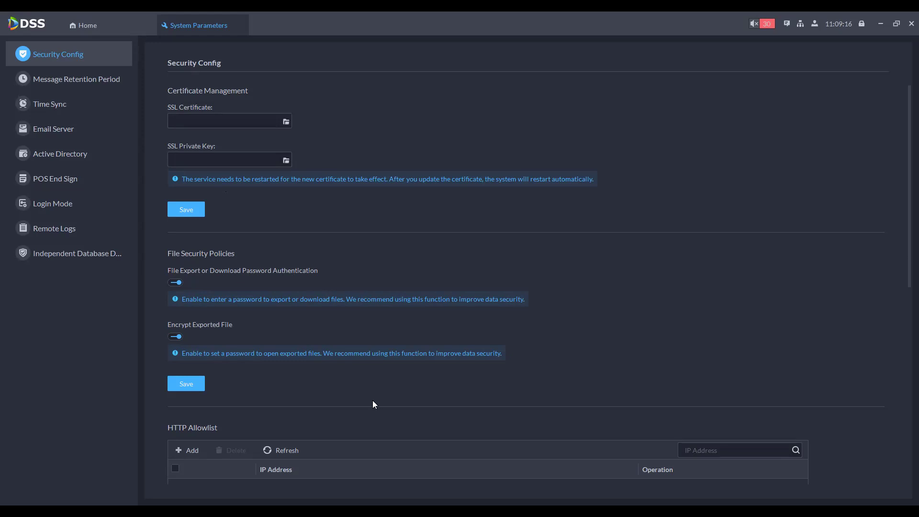
# Step: Review the Logs and Alarm Records retention periods and try the Time Sync toggles, leaving them off
pyautogui.click(75, 79)
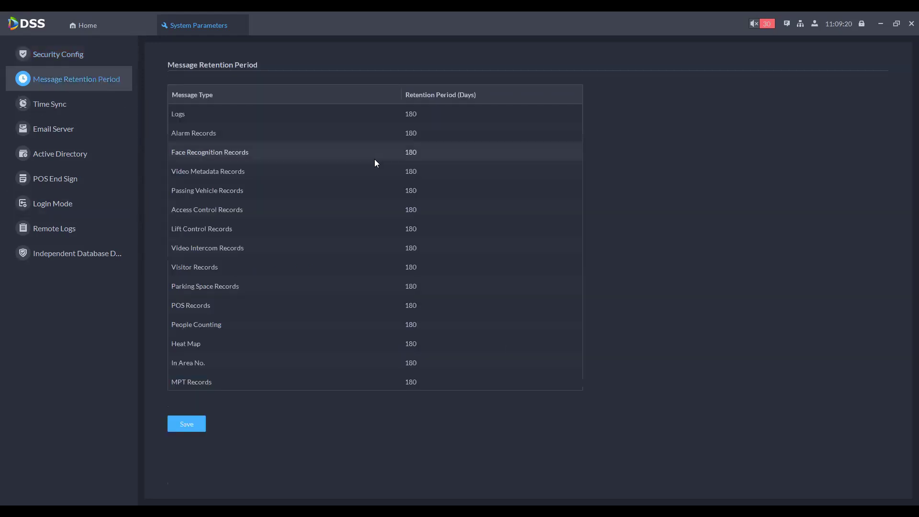
pyautogui.click(418, 115)
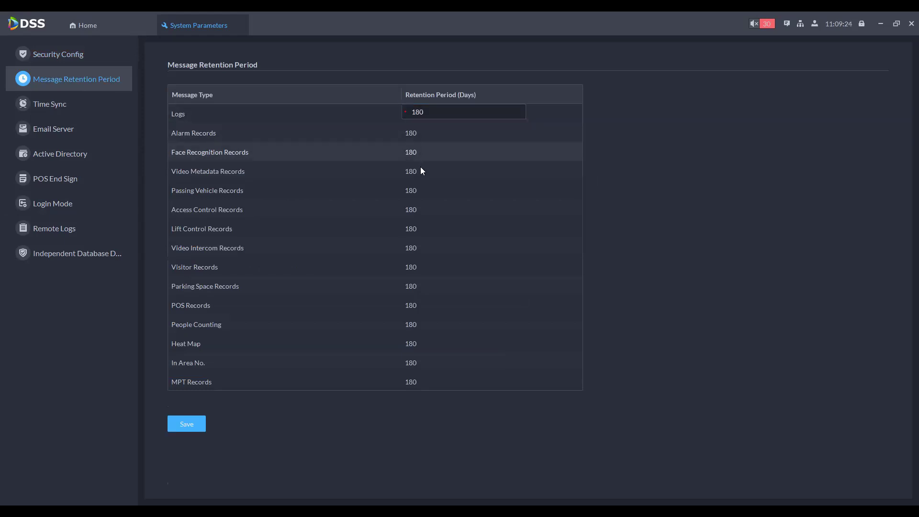
pyautogui.click(416, 129)
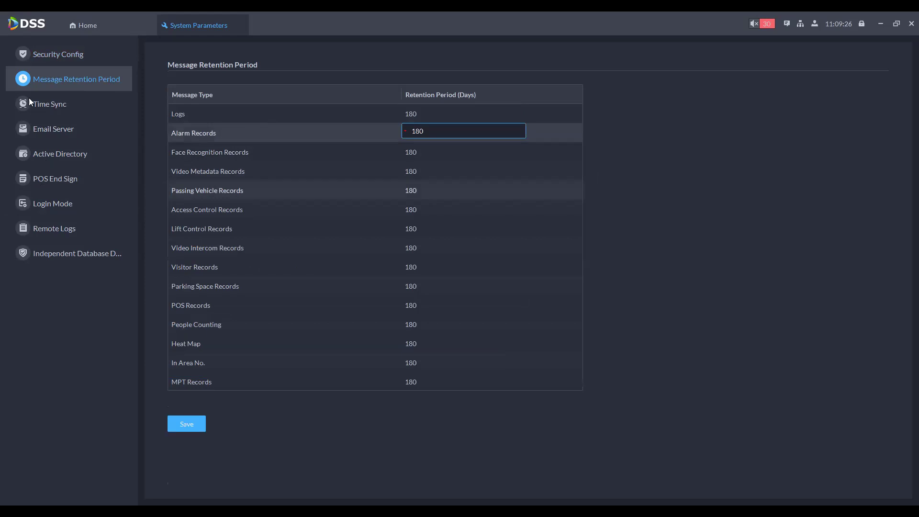
pyautogui.click(93, 112)
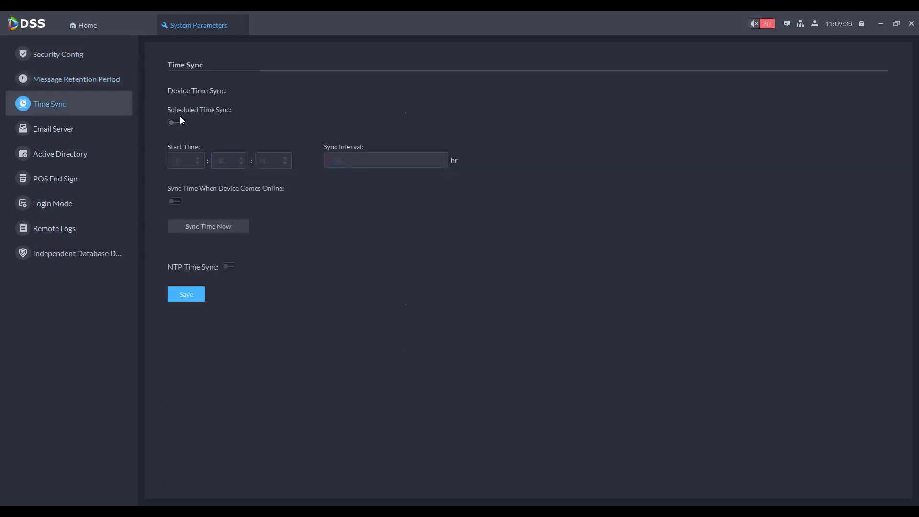
pyautogui.click(175, 122)
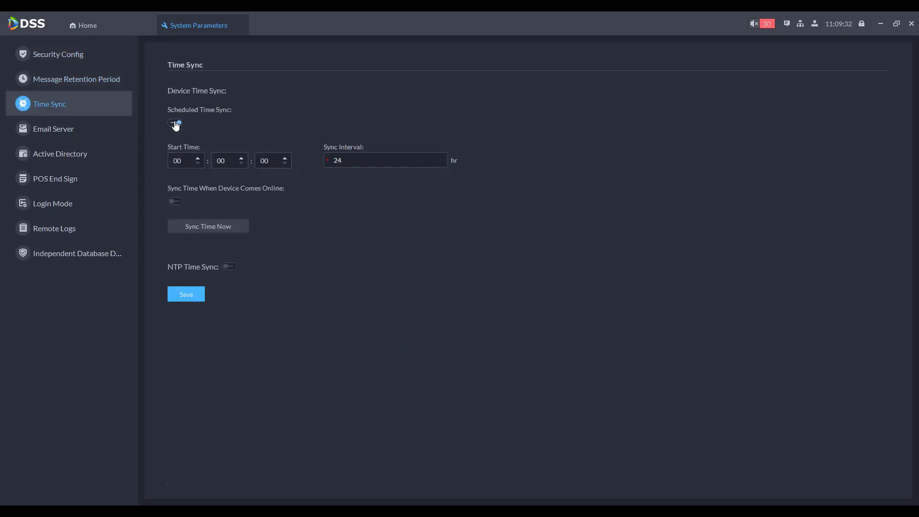
pyautogui.click(175, 123)
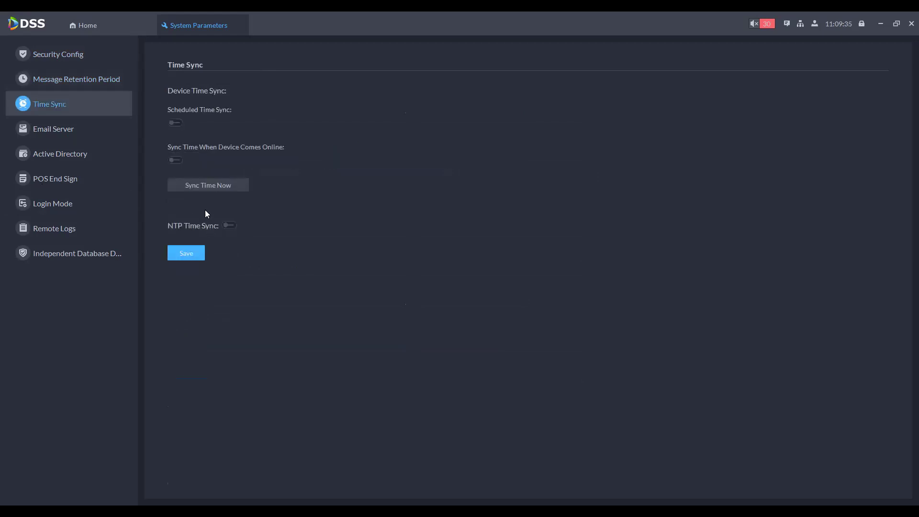
pyautogui.click(176, 162)
pyautogui.click(176, 161)
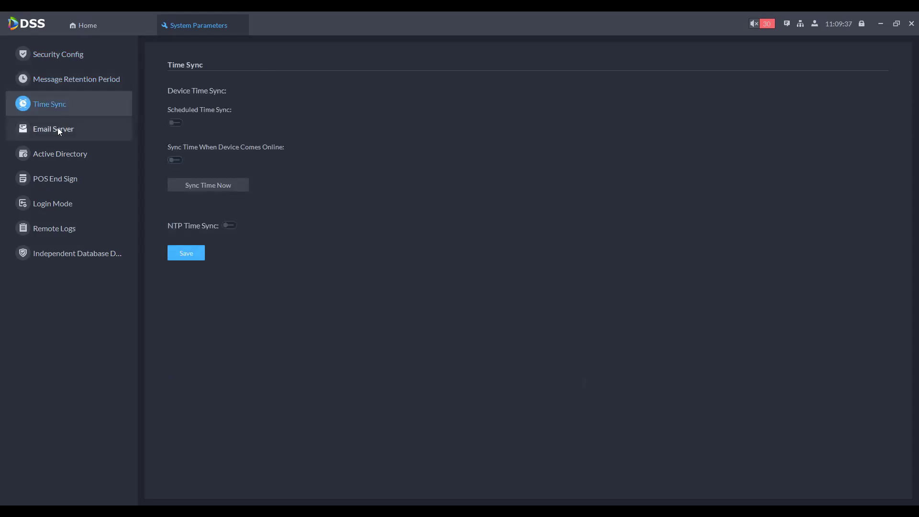
# Step: Review Email Server, Active Directory, POS End Sign, Login Mode, Remote Logs and Independent Database Deployment, then close
pyautogui.click(111, 129)
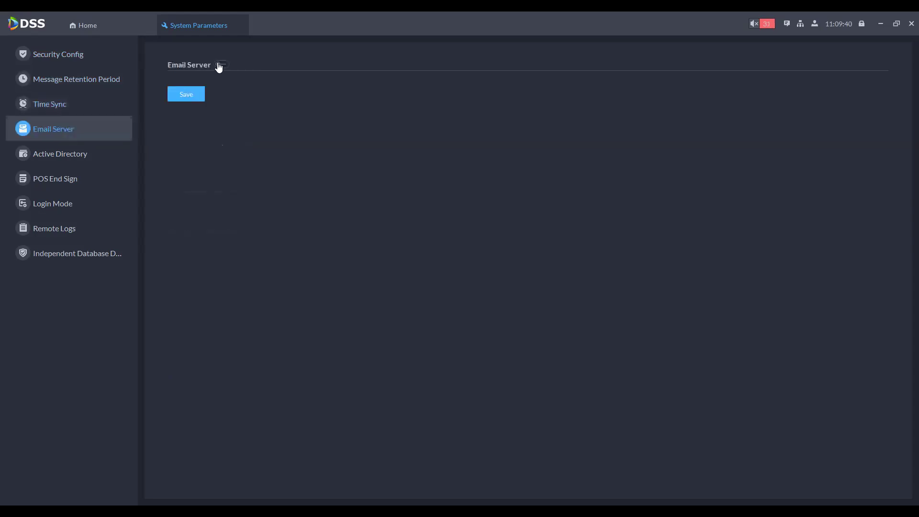
pyautogui.click(221, 65)
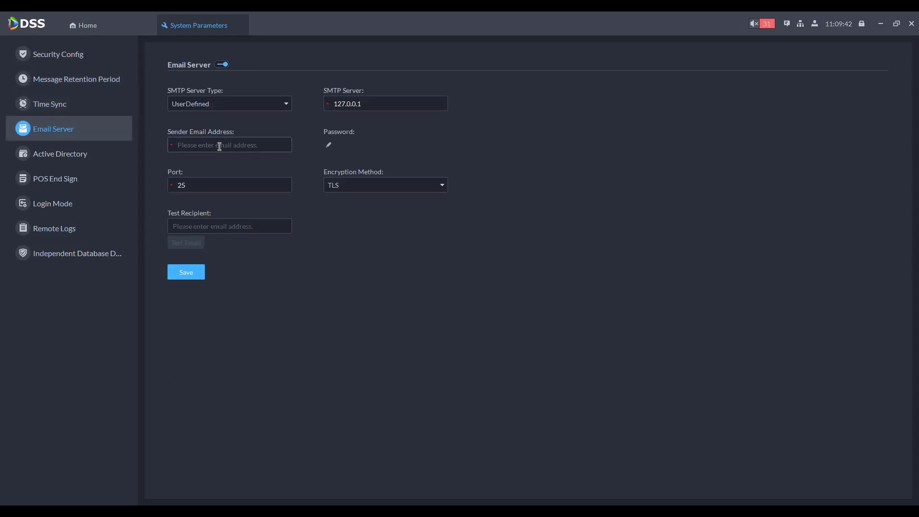
pyautogui.click(68, 151)
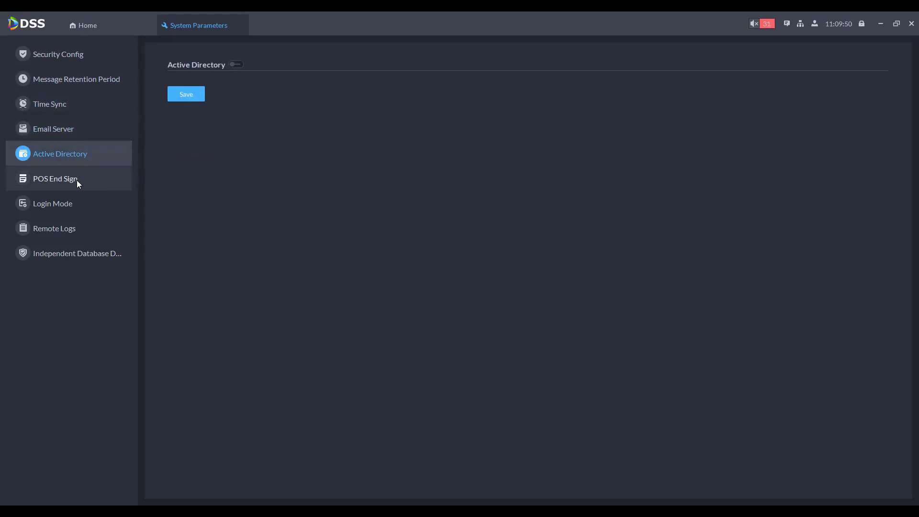
pyautogui.click(125, 179)
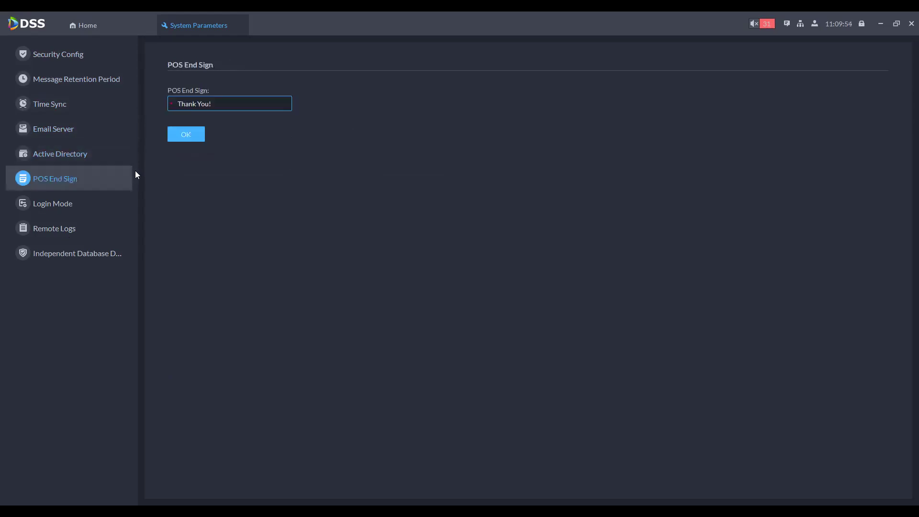
pyautogui.click(42, 209)
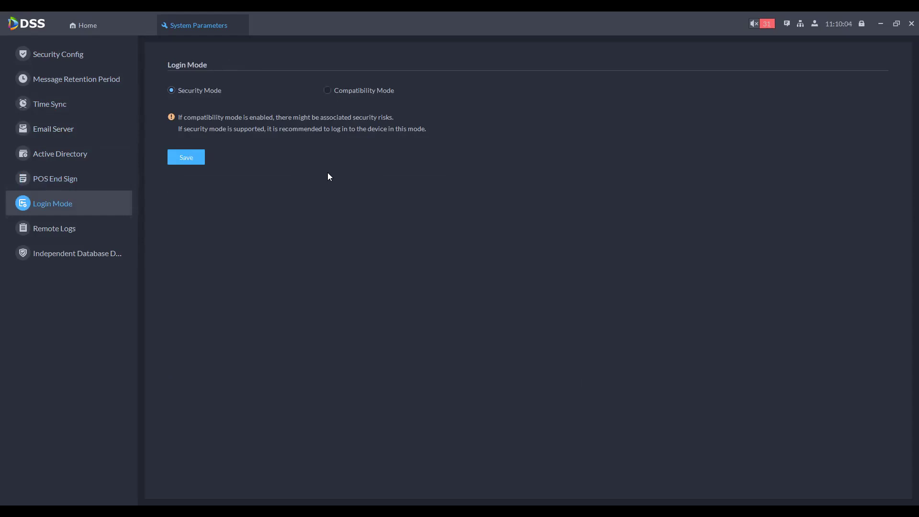
pyautogui.click(70, 235)
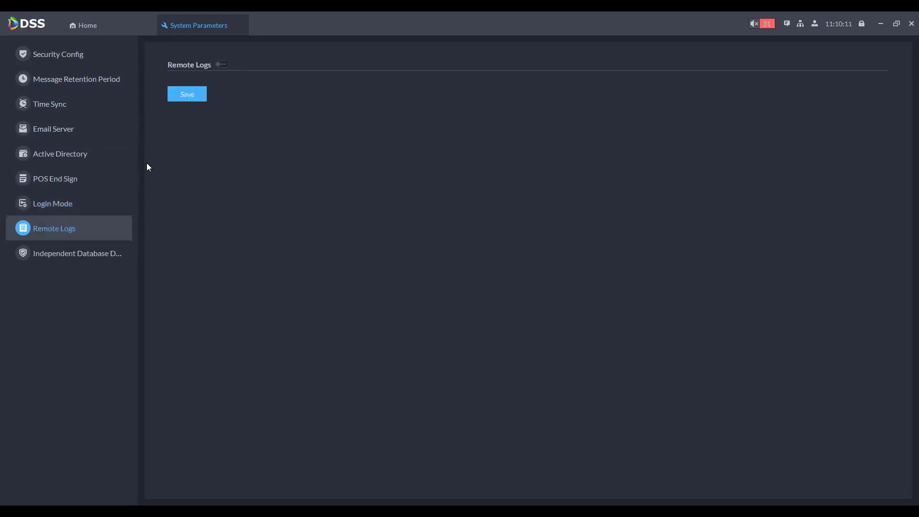
pyautogui.click(68, 254)
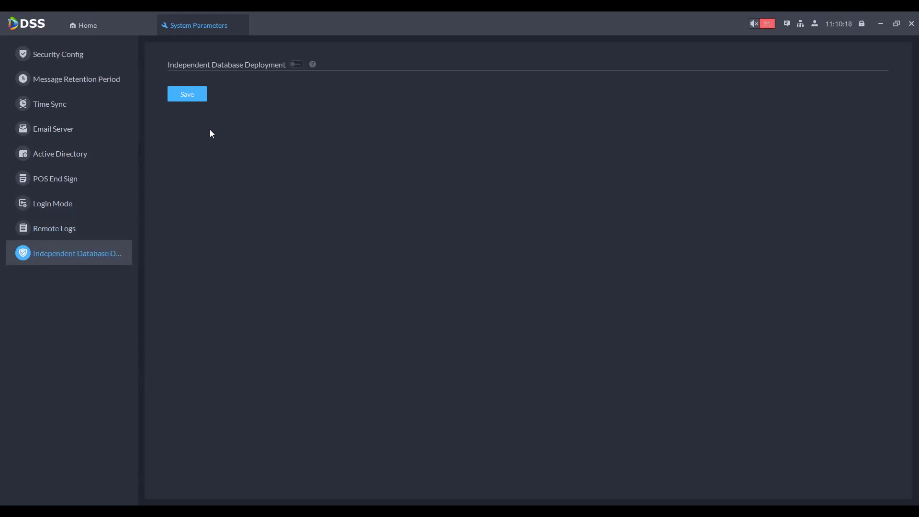
pyautogui.middleClick(218, 13)
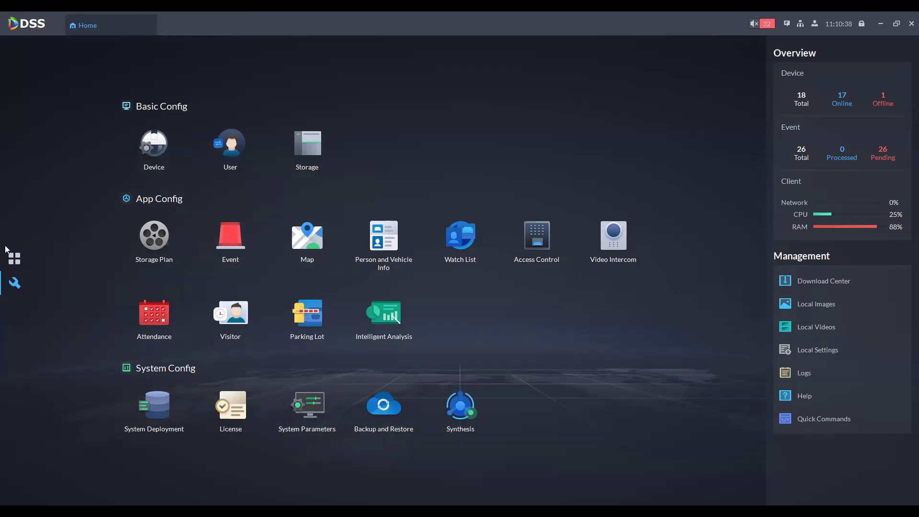
# Step: Open Monitoring Center and expand Dahua Showroom Westlands down to device 192.168.1.59
pyautogui.click(15, 260)
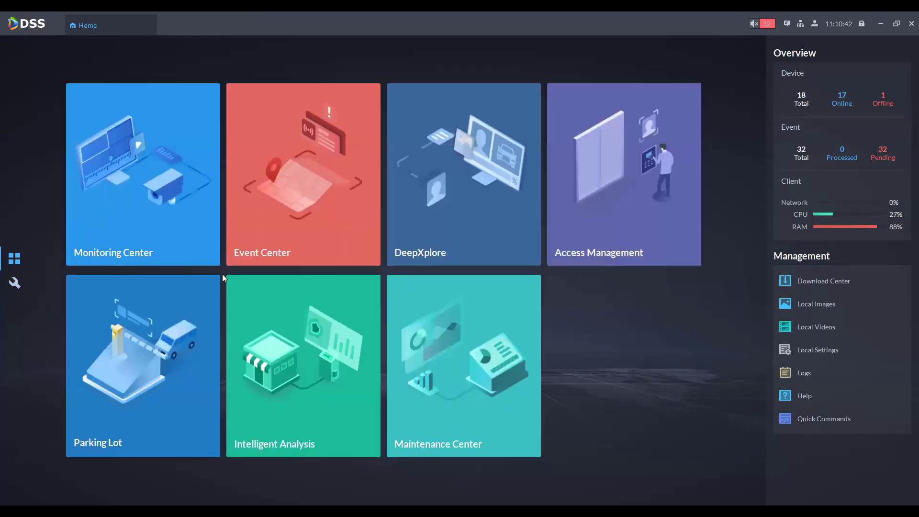
pyautogui.moveTo(106, 198)
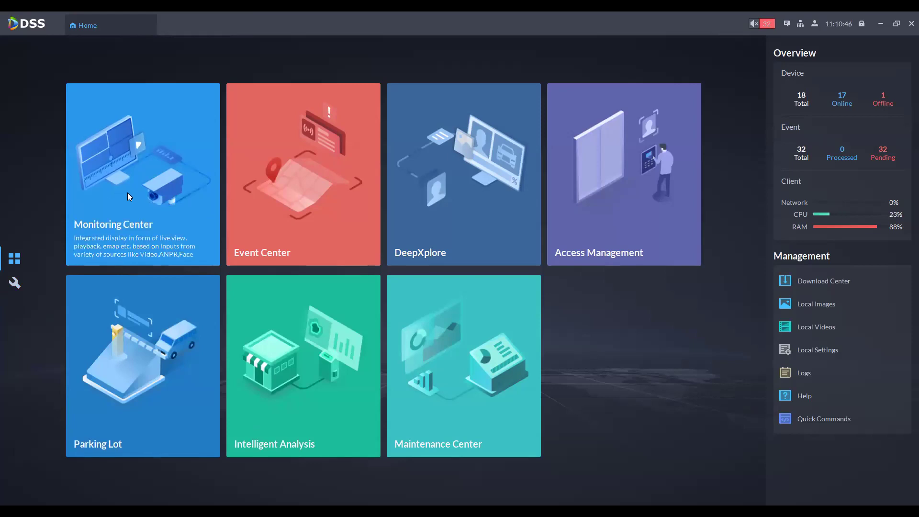
pyautogui.click(128, 193)
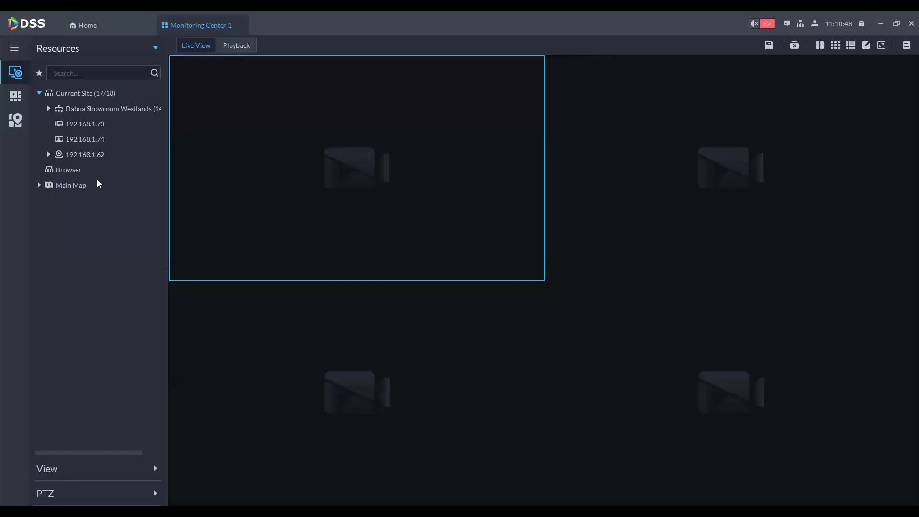
pyautogui.click(48, 108)
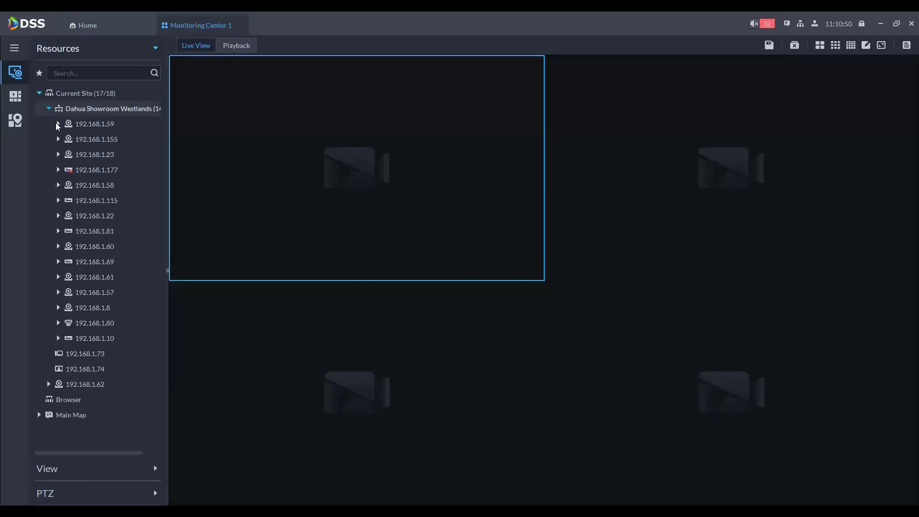
pyautogui.click(58, 123)
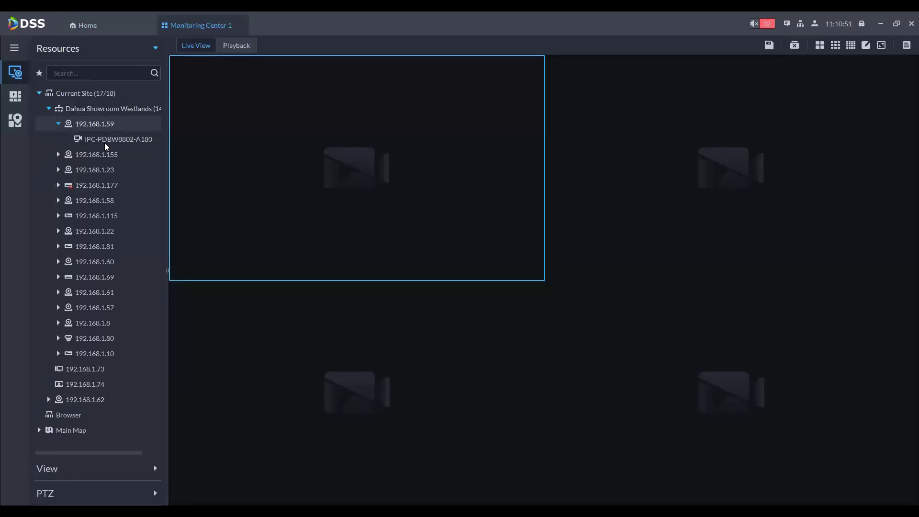
# Step: Play all Dahua Showroom Westlands cameras live in a 3x3 grid
pyautogui.click(836, 45)
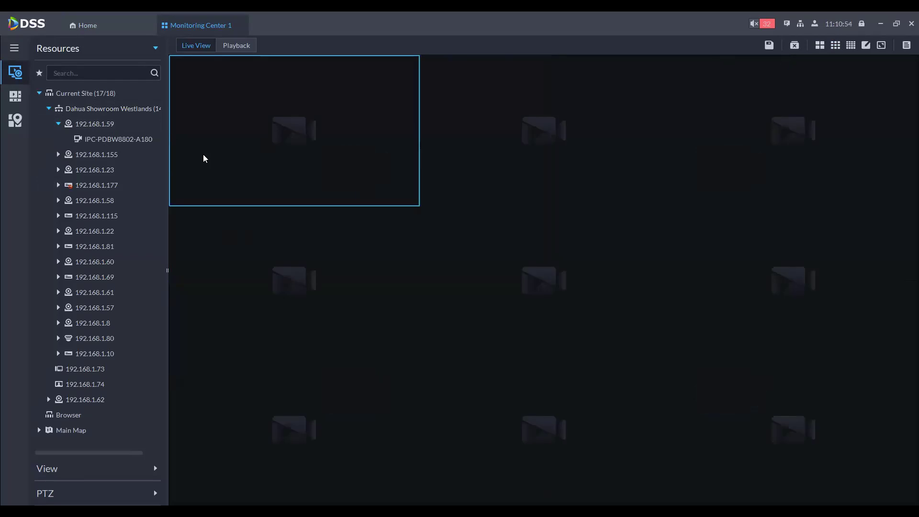
pyautogui.click(107, 139)
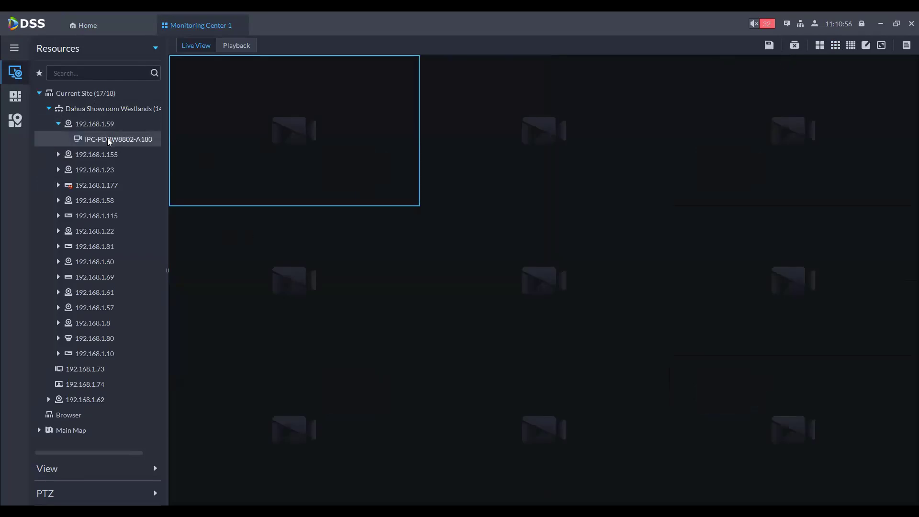
pyautogui.click(96, 113)
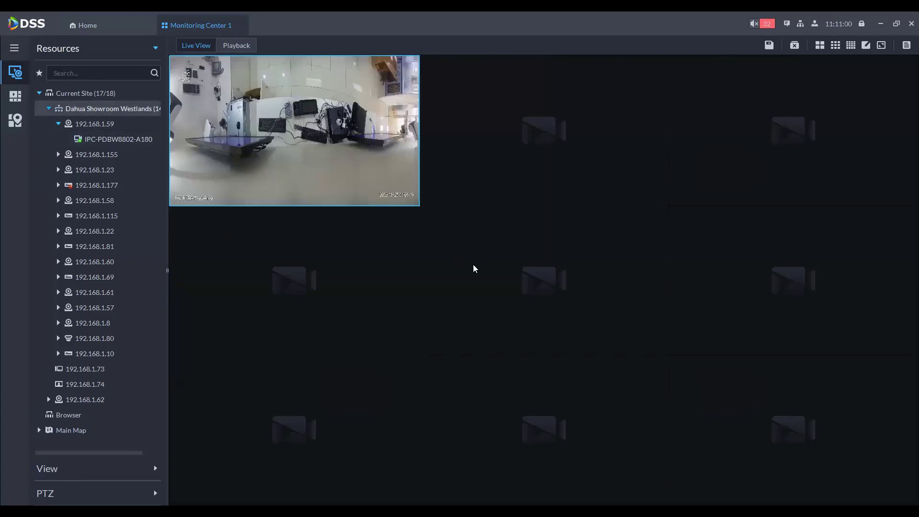
pyautogui.moveTo(473, 252); pyautogui.dragTo(472, 251)
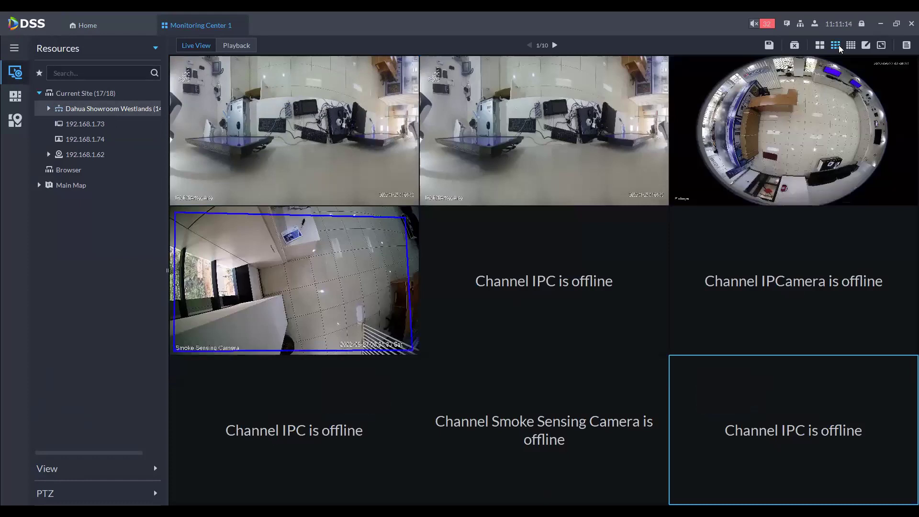
# Step: Page through the camera channels in 3x3 and 4x4 layouts, then switch live view to 2x2
pyautogui.click(839, 45)
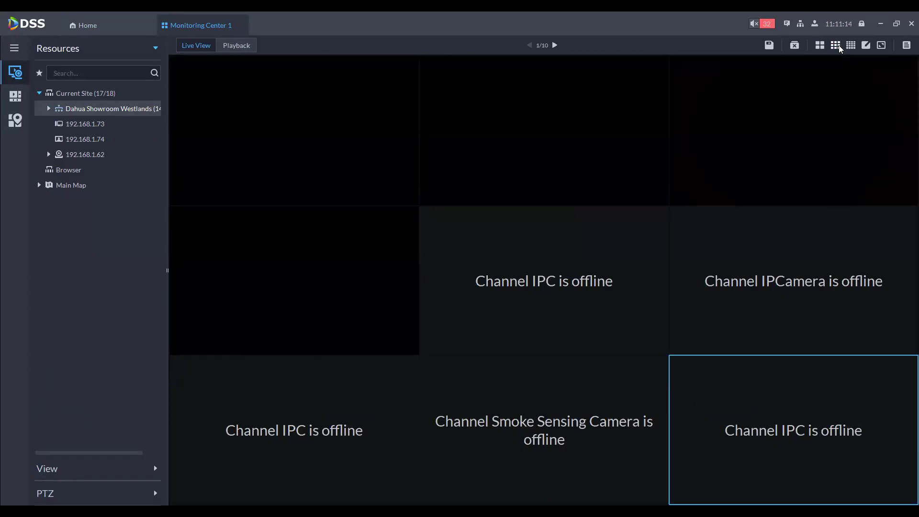
pyautogui.click(557, 45)
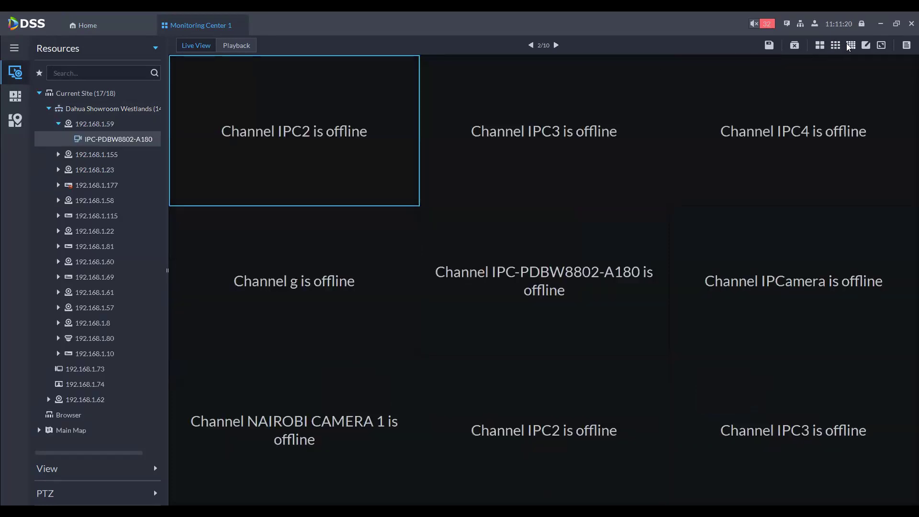
pyautogui.click(851, 45)
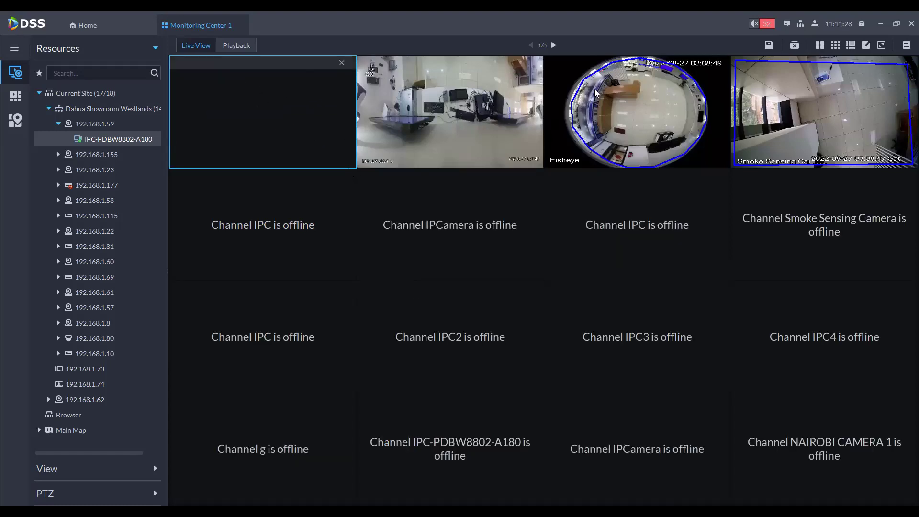
pyautogui.click(554, 45)
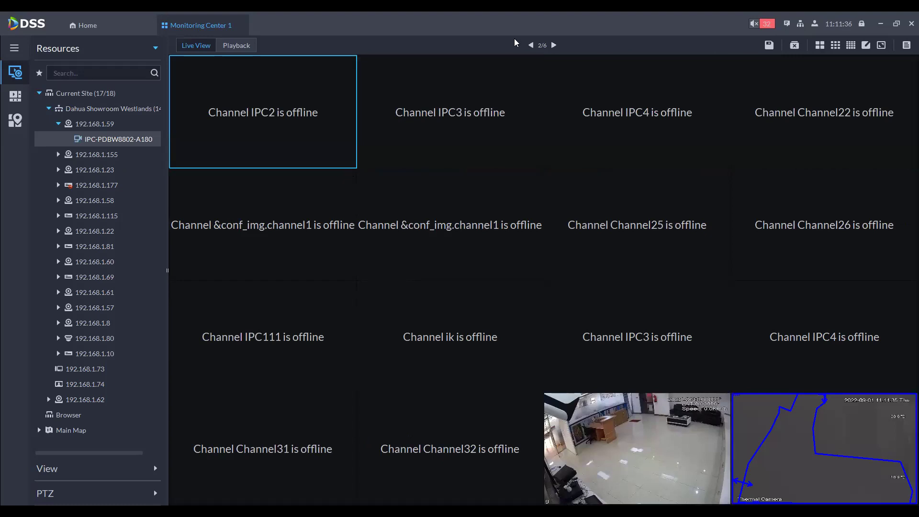
pyautogui.click(530, 45)
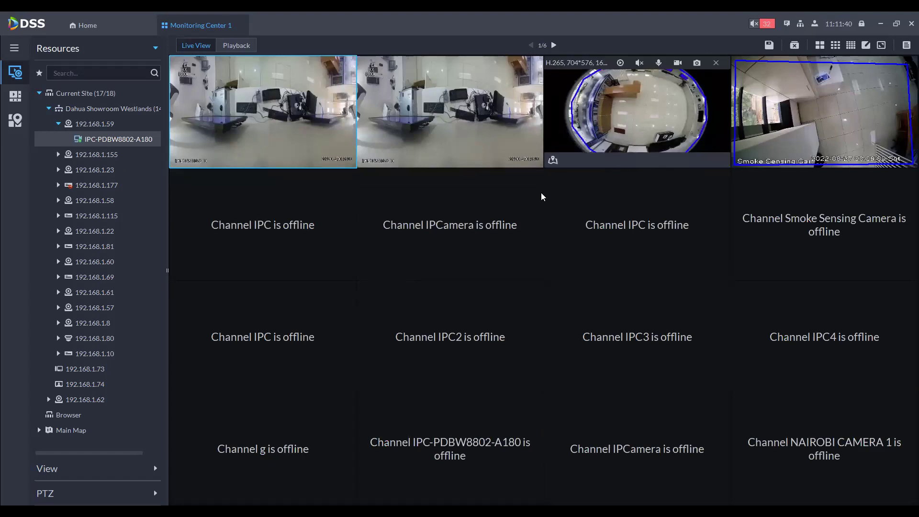
pyautogui.click(821, 46)
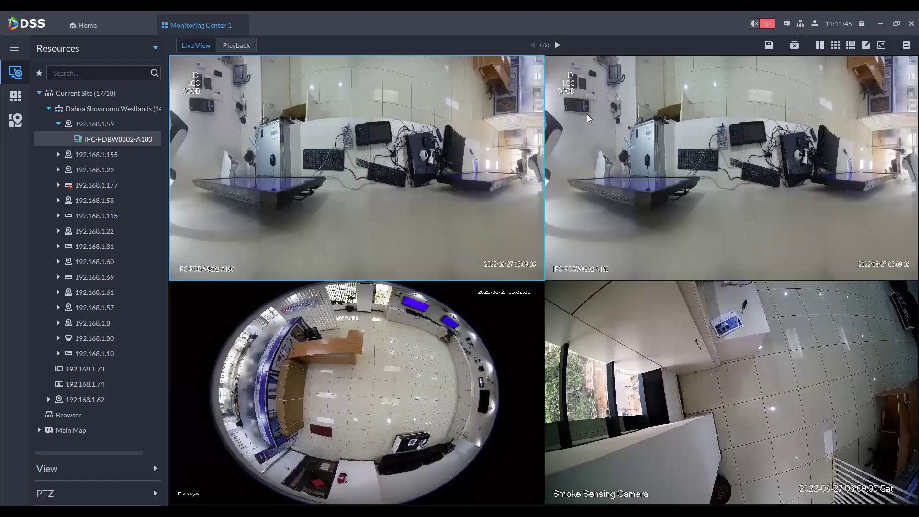
# Step: Expand Main Map in the resource tree and select the top-left camera pane
pyautogui.moveTo(269, 97)
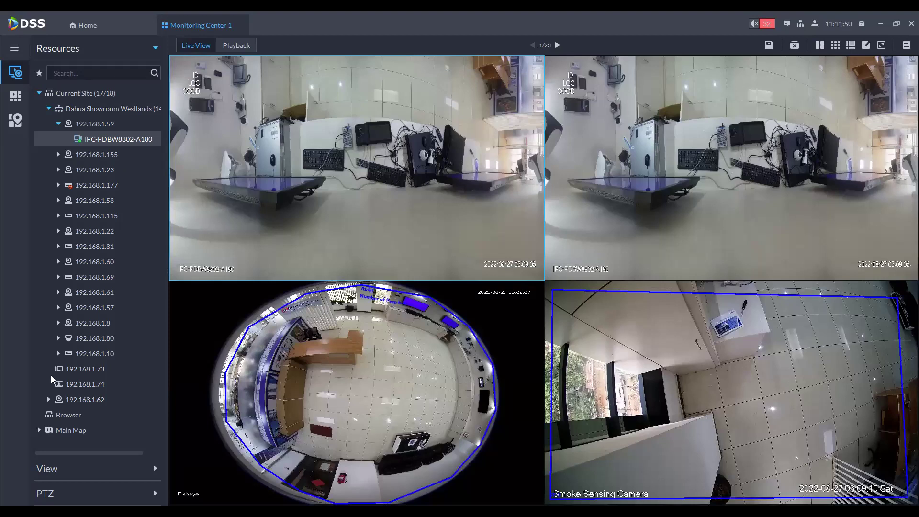
pyautogui.click(40, 430)
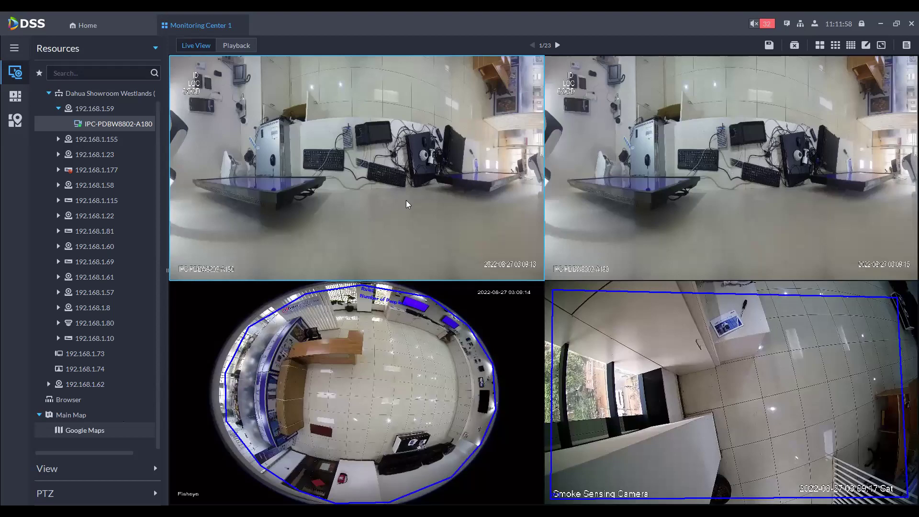
pyautogui.click(305, 146)
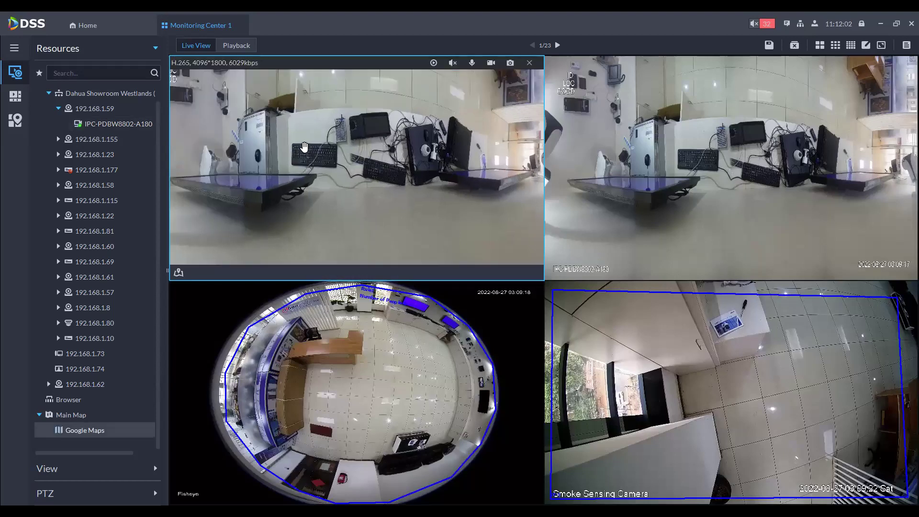
# Step: Switch to Playback, scrub the timeline to later times, and check the date picker without changing it
pyautogui.click(242, 47)
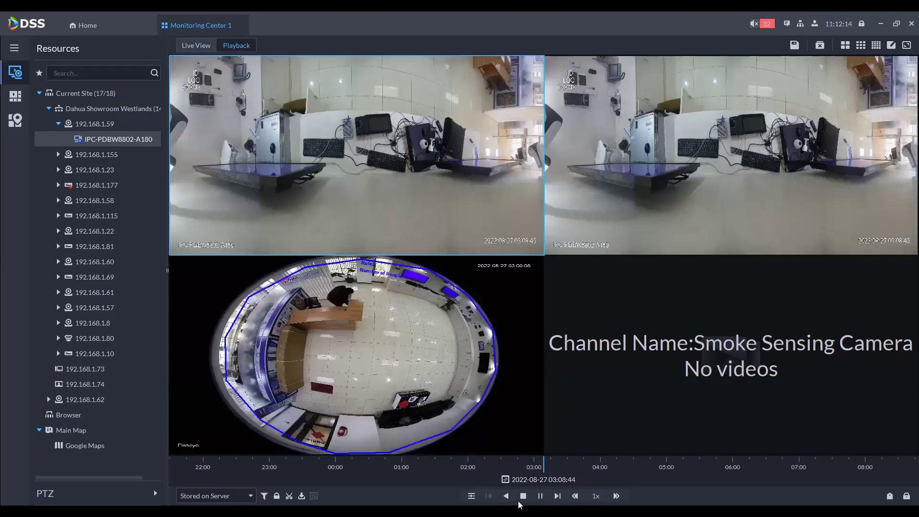
pyautogui.moveTo(600, 469); pyautogui.dragTo(512, 464)
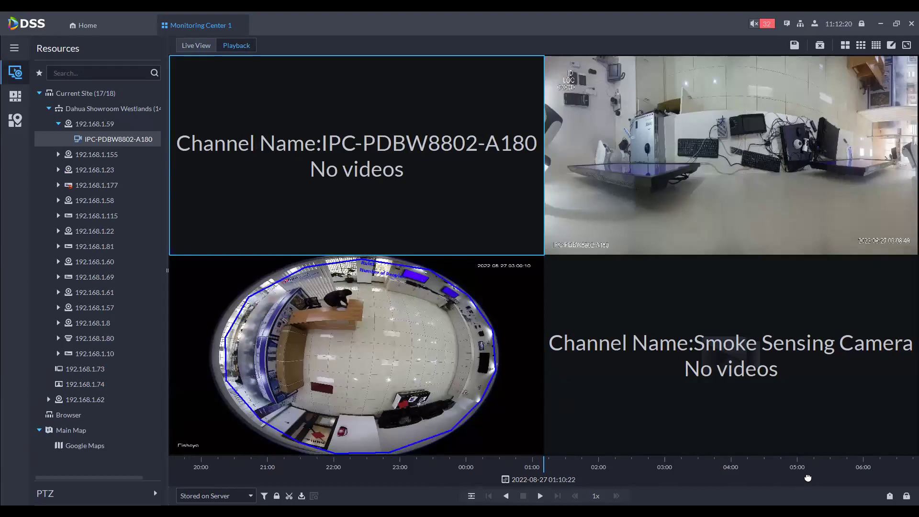
pyautogui.moveTo(774, 479); pyautogui.dragTo(341, 456)
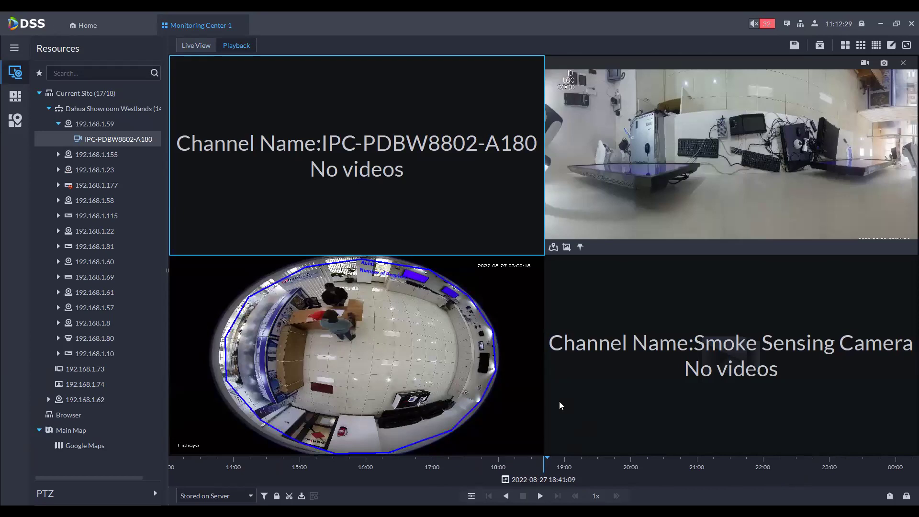
pyautogui.click(534, 480)
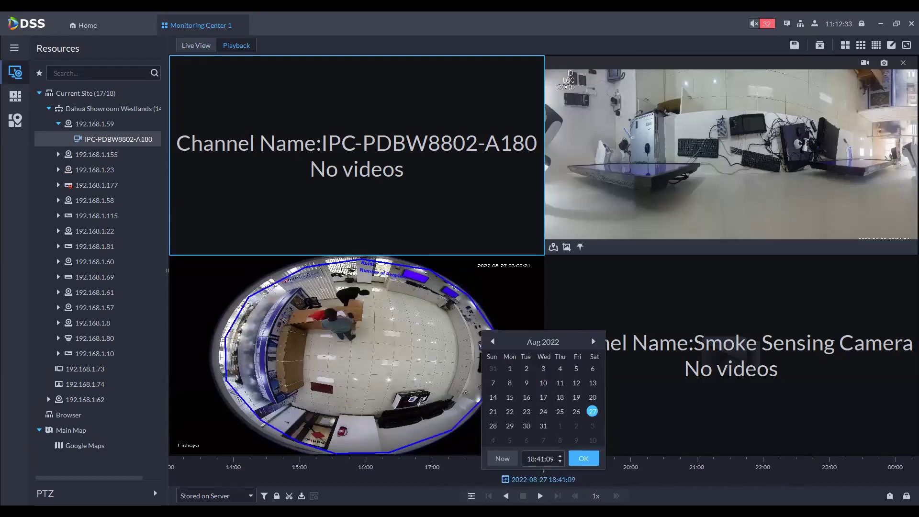
pyautogui.click(133, 383)
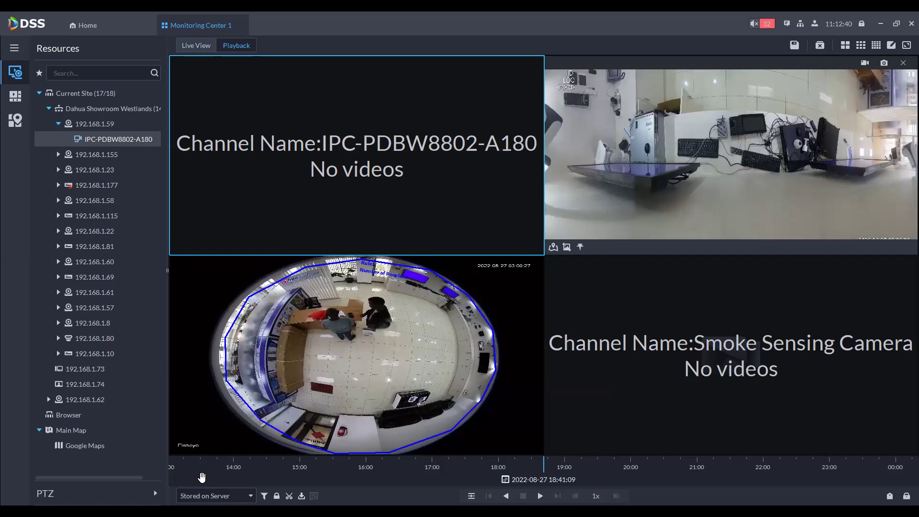
# Step: Set the recording source to Stored on Device and close all playback windows
pyautogui.click(213, 496)
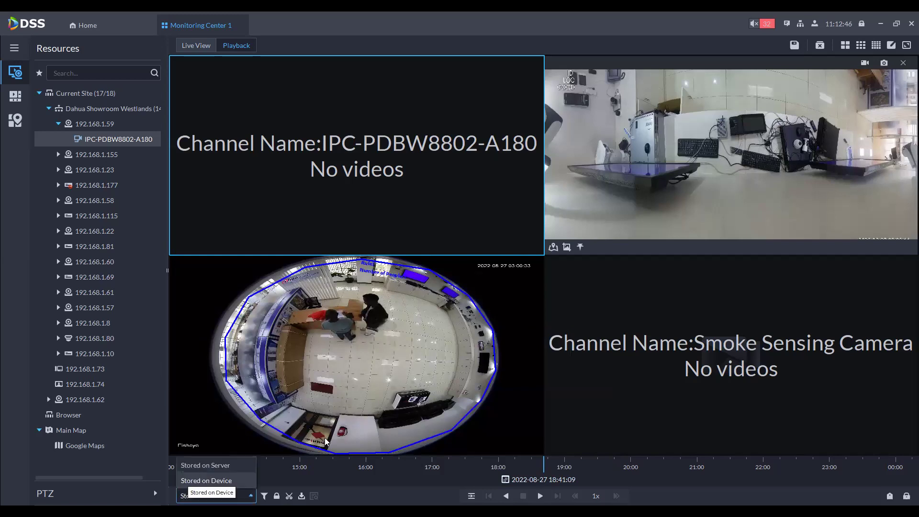
pyautogui.click(51, 397)
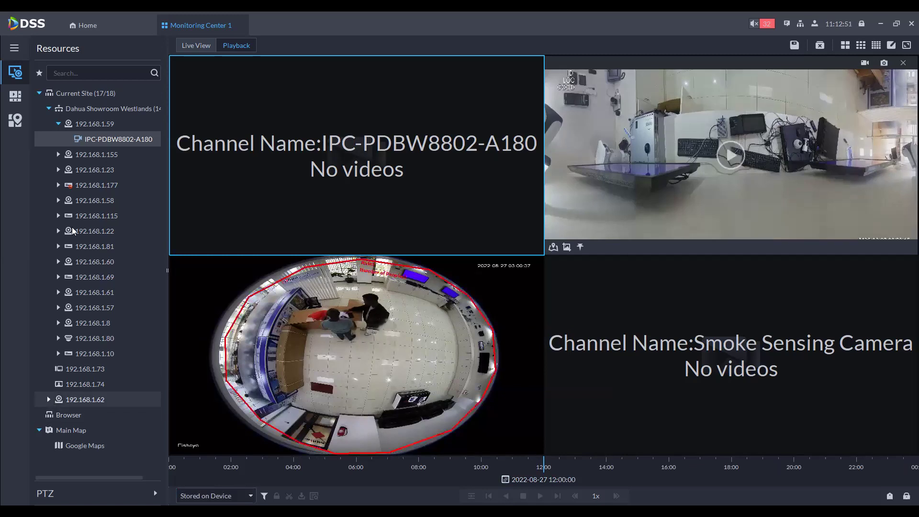
pyautogui.click(821, 45)
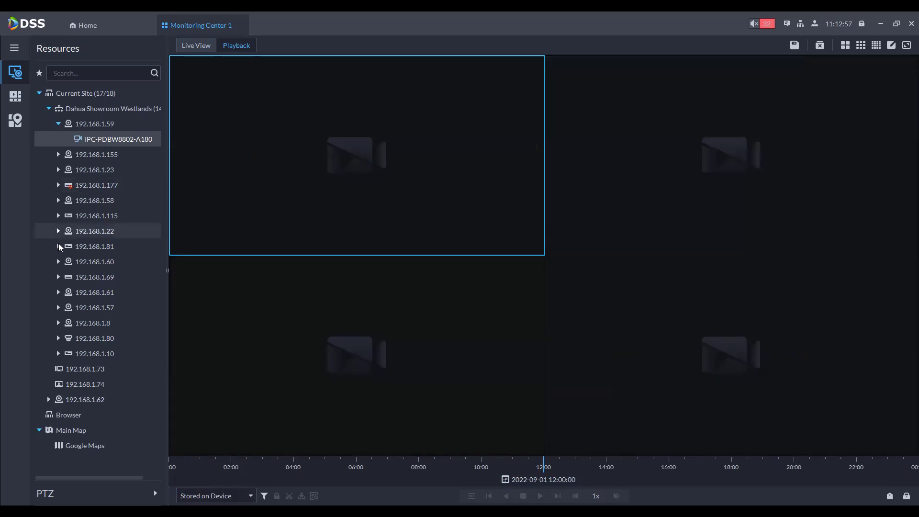
# Step: Load the 192.168.1.69 and 192.168.1.10 channels into playback and jump Smoke Sensing Camera to 02:30
pyautogui.doubleClick(75, 246)
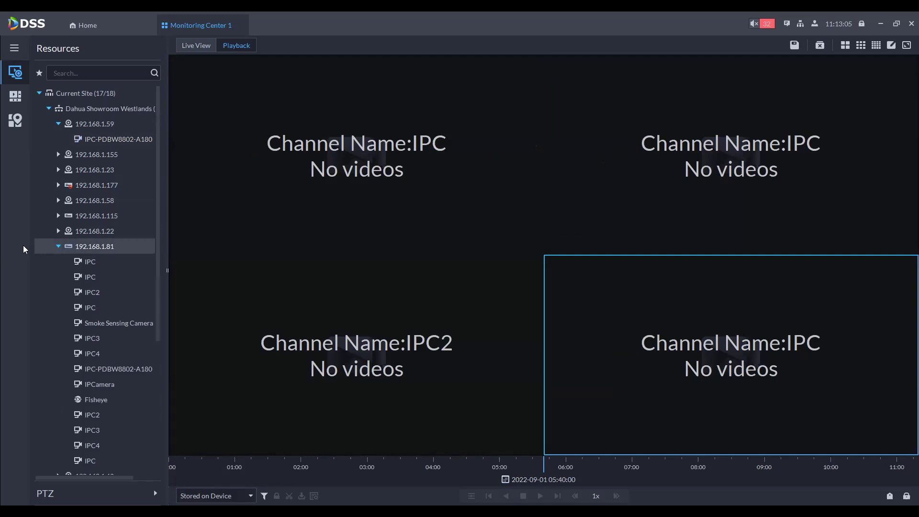
pyautogui.click(58, 246)
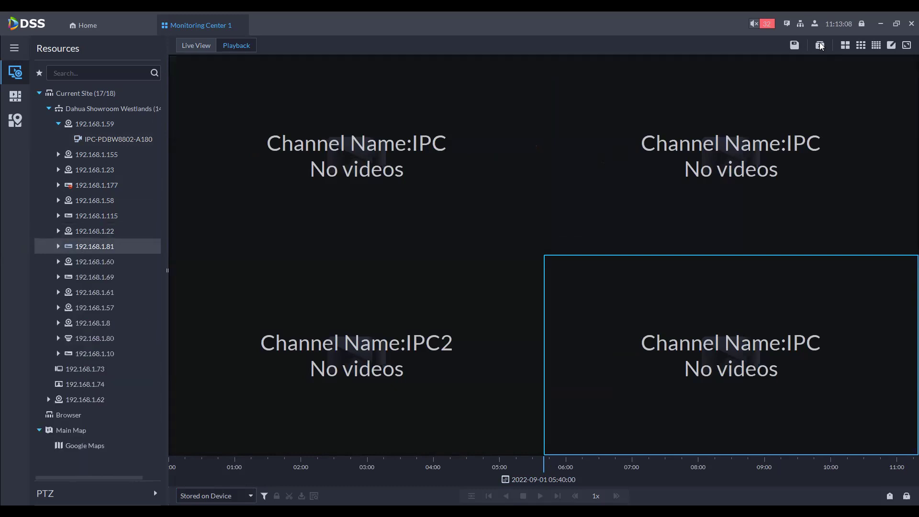
pyautogui.click(821, 45)
pyautogui.click(57, 246)
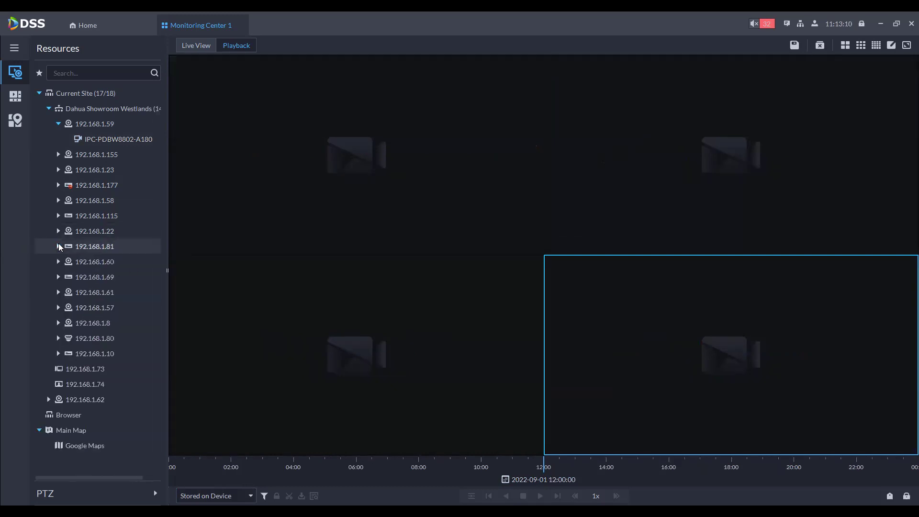
pyautogui.doubleClick(77, 278)
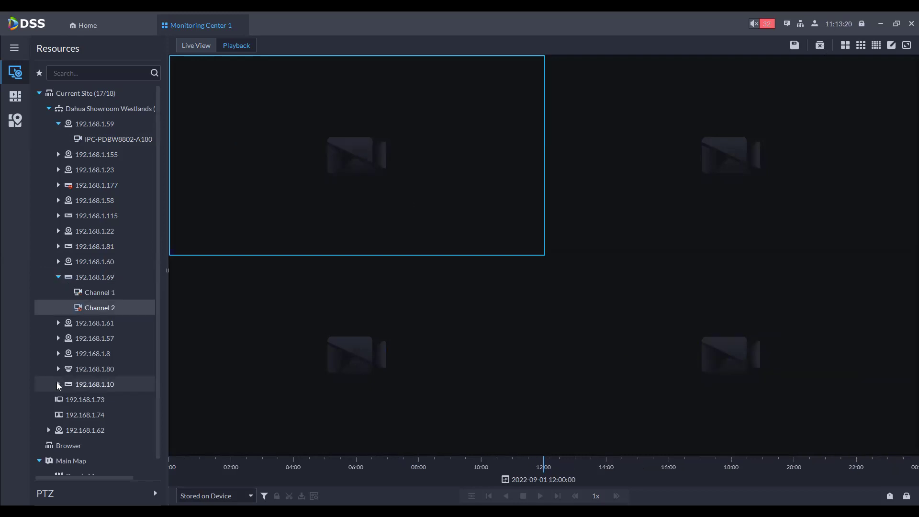
pyautogui.click(57, 384)
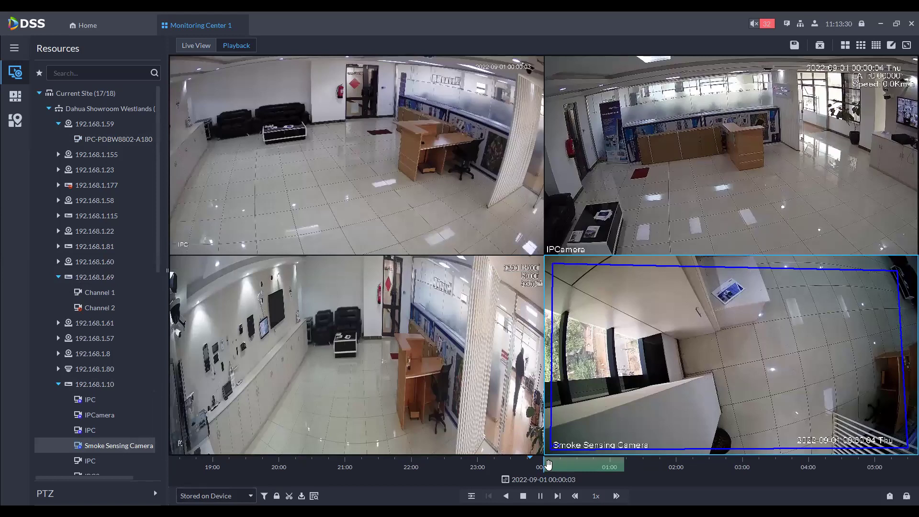
pyautogui.click(546, 462)
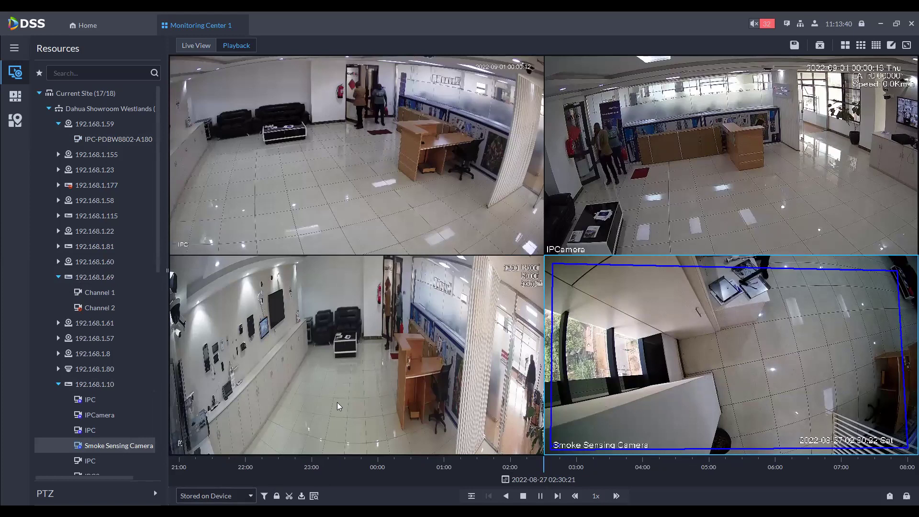
# Step: Enlarge the IPC playback to fill the view and seek it to 00:13:46
pyautogui.press('Down')
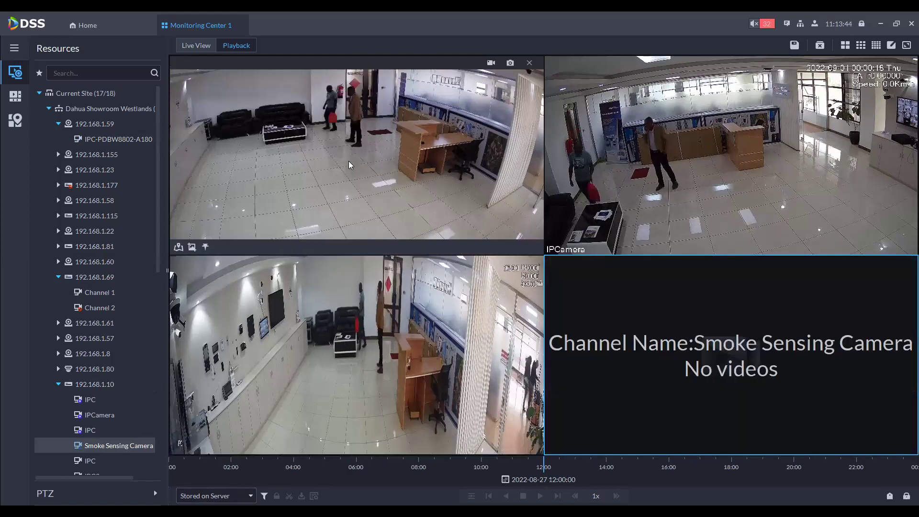
pyautogui.click(349, 160)
pyautogui.doubleClick(371, 159)
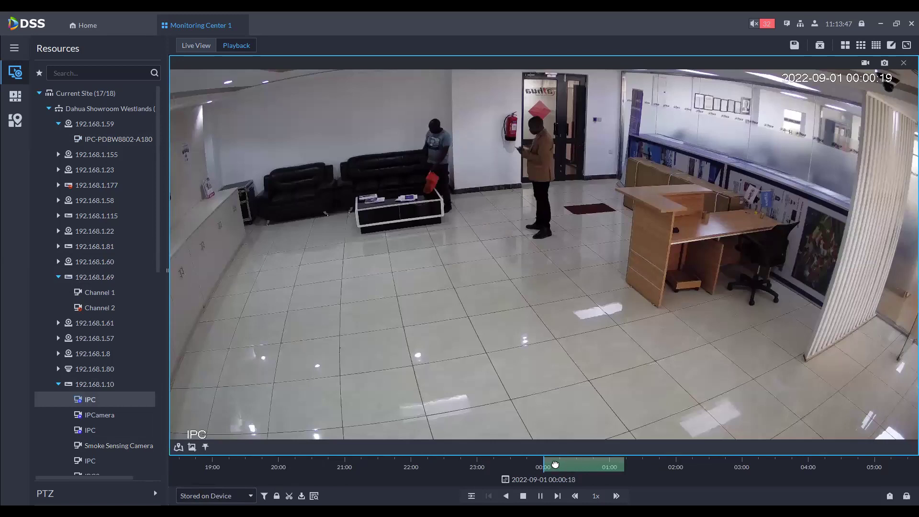
pyautogui.click(555, 464)
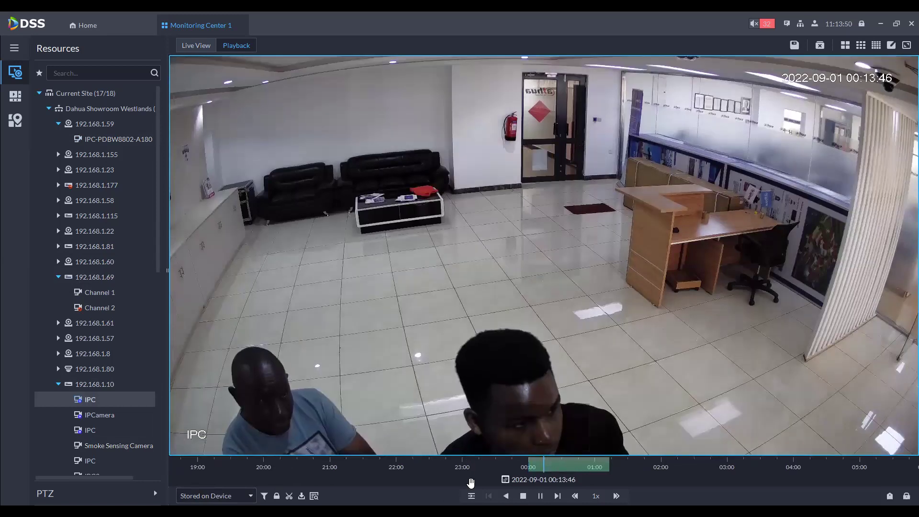
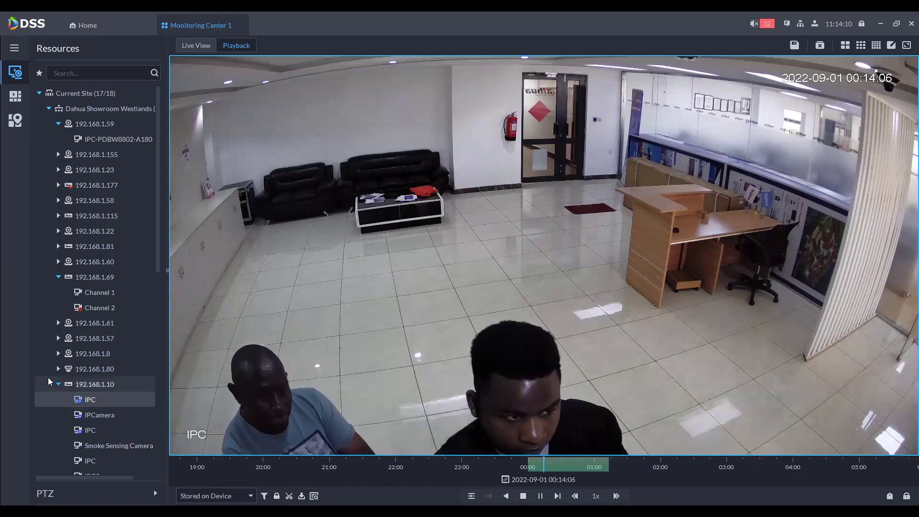
# Step: Open Live View in a 3x3 grid and load all 192.168.1.10 cameras, accepting the CPU warning
pyautogui.click(192, 48)
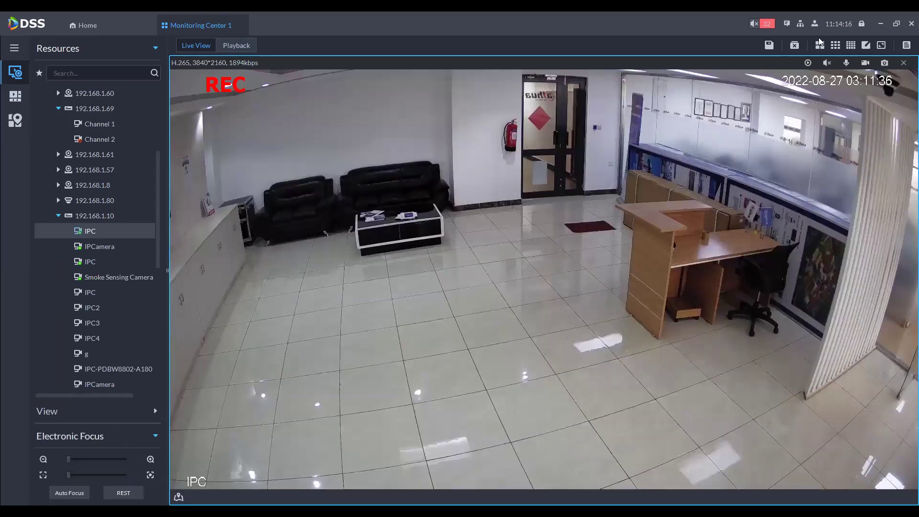
pyautogui.click(835, 46)
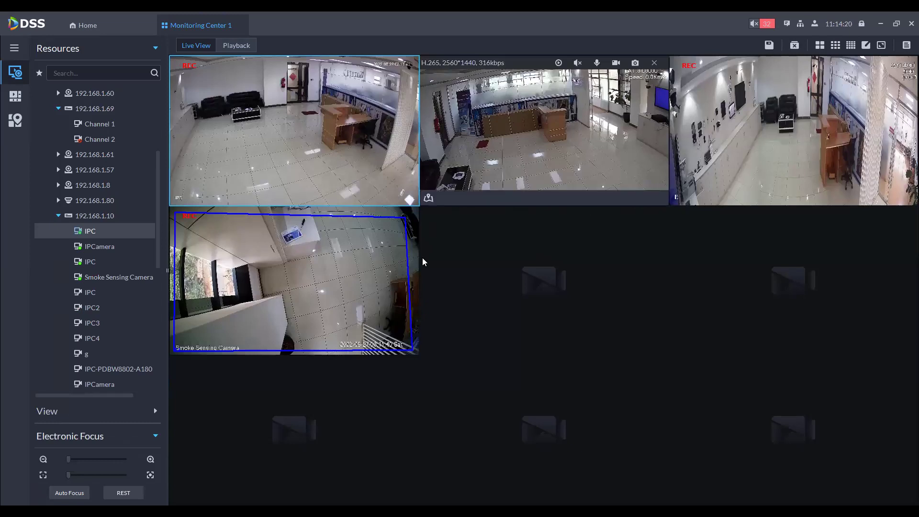
pyautogui.doubleClick(87, 216)
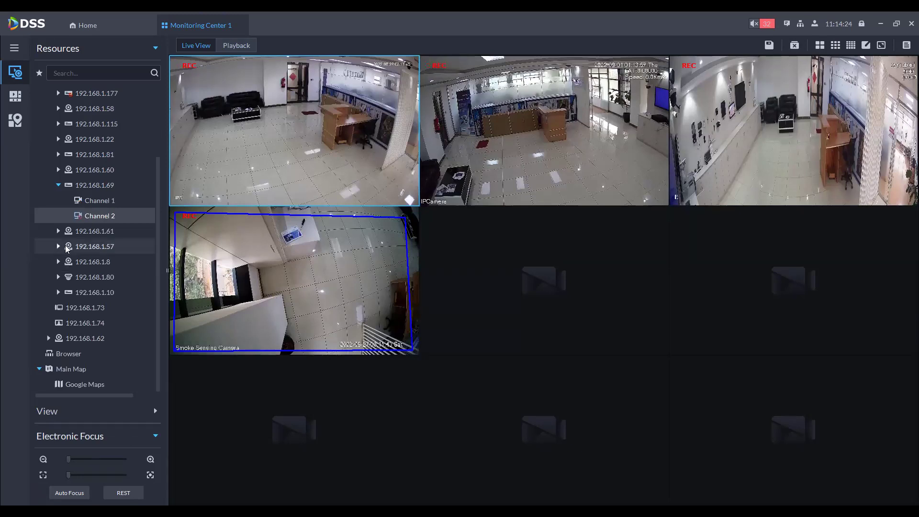
pyautogui.click(58, 289)
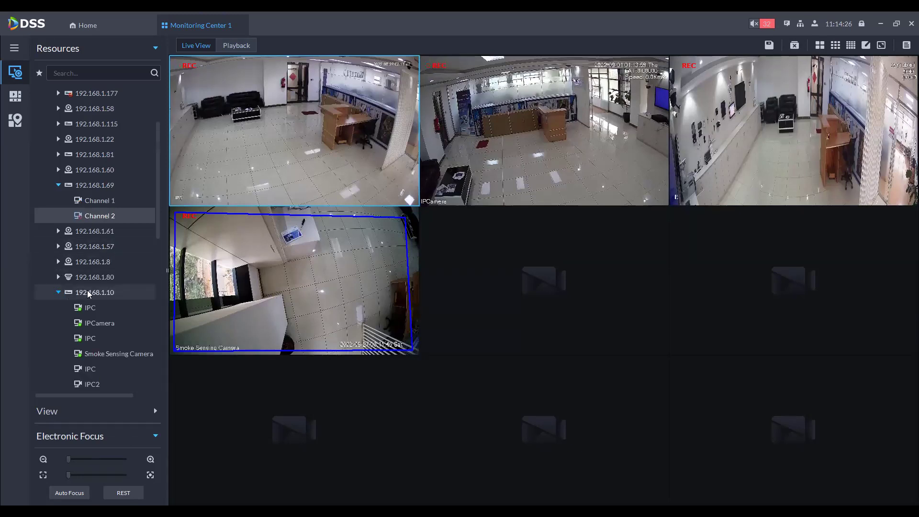
pyautogui.doubleClick(87, 290)
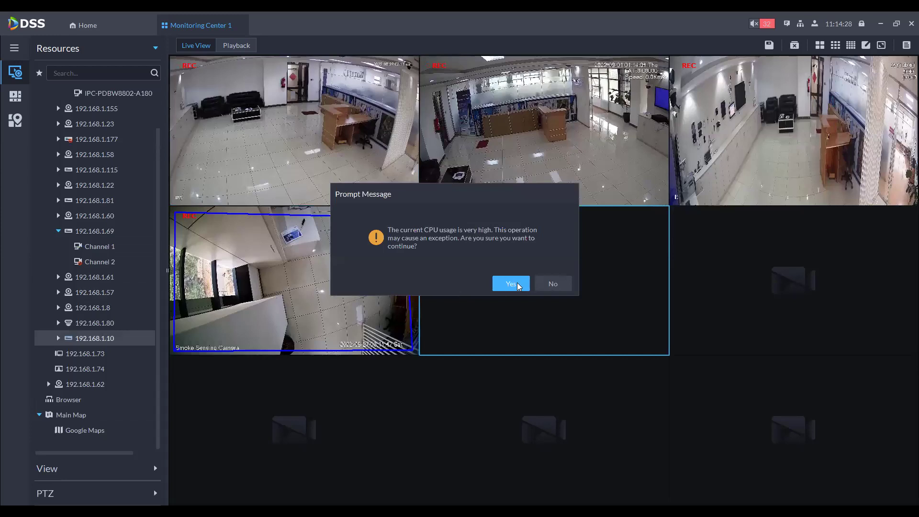
pyautogui.click(515, 284)
pyautogui.moveTo(361, 321)
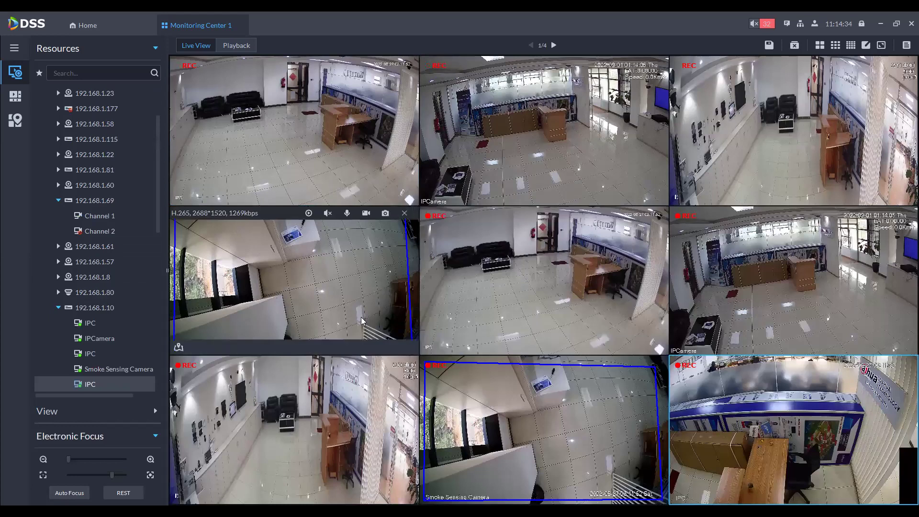
pyautogui.click(62, 411)
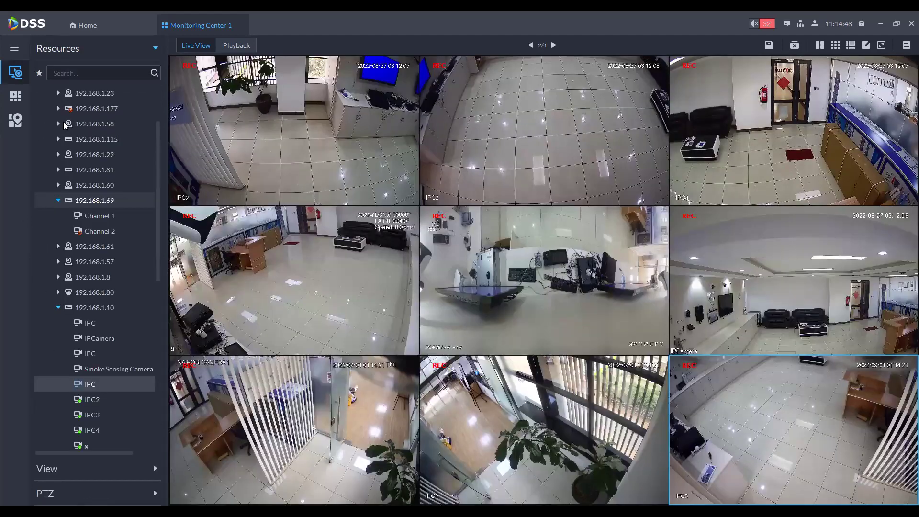
# Step: Run a 10-second camera tour of 192.168.1.10 in full screen, then exit full screen
pyautogui.scroll(2, 65, 125)
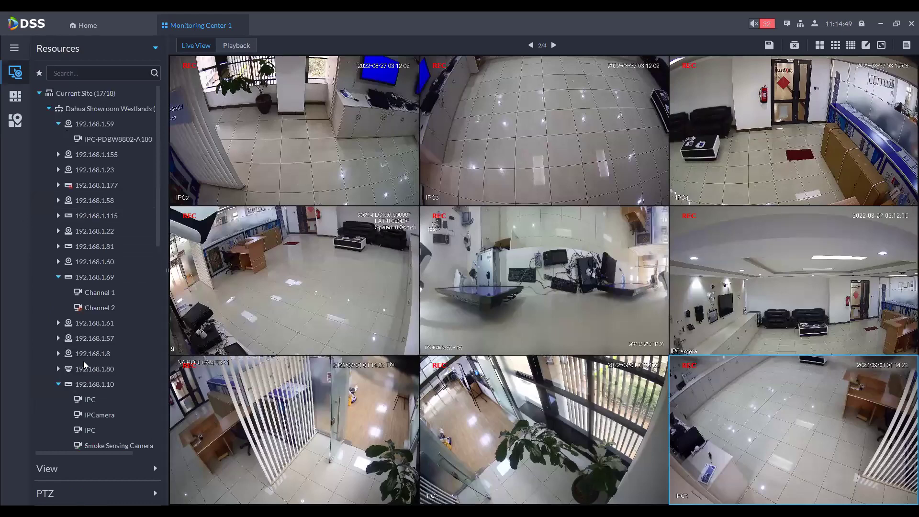
pyautogui.rightClick(93, 387)
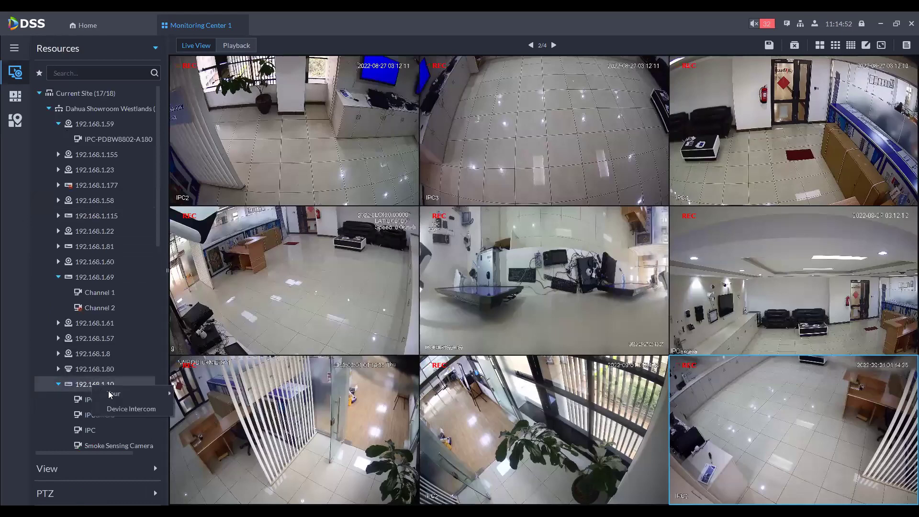
pyautogui.moveTo(128, 392)
pyautogui.click(193, 396)
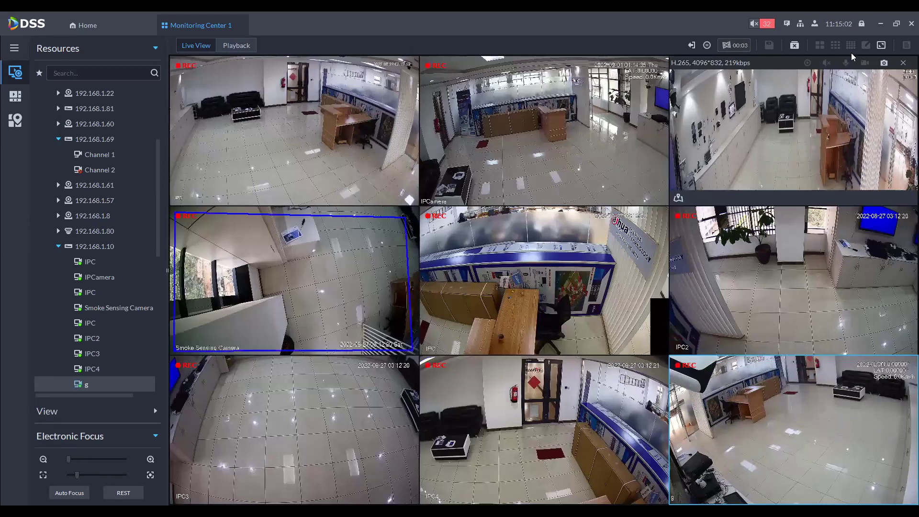
pyautogui.click(883, 45)
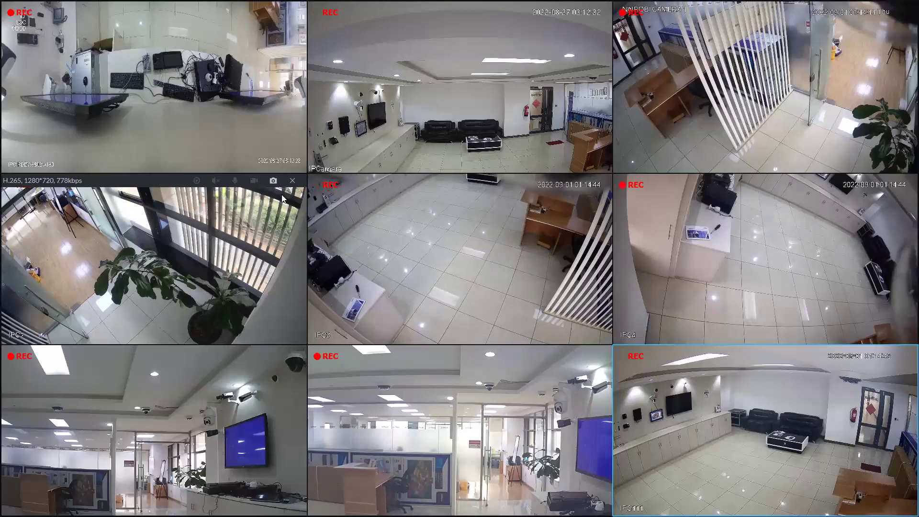
pyautogui.press('Escape')
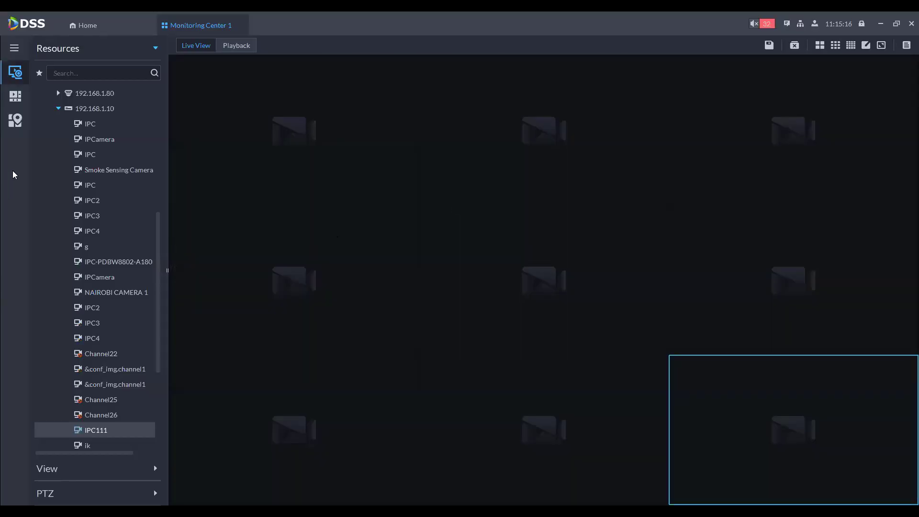
# Step: Expand the PTZ controls, then switch to the map module
pyautogui.click(64, 491)
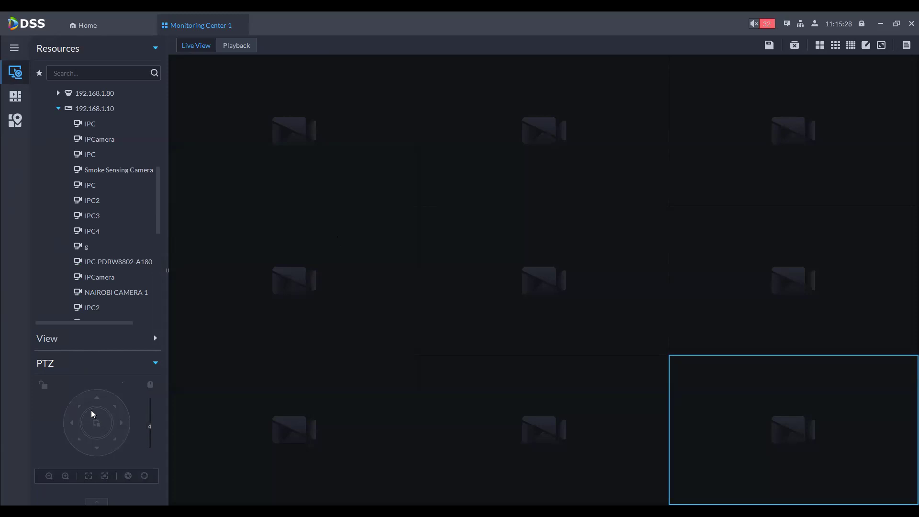
pyautogui.click(15, 97)
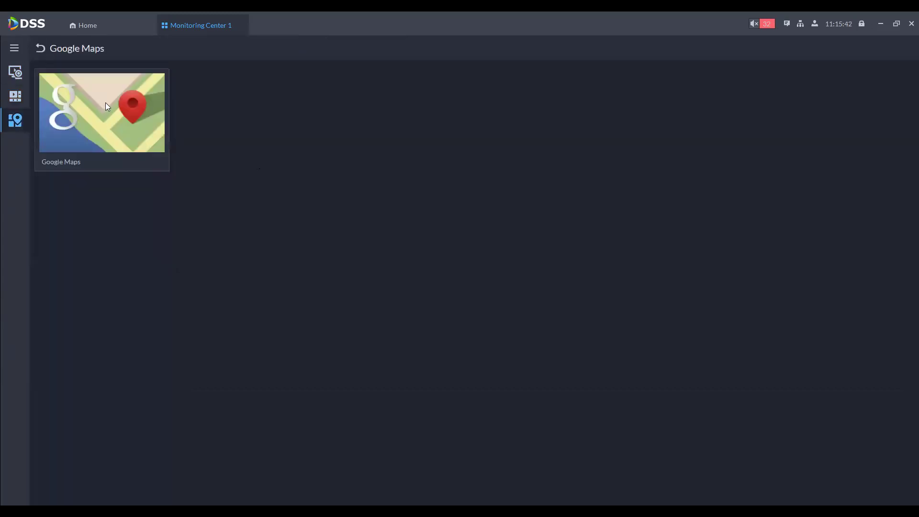
# Step: Load the Google map, zoom to Hangzhou's Binjiang streets, and close Monitoring Center 1
pyautogui.click(109, 105)
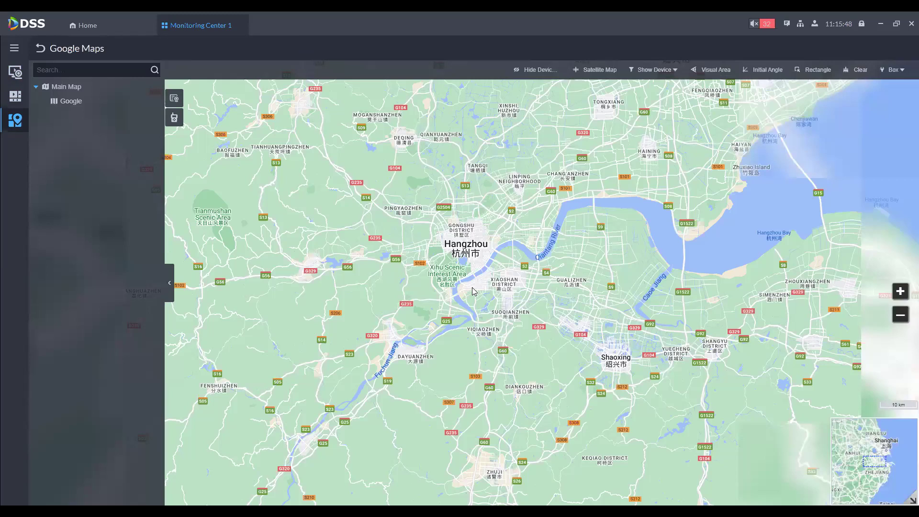
pyautogui.scroll(1, 474, 290)
pyautogui.scroll(1, 463, 283)
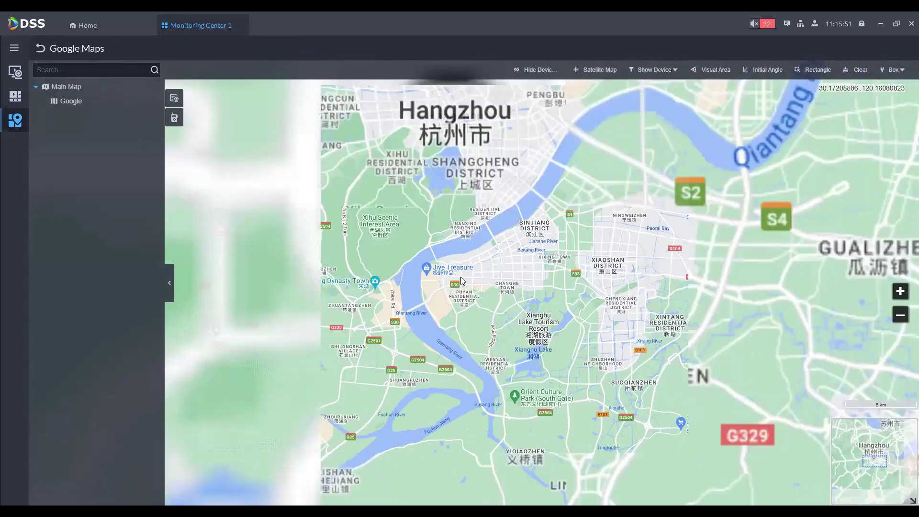
pyautogui.scroll(2, 462, 281)
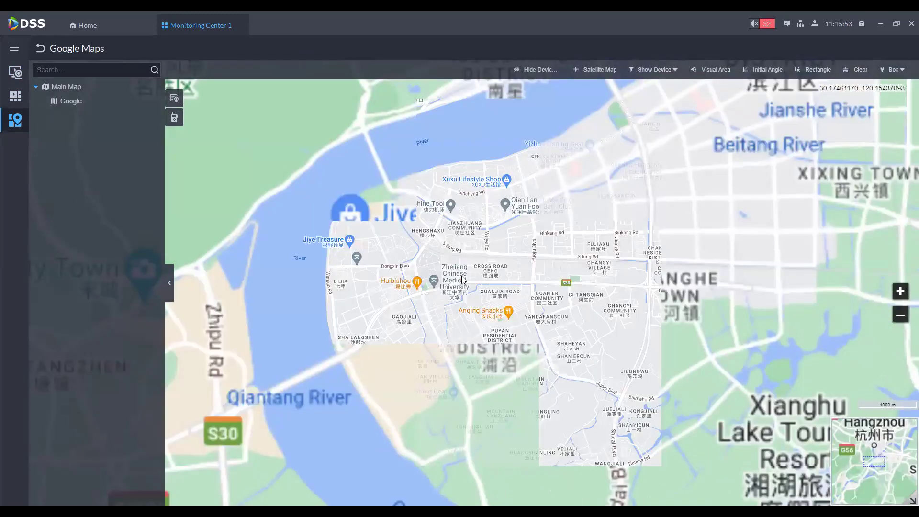
pyautogui.scroll(1, 462, 280)
pyautogui.scroll(2, 461, 276)
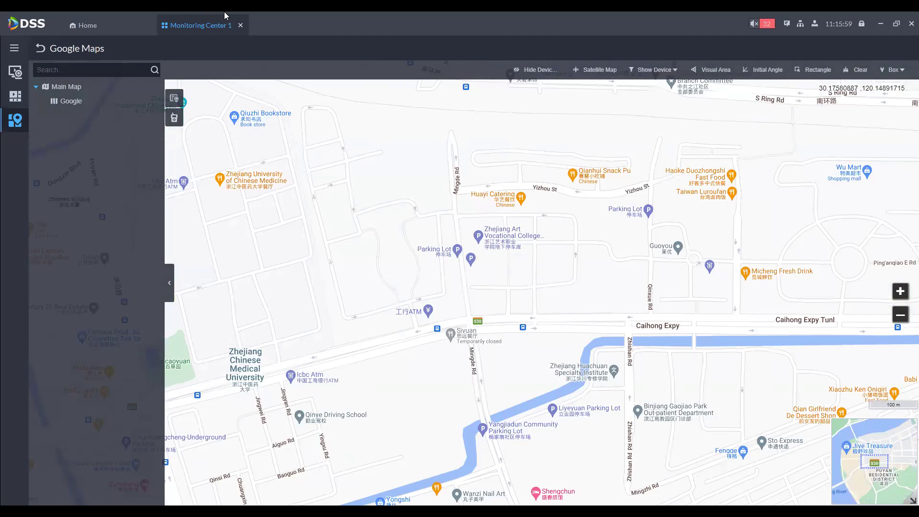
pyautogui.click(240, 25)
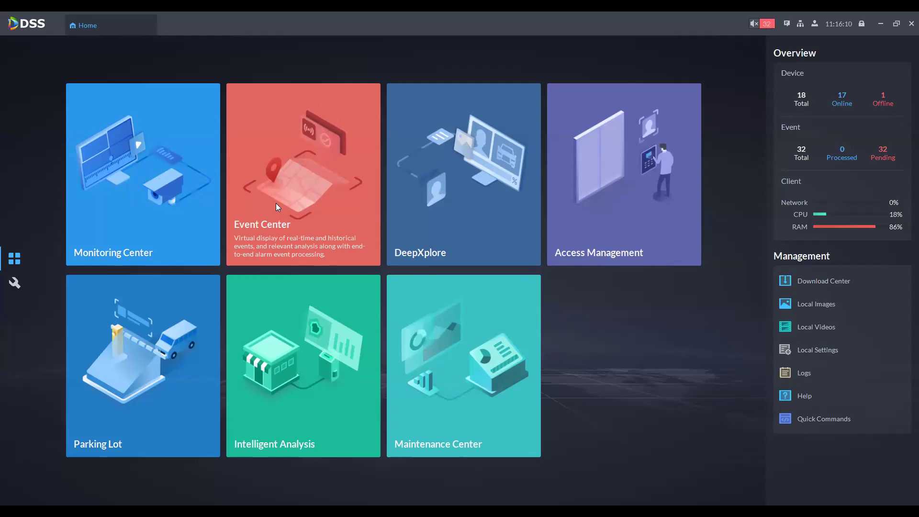
# Step: Open the Event Center and show details of the 11:02:38 motion-detection alarm
pyautogui.click(378, 239)
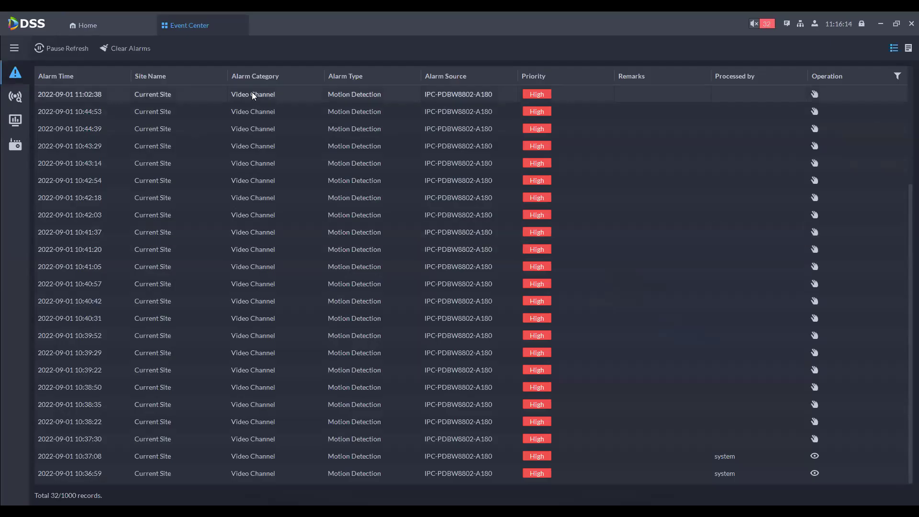
pyautogui.doubleClick(252, 94)
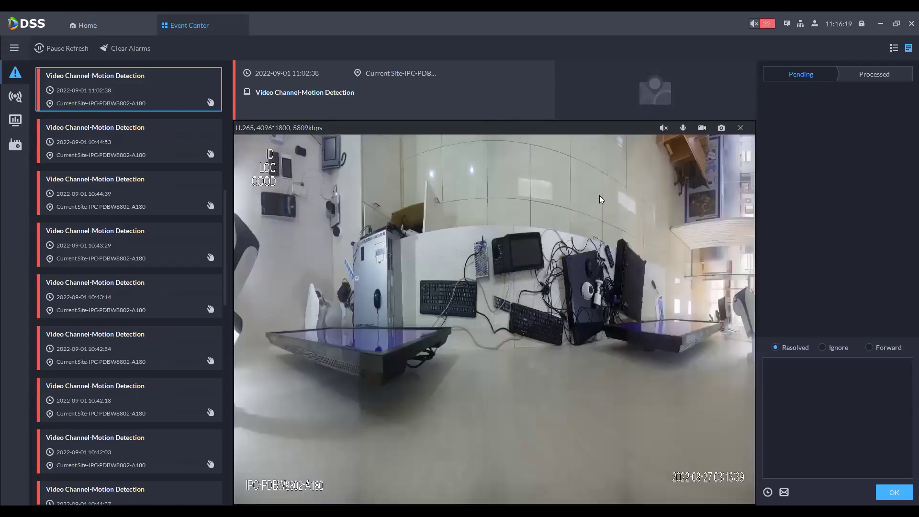
# Step: Record the alarm video locally and forward the alarm to a selected user
pyautogui.click(704, 132)
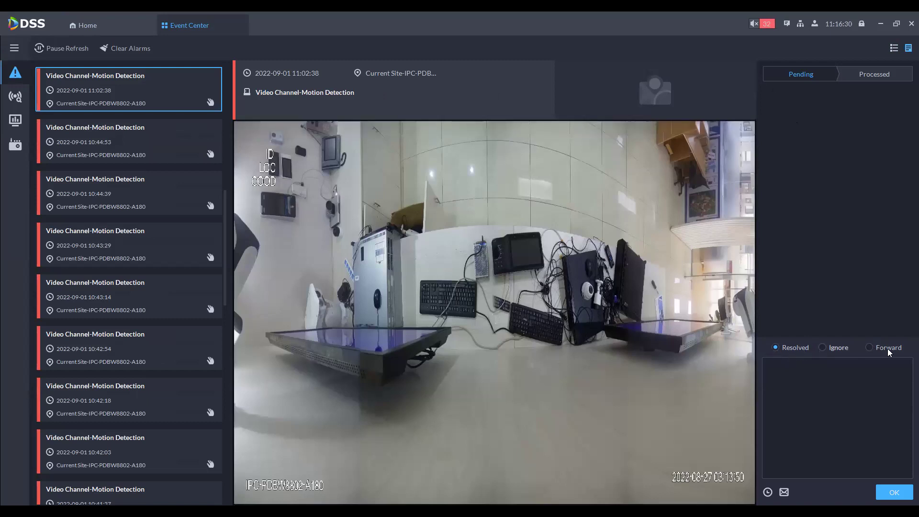
pyautogui.click(870, 348)
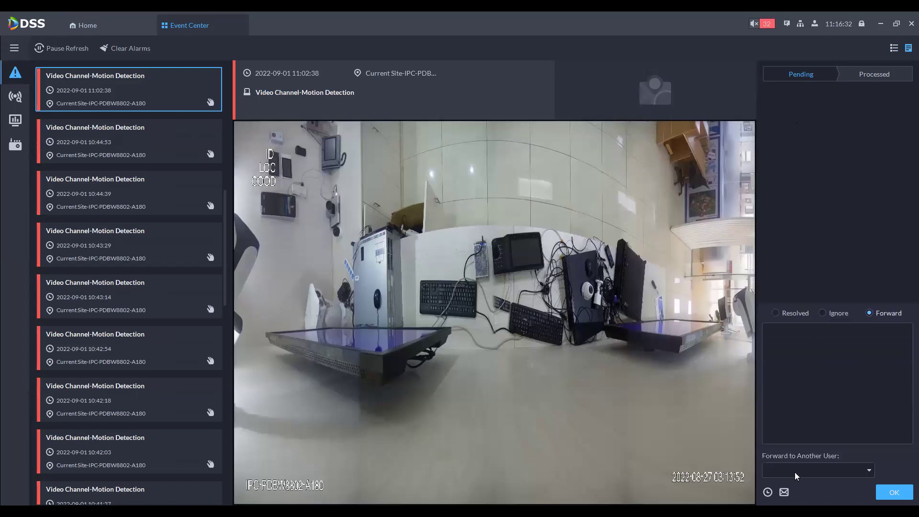
pyautogui.click(803, 472)
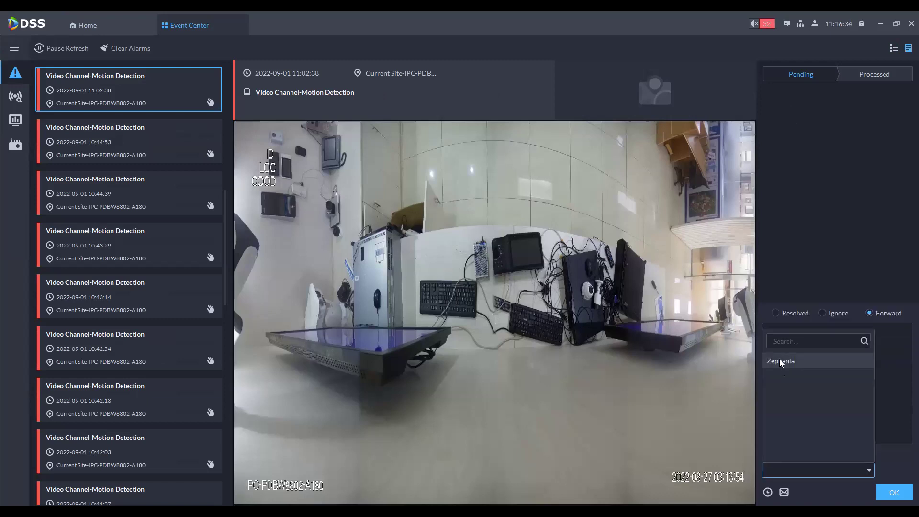
pyautogui.click(903, 499)
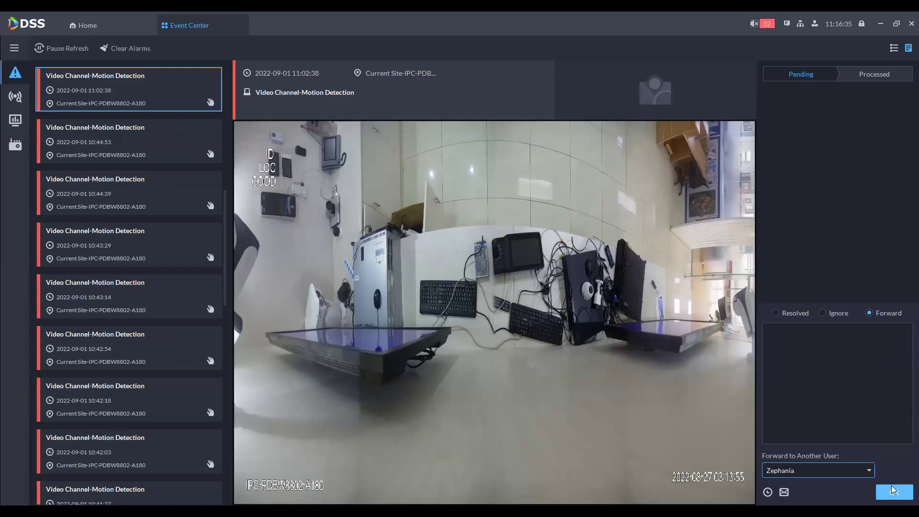
pyautogui.click(893, 492)
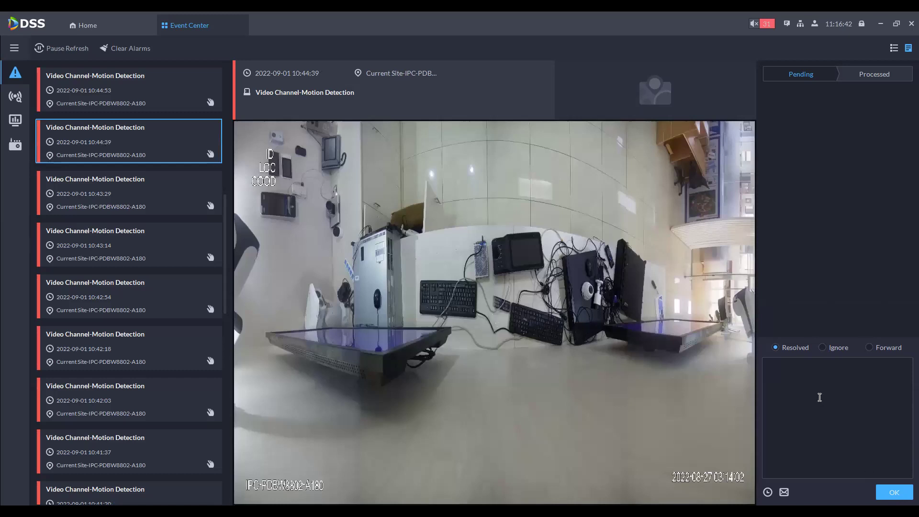
# Step: Resolve the alarm with the comment 'COMMENT' and open the alarm search list
pyautogui.click(820, 397)
pyautogui.write('GNLE')
pyautogui.press('BackSpace')
pyautogui.press('BackSpace')
pyautogui.press('BackSpace')
pyautogui.press('BackSpace')
pyautogui.write('COMMENT')
pyautogui.click(894, 492)
pyautogui.scroll(-5, 148, 277)
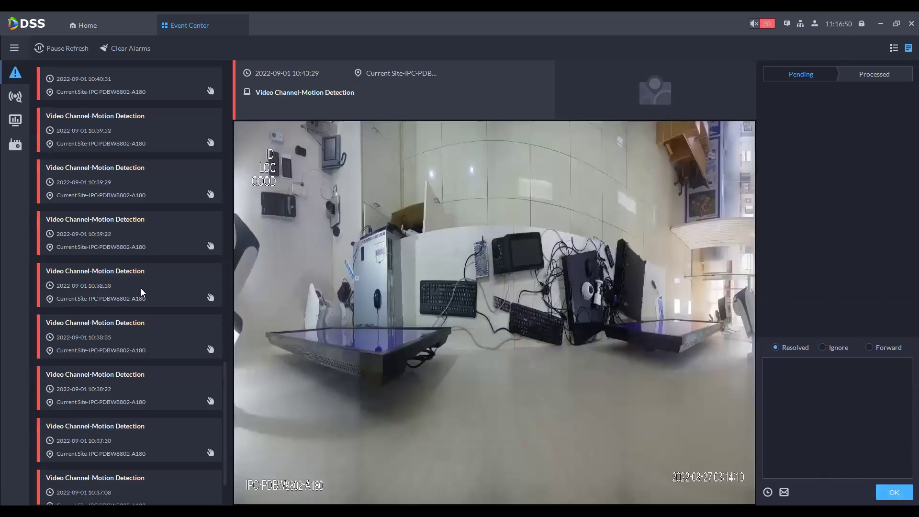
pyautogui.scroll(-1, 148, 320)
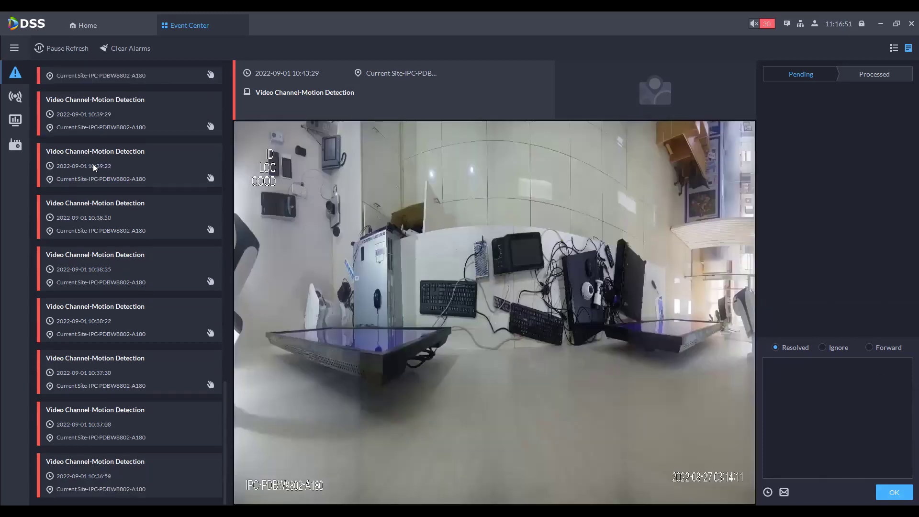
pyautogui.click(17, 98)
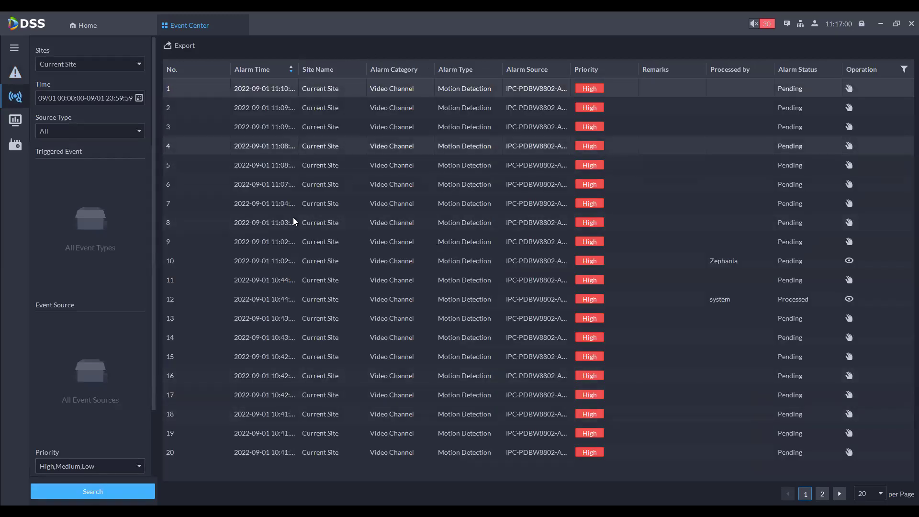
# Step: Review real-time alarm statistics and alarm controllers, then close the Event Center
pyautogui.click(14, 122)
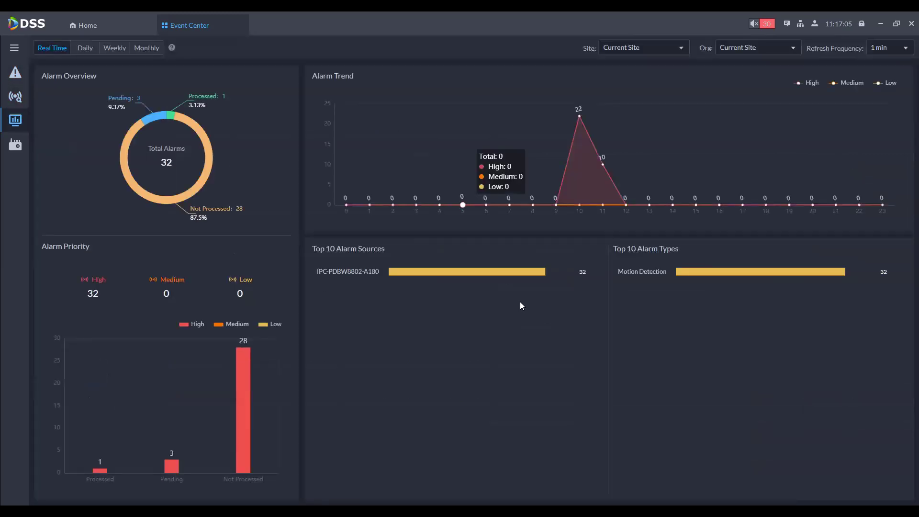
pyautogui.click(14, 149)
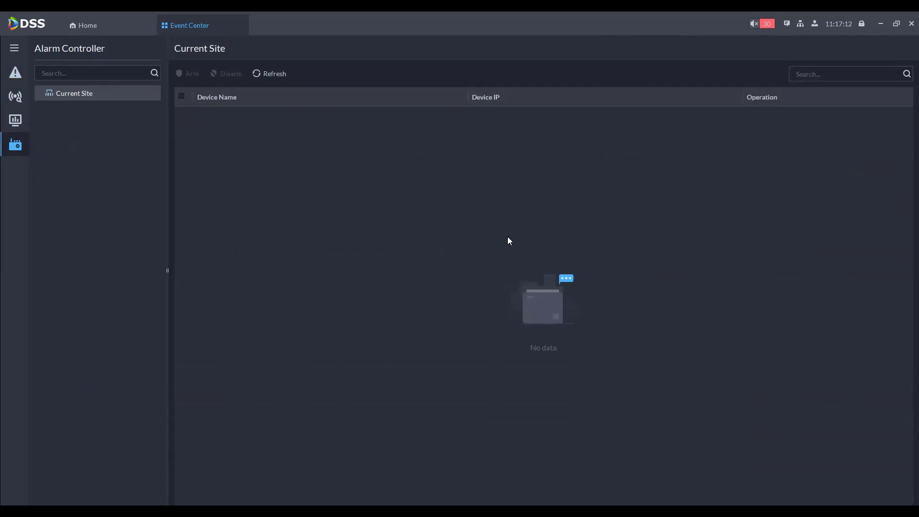
pyautogui.middleClick(207, 28)
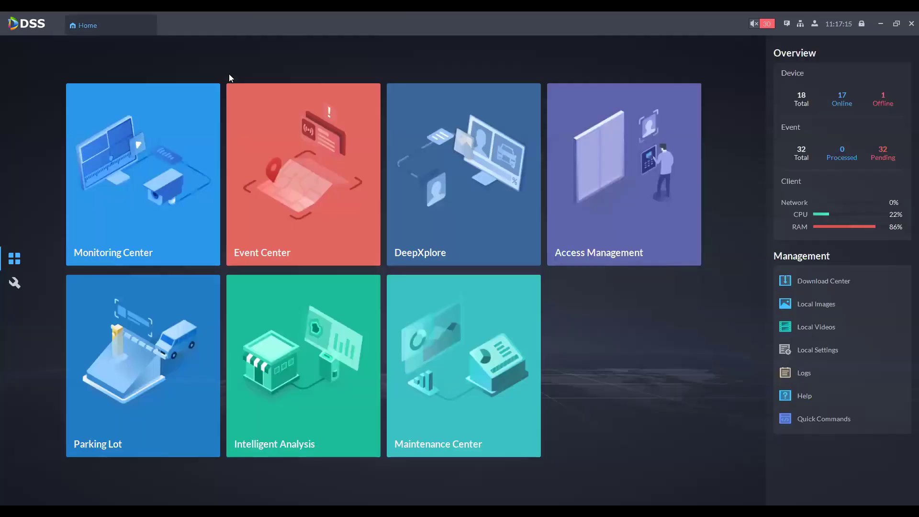
# Step: In DeepXplore, browse the Person, Vehicle and Plate No. search options, then open case records
pyautogui.click(491, 164)
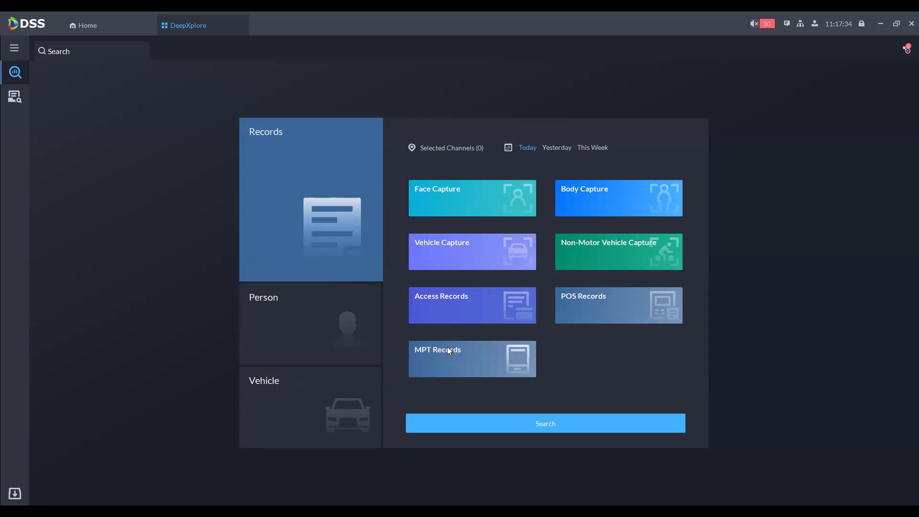
pyautogui.click(352, 325)
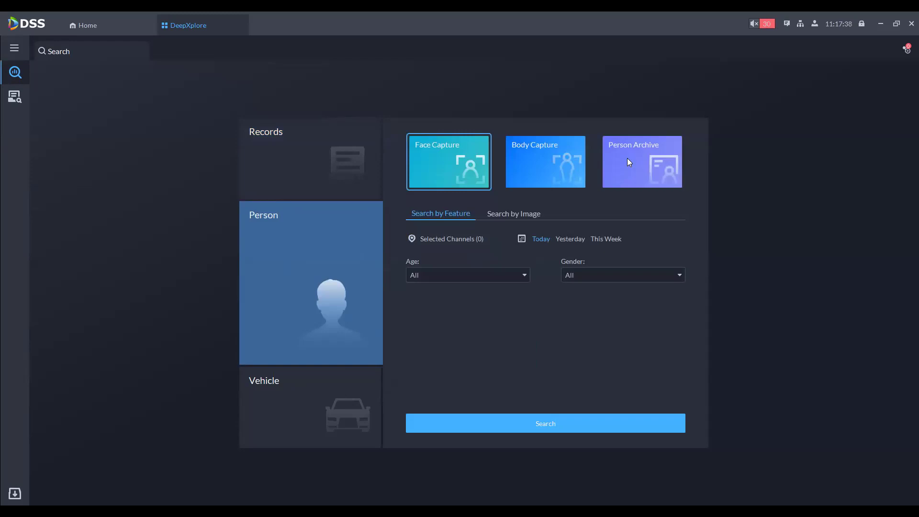
pyautogui.click(313, 399)
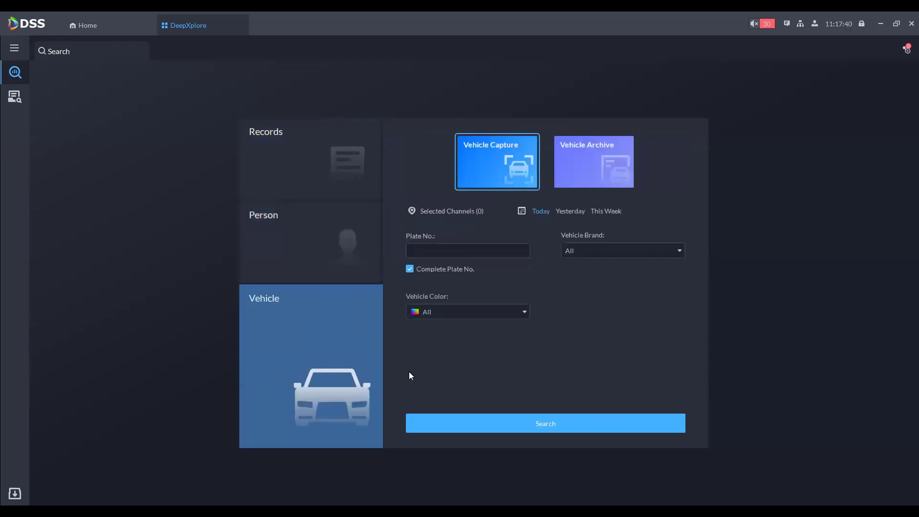
pyautogui.click(451, 252)
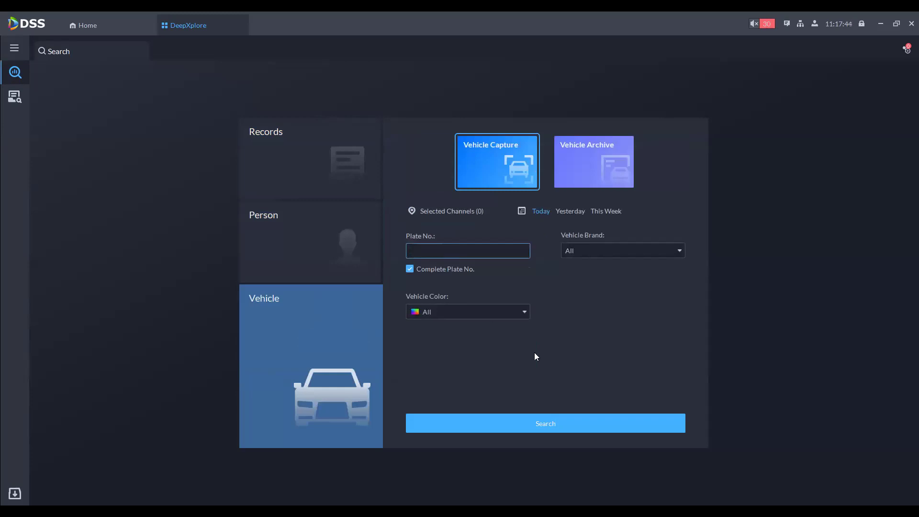
pyautogui.click(286, 214)
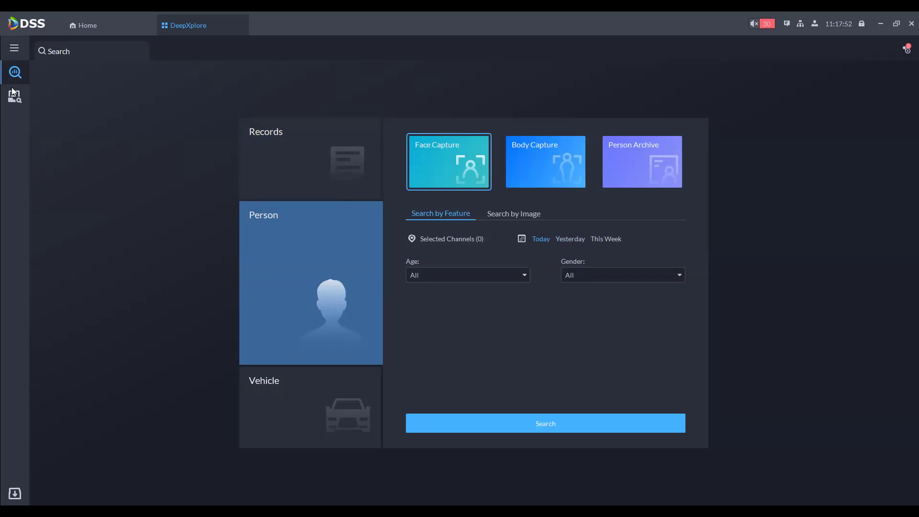
pyautogui.click(260, 172)
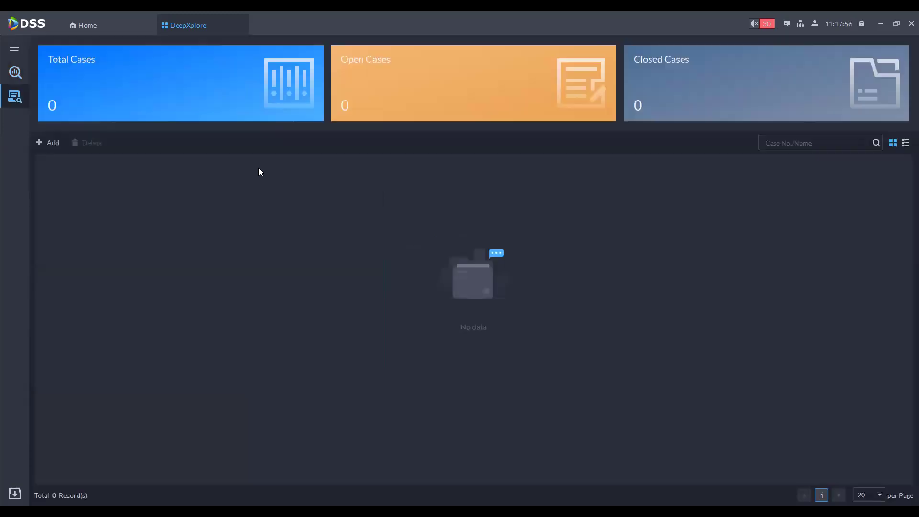
# Step: Add a new case with end time year 2023, then close DeepXplore without saving
pyautogui.click(50, 142)
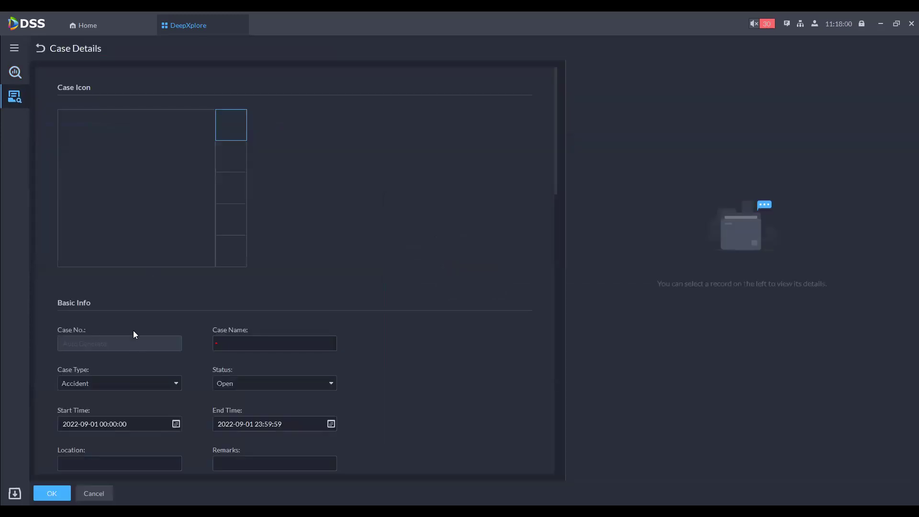
pyautogui.scroll(-2, 226, 373)
pyautogui.click(229, 373)
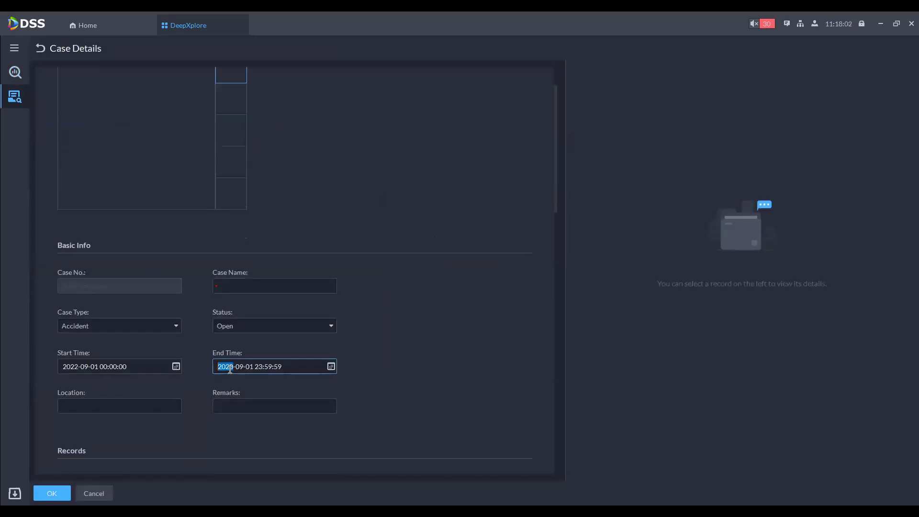
pyautogui.scroll(2, 229, 369)
pyautogui.scroll(1, 238, 342)
pyautogui.moveTo(209, 206)
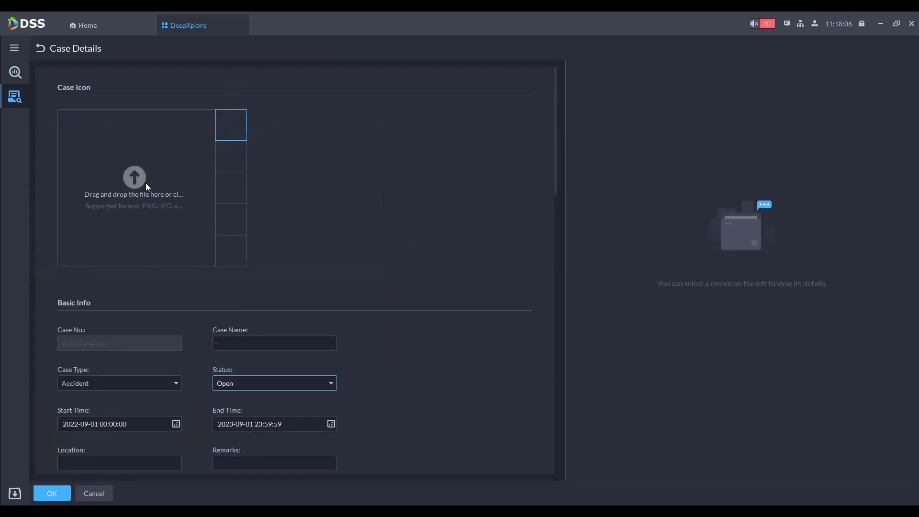
pyautogui.scroll(-4, 124, 230)
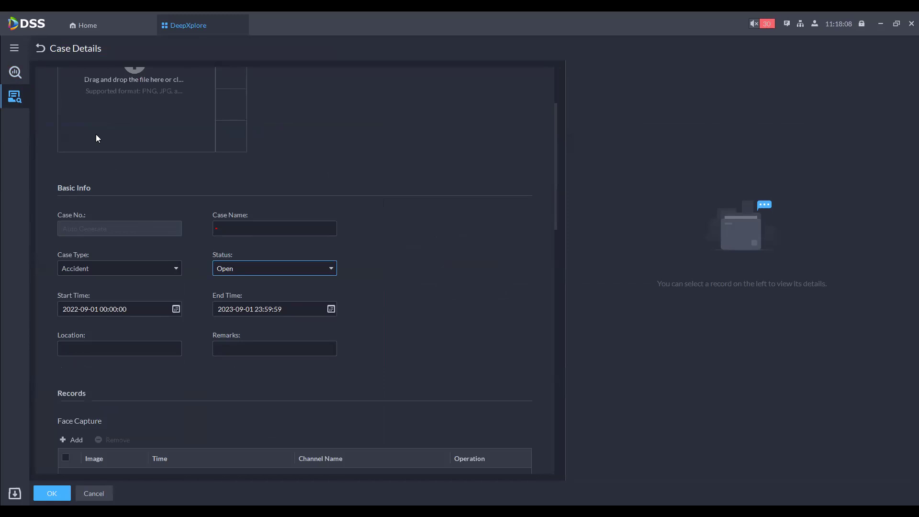
pyautogui.scroll(4, 96, 134)
pyautogui.click(241, 25)
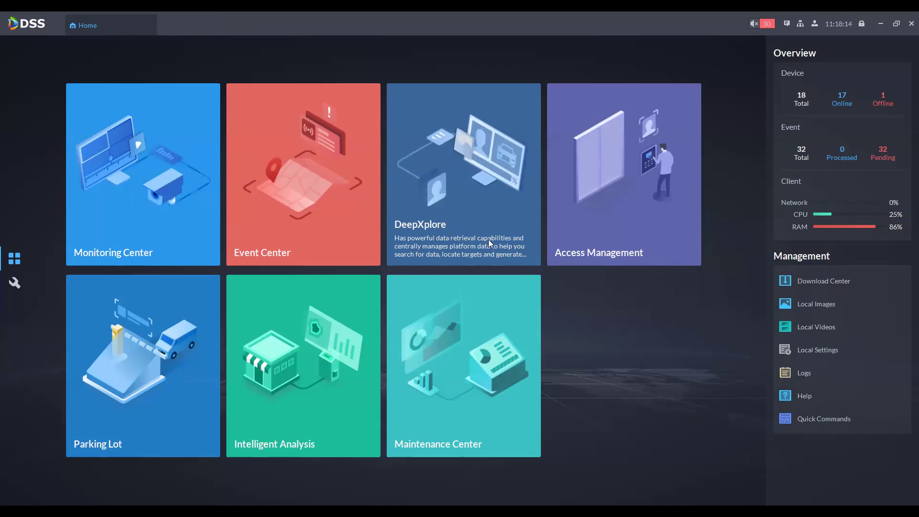
# Step: Open Access Management, select Main Map's Google Maps and Current Site, and reach Card Swiping Records
pyautogui.click(623, 176)
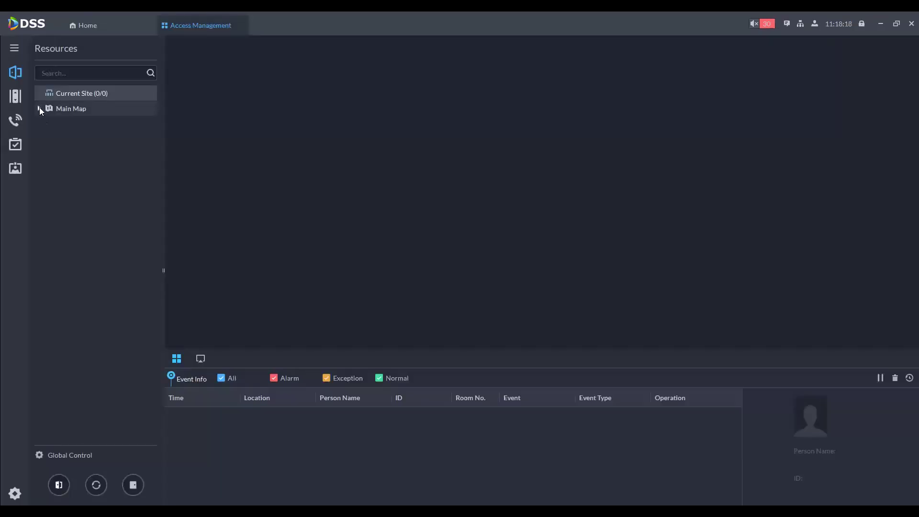
pyautogui.click(40, 108)
pyautogui.click(59, 123)
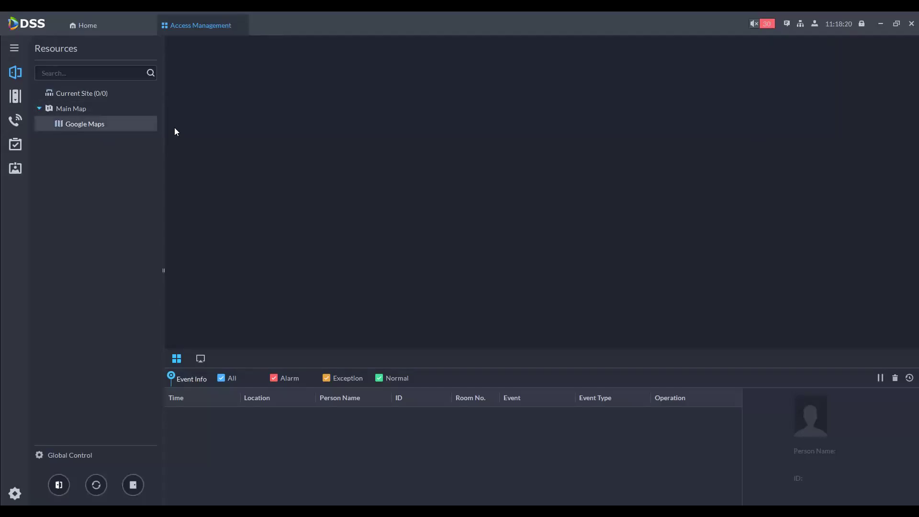
pyautogui.click(60, 94)
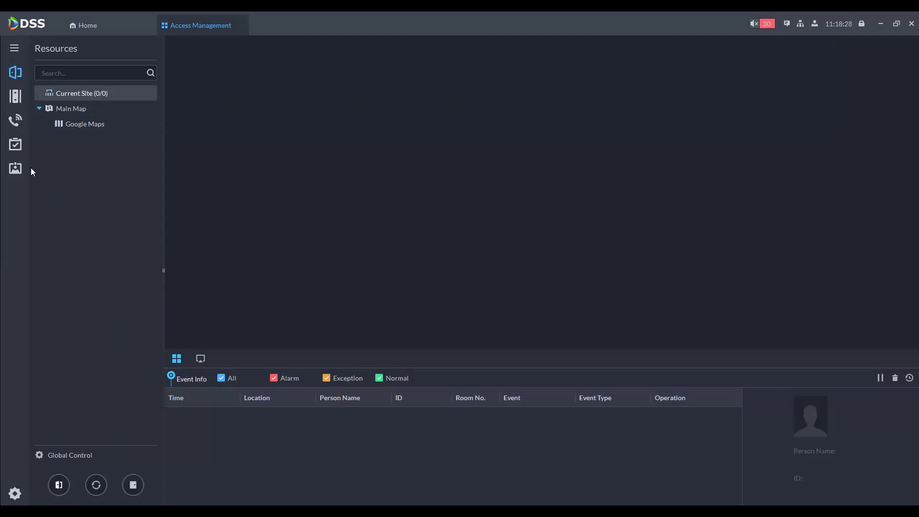
pyautogui.moveTo(19, 97)
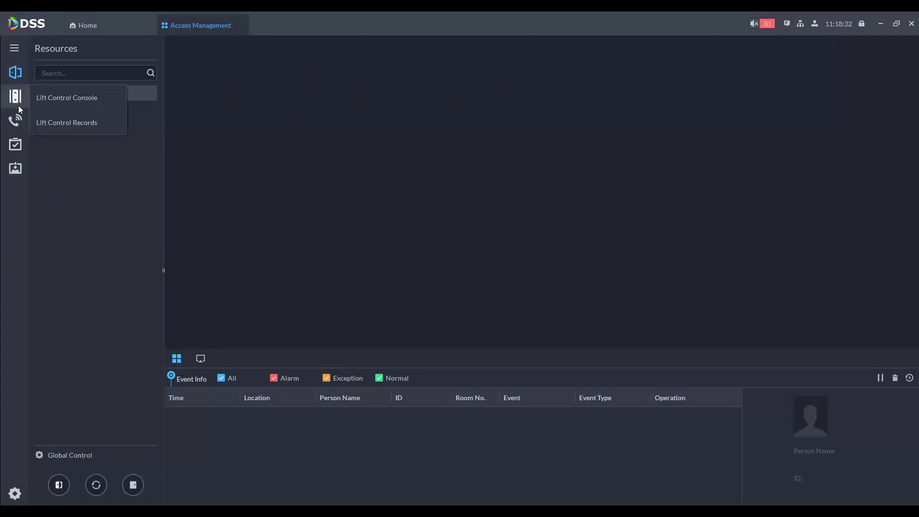
pyautogui.moveTo(16, 123)
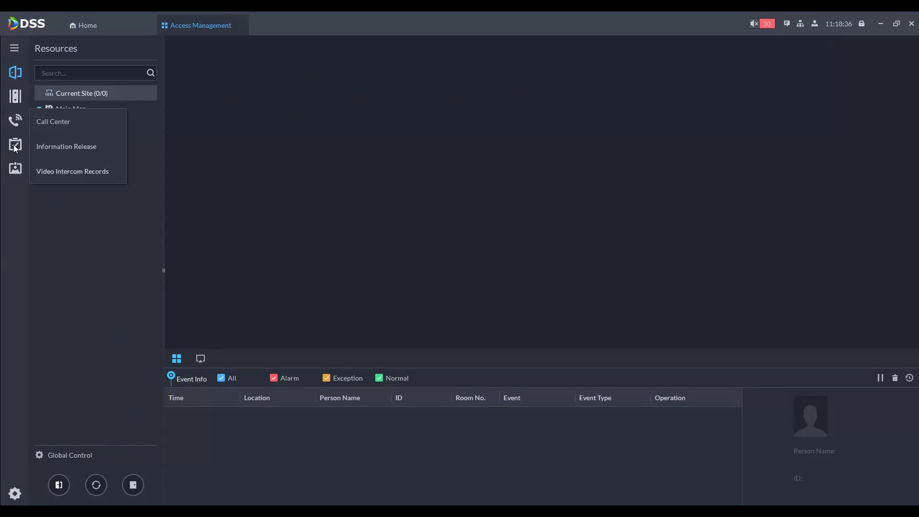
pyautogui.moveTo(15, 171)
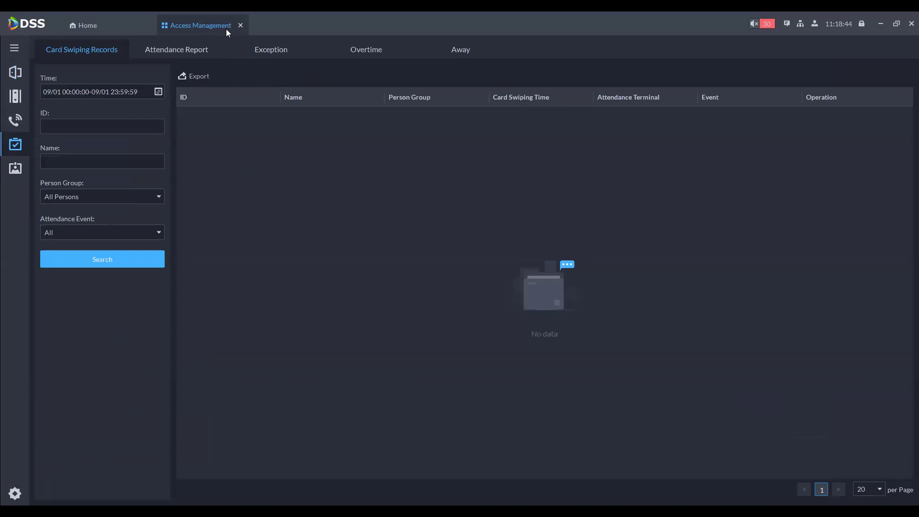
# Step: Leave Access Management for Parking Lot and glance at its top-left live view pane
pyautogui.click(240, 25)
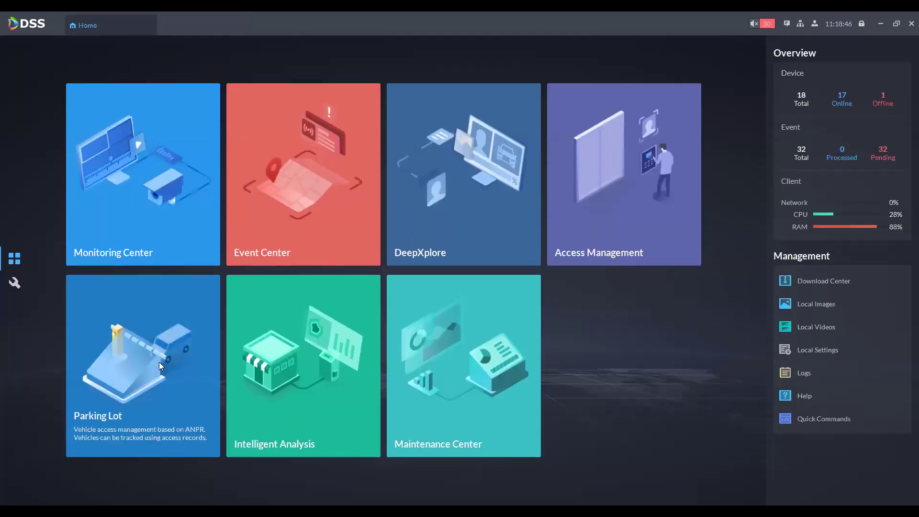
pyautogui.click(121, 383)
pyautogui.click(255, 158)
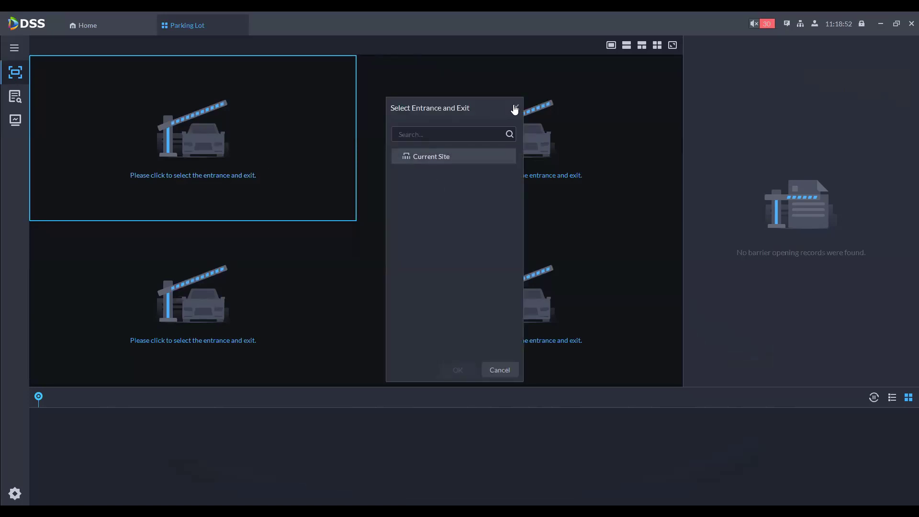
pyautogui.press('Escape')
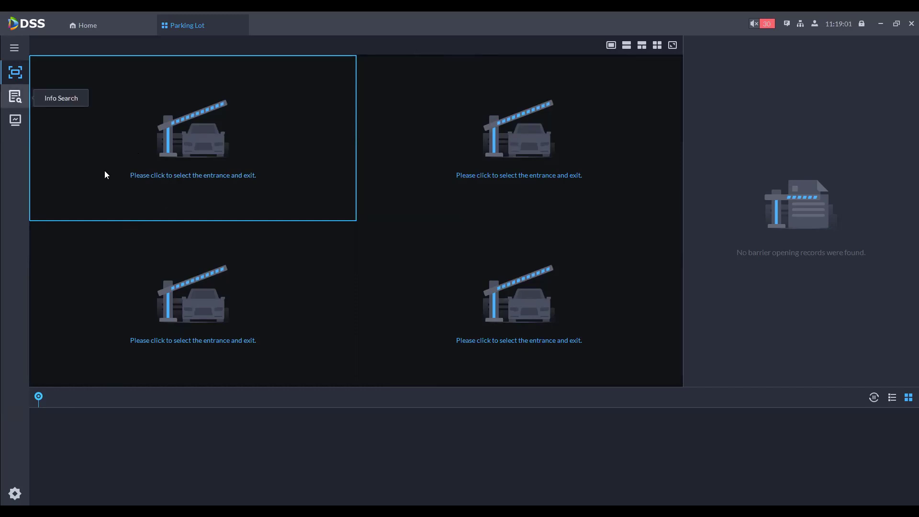
# Step: Check Parking Lot's entrance records and Current Site lot overview, then close it and open Intelligent Analysis
pyautogui.click(15, 96)
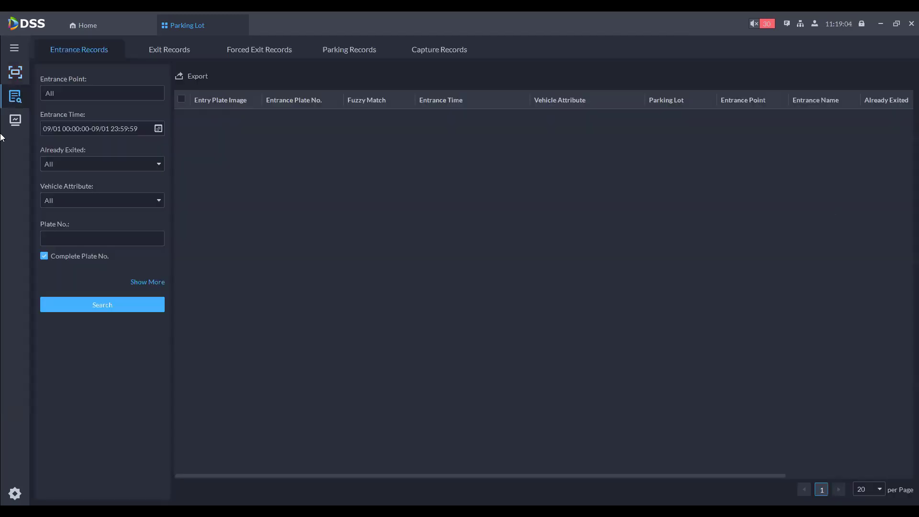
pyautogui.click(22, 120)
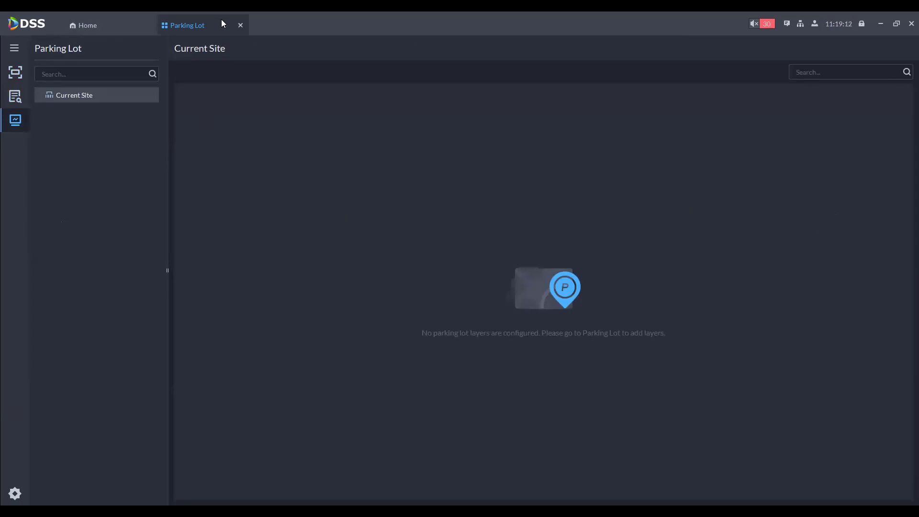
pyautogui.click(240, 25)
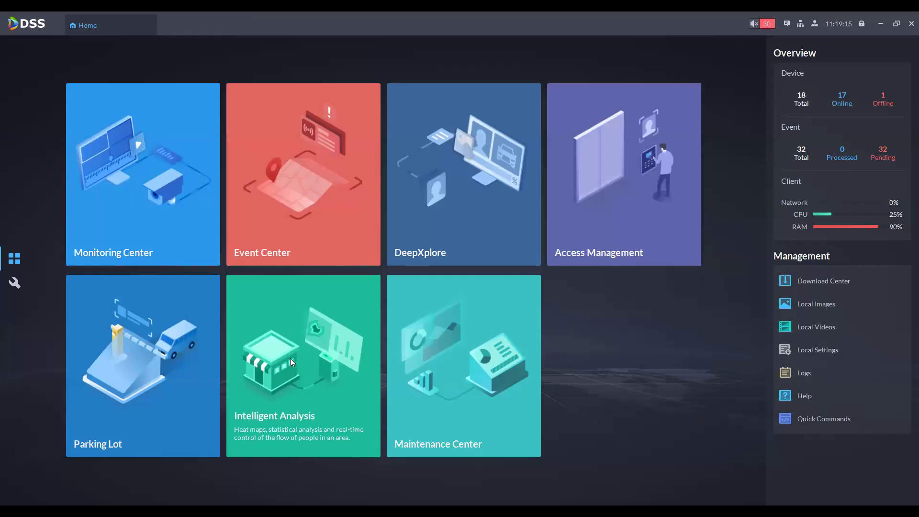
pyautogui.click(292, 359)
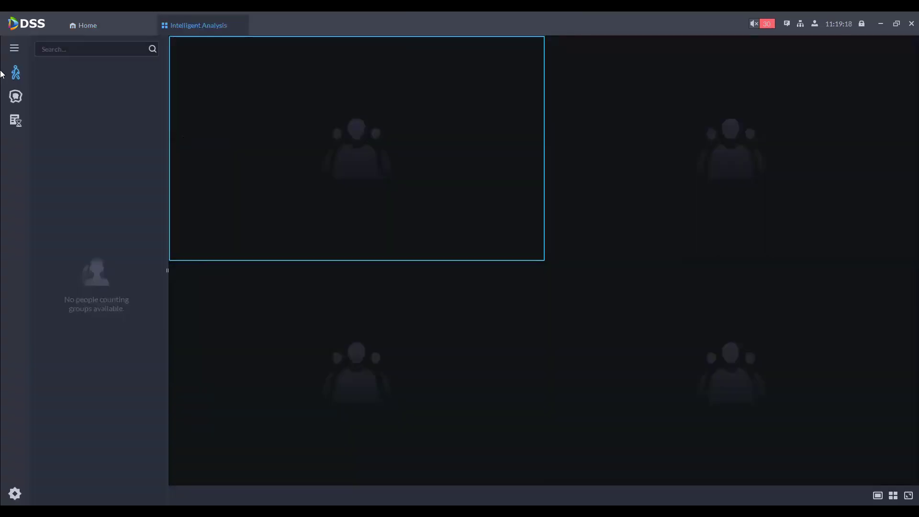
# Step: On the intelligent analysis search page, select the IPC-PDBW8802-A180 channel under 192.168.1.59
pyautogui.moveTo(16, 72)
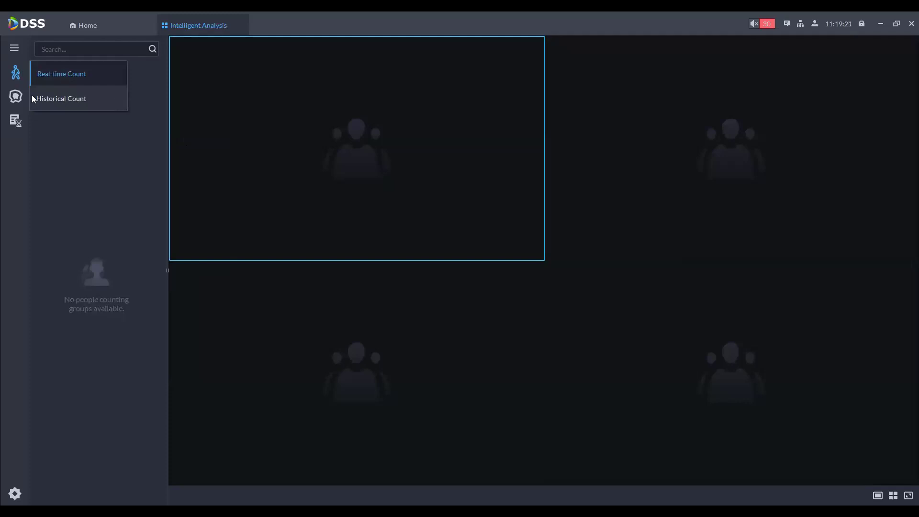
pyautogui.moveTo(15, 96)
pyautogui.click(56, 102)
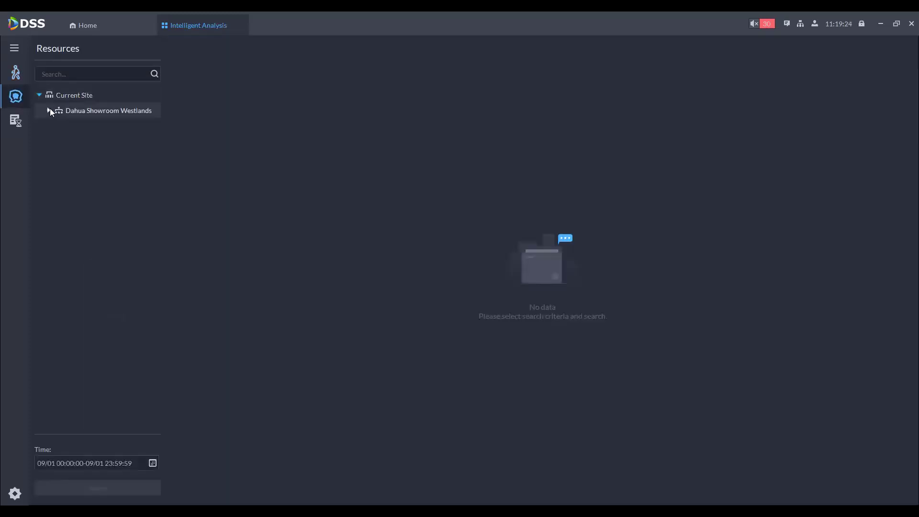
pyautogui.click(49, 110)
pyautogui.click(58, 125)
pyautogui.click(93, 142)
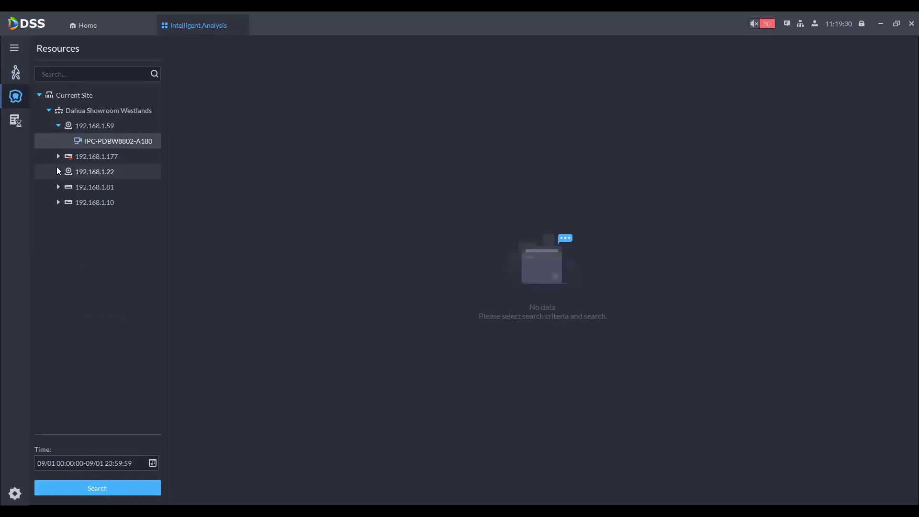
# Step: In the stay-time report module, include 192.168.1.155's Fisheye channel and generate a daily report
pyautogui.click(16, 125)
pyautogui.click(48, 111)
pyautogui.click(58, 125)
pyautogui.click(78, 141)
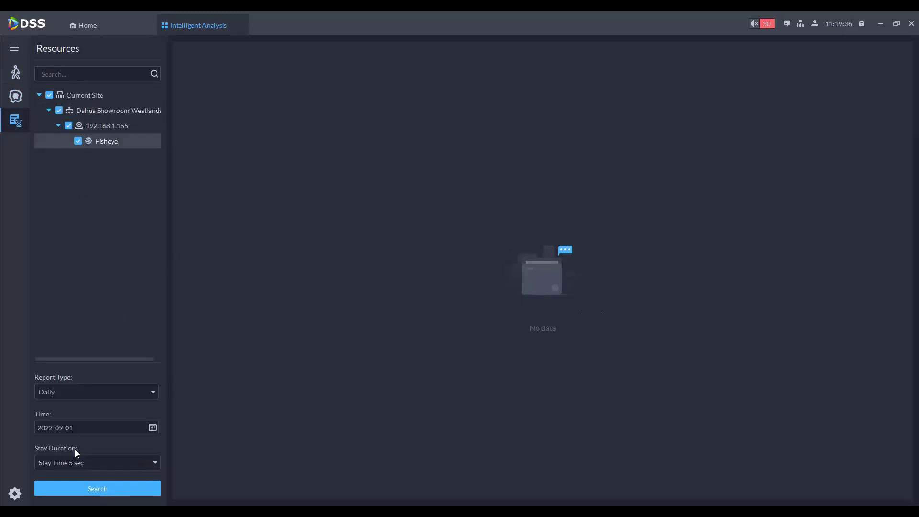
pyautogui.click(84, 489)
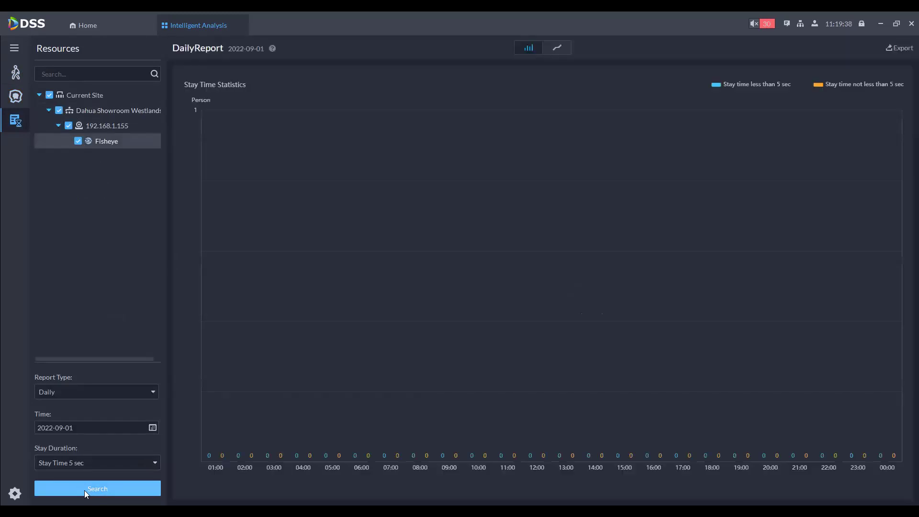
# Step: Rerun the report for 2022-08-31 with Stay Time 5 sec
pyautogui.click(123, 428)
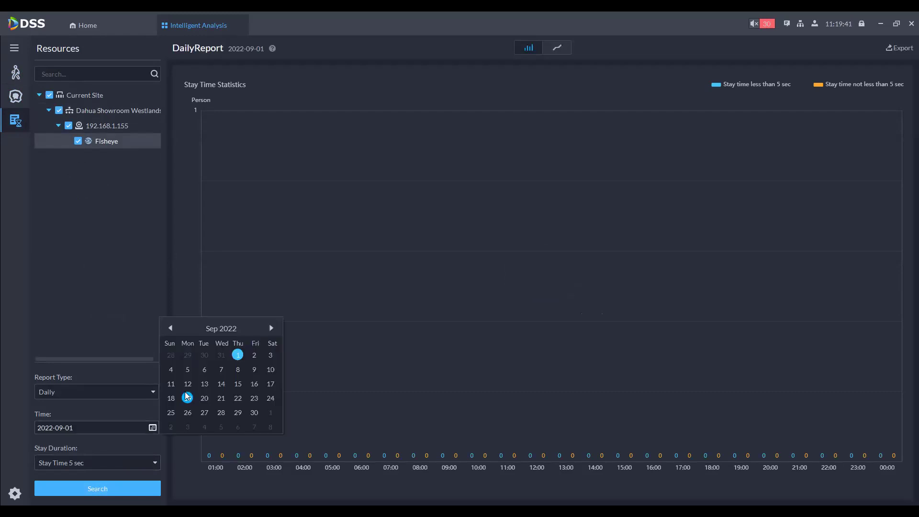
pyautogui.click(170, 329)
pyautogui.click(221, 413)
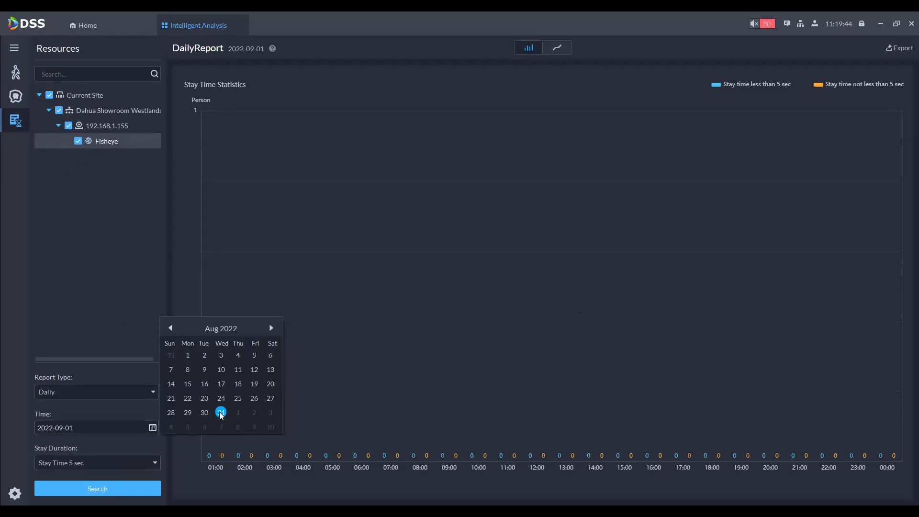
pyautogui.click(89, 461)
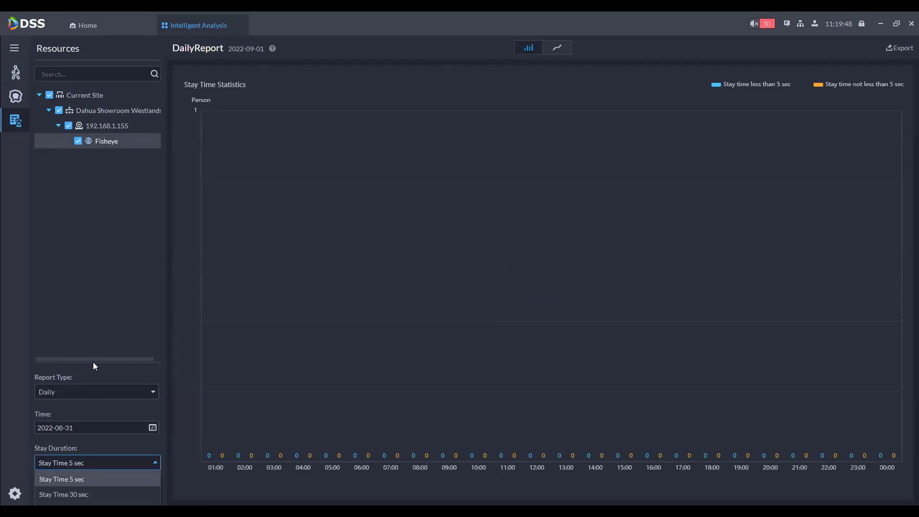
pyautogui.click(72, 478)
pyautogui.click(73, 488)
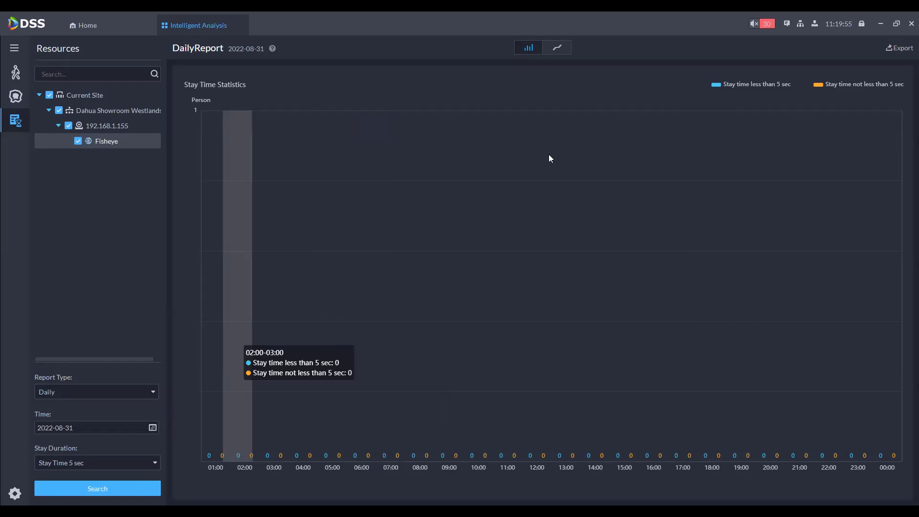
# Step: Display the stay-time statistics as a line chart, then close Intelligent Analysis
pyautogui.click(551, 48)
pyautogui.click(527, 53)
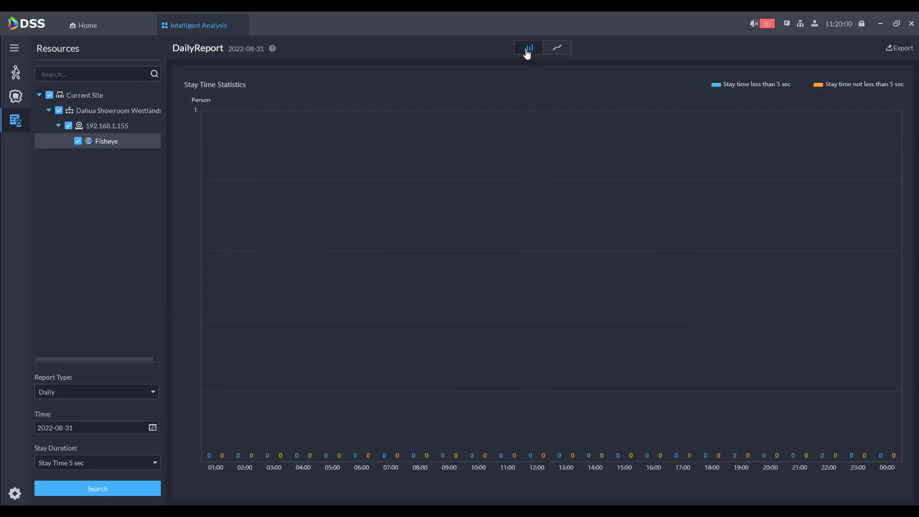
pyautogui.click(558, 51)
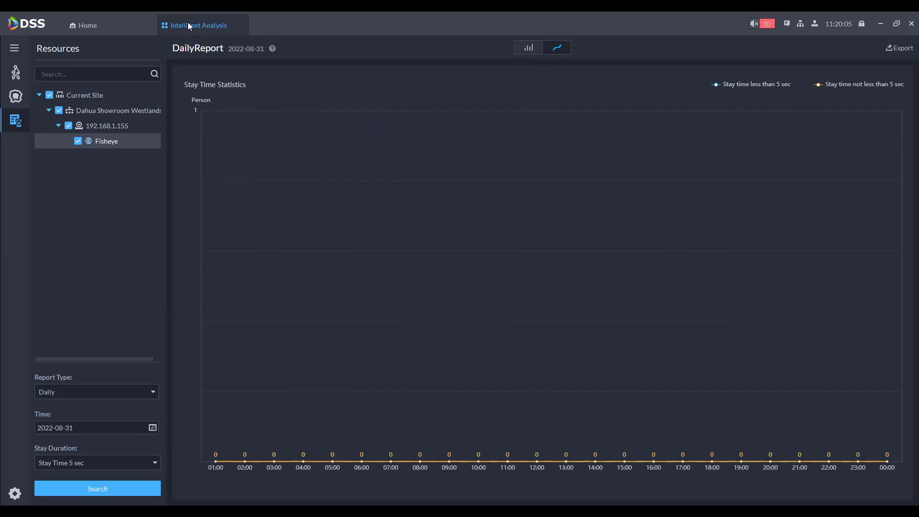
pyautogui.click(242, 25)
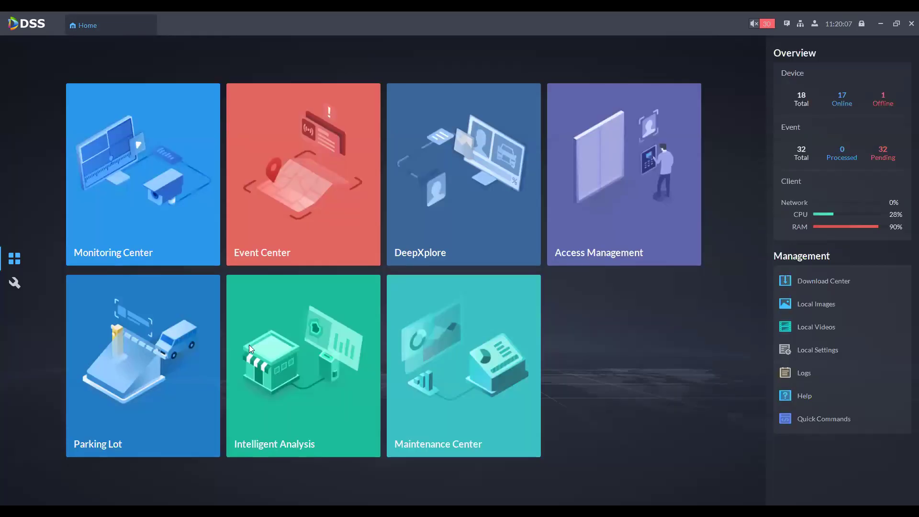
# Step: View the Maintenance Center dashboard, then the channel status list of 89 channels, 57 online
pyautogui.click(510, 337)
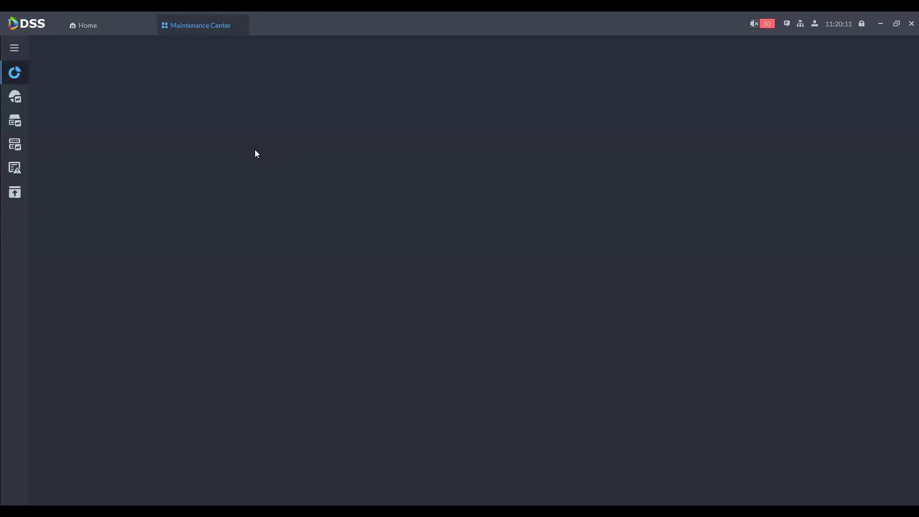
pyautogui.click(112, 25)
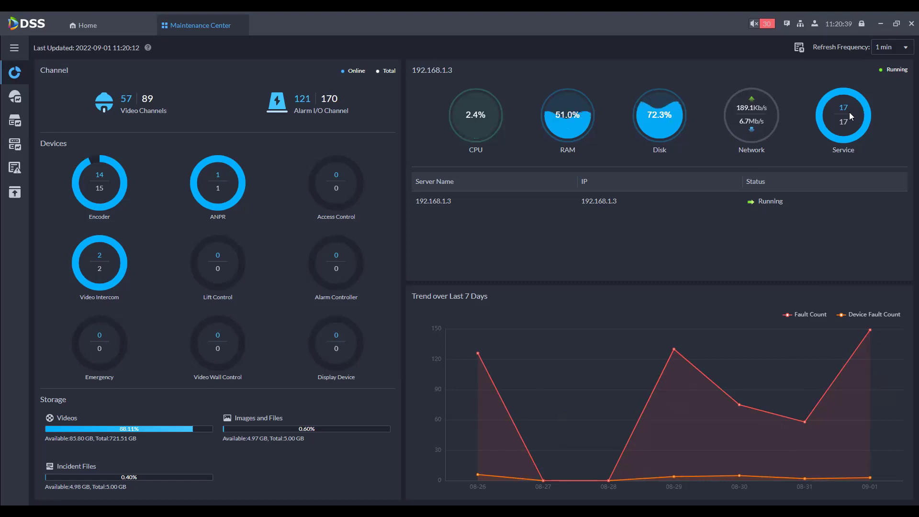
pyautogui.click(20, 97)
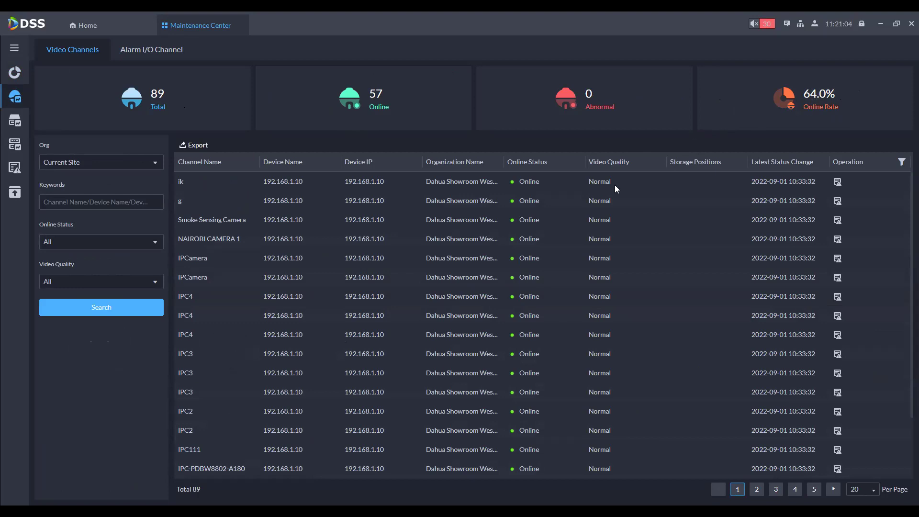
# Step: Go through the device, server, alarm log and update plan pages, then close Maintenance Center
pyautogui.scroll(-2, 544, 316)
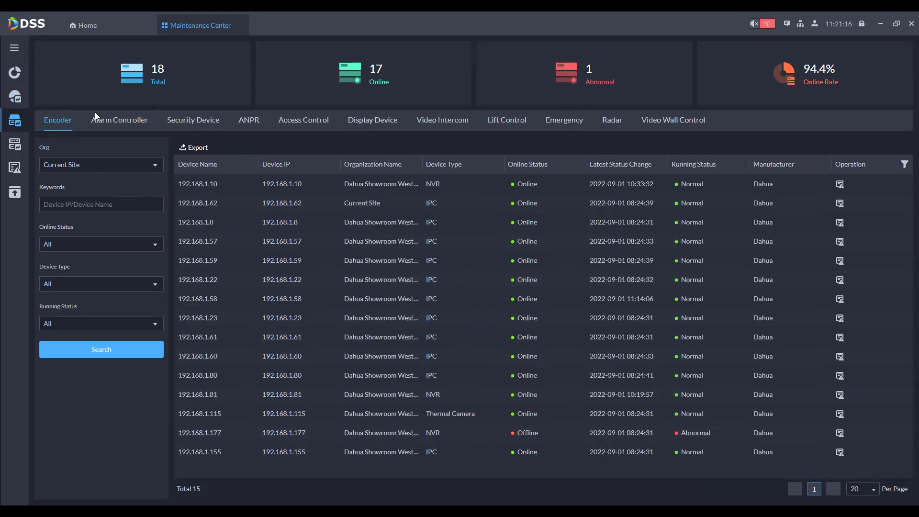
pyautogui.click(14, 146)
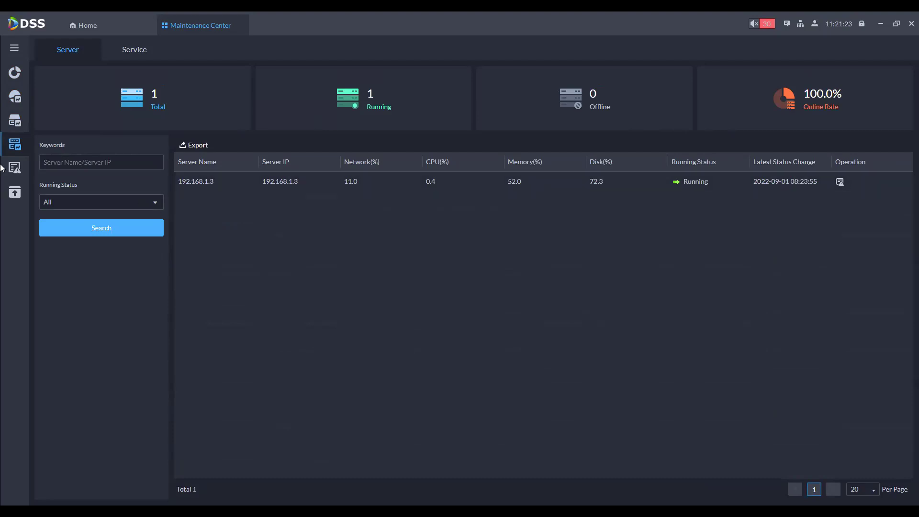
pyautogui.click(17, 172)
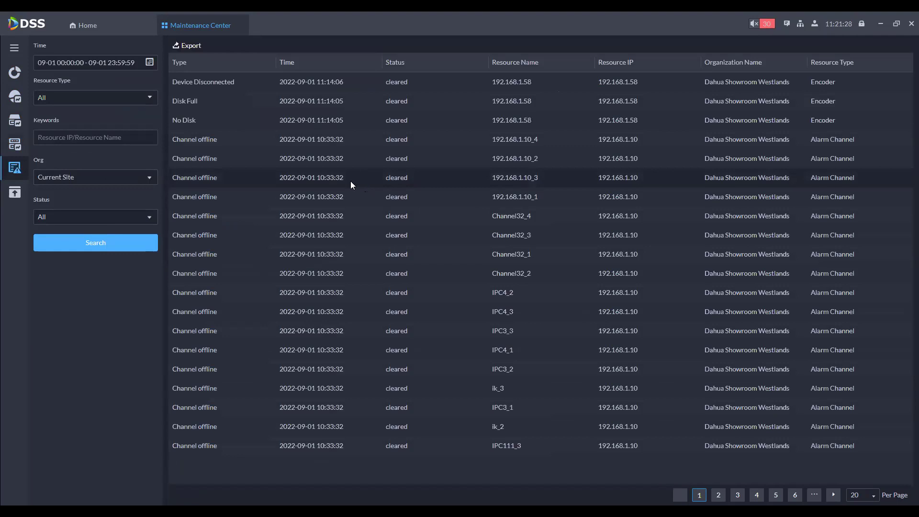
pyautogui.click(14, 194)
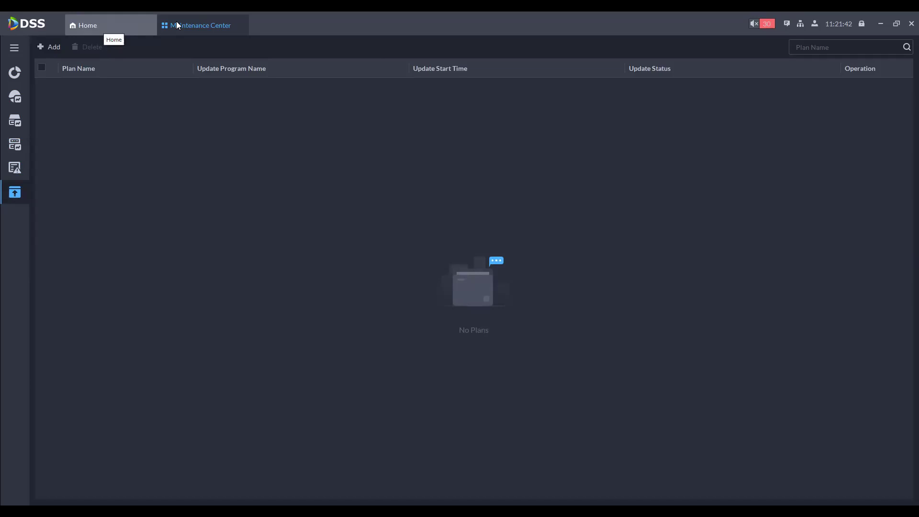
pyautogui.click(242, 24)
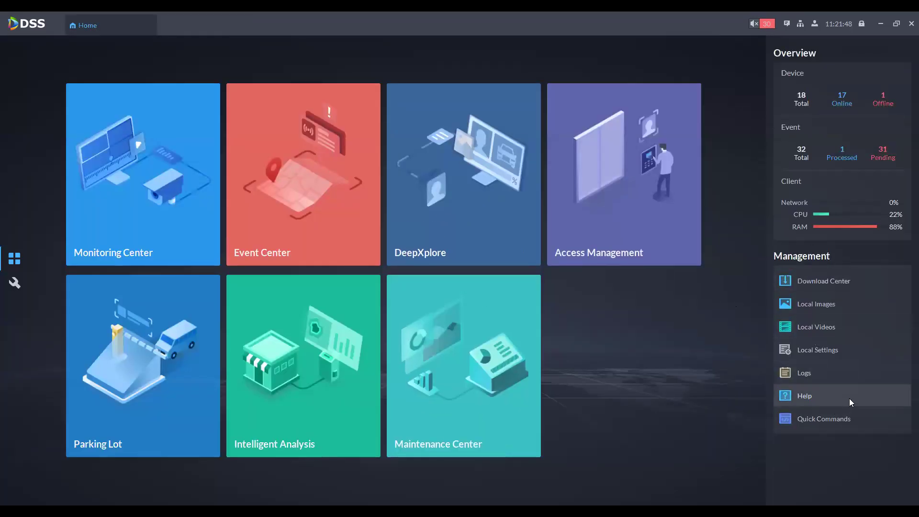
# Step: In the Download Center, select every channel of 192.168.1.10 under the showroom site
pyautogui.click(824, 288)
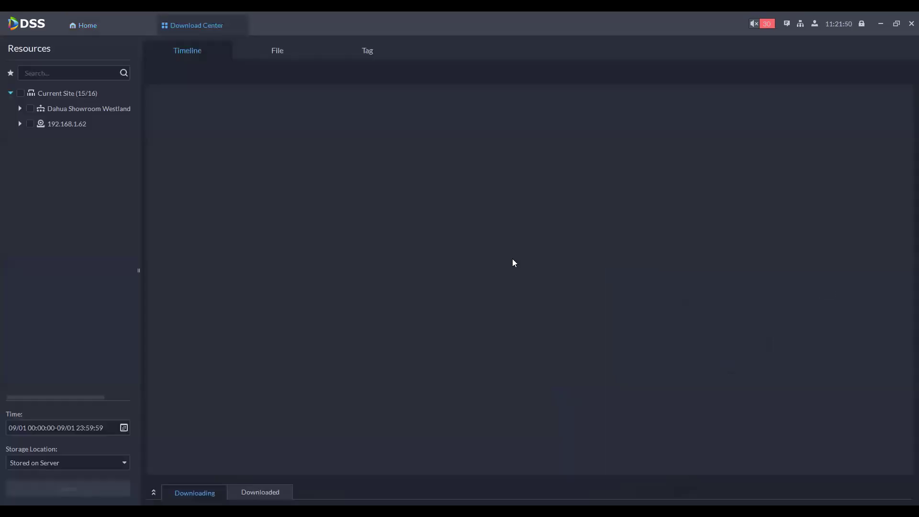
pyautogui.click(20, 108)
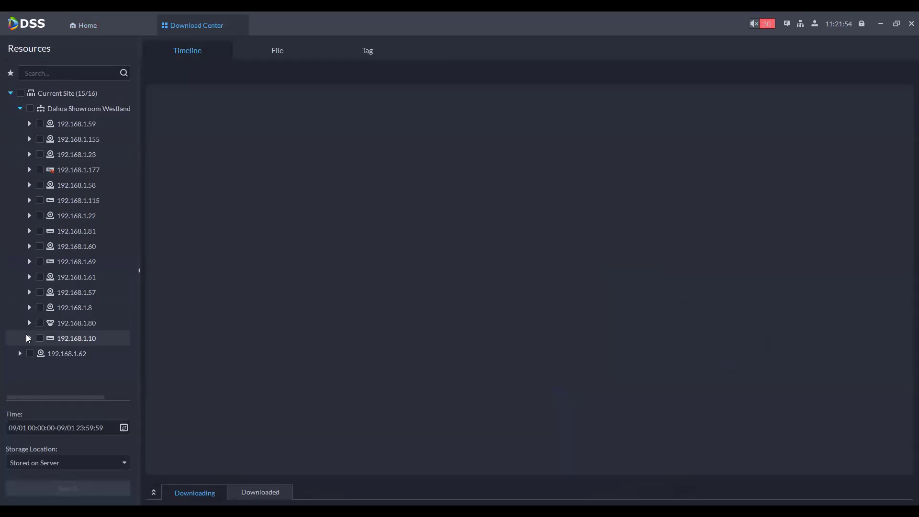
pyautogui.click(30, 262)
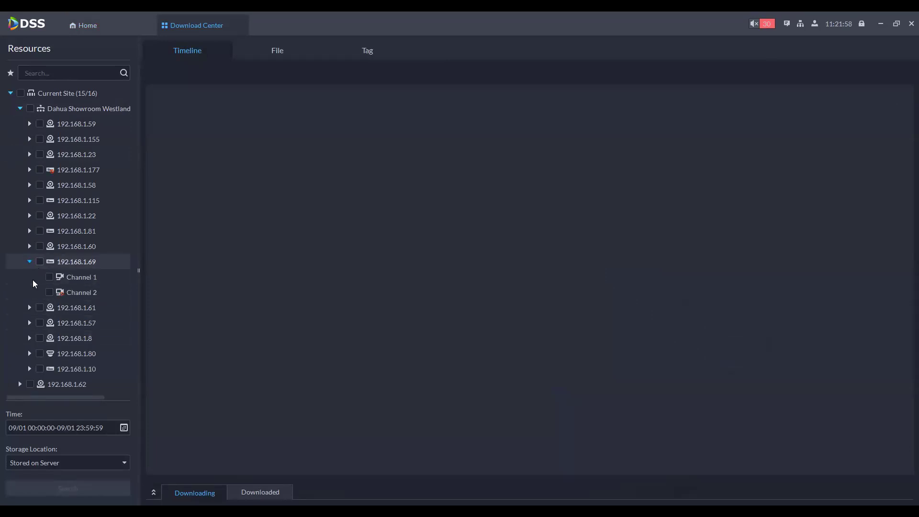
pyautogui.click(30, 262)
pyautogui.click(30, 339)
pyautogui.scroll(-3, 57, 340)
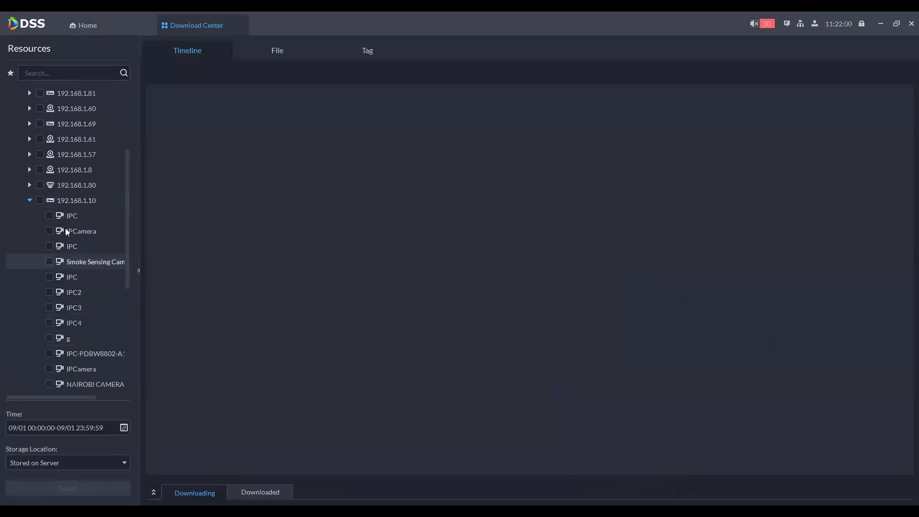
pyautogui.click(50, 216)
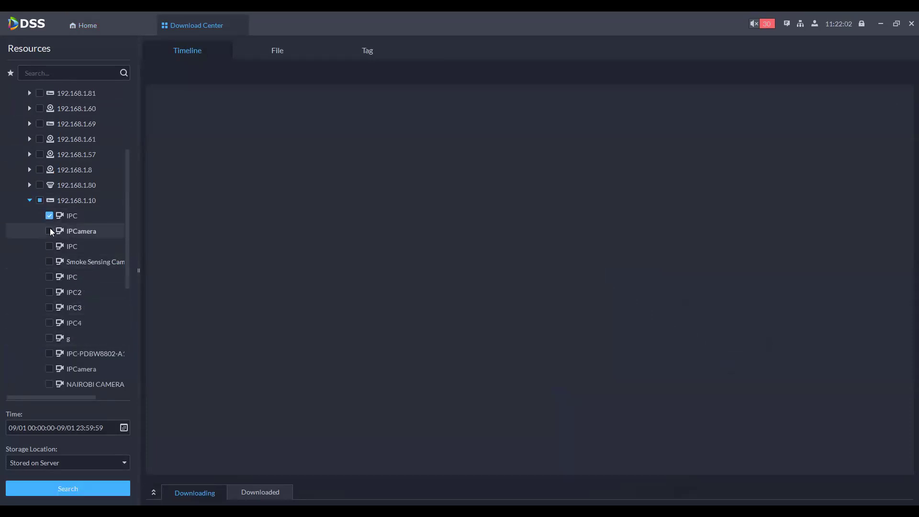
pyautogui.click(40, 201)
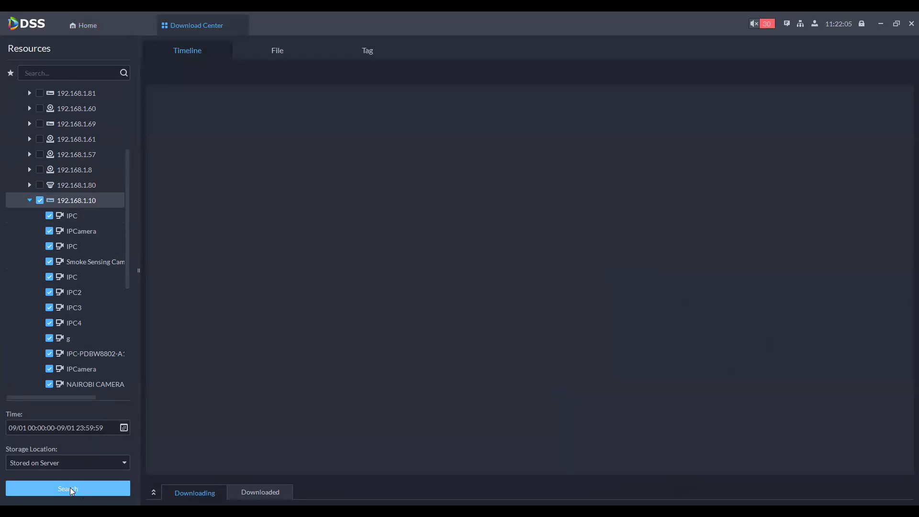
# Step: Search recordings Stored on Device and submit the login password, which is rejected as invalid
pyautogui.click(67, 462)
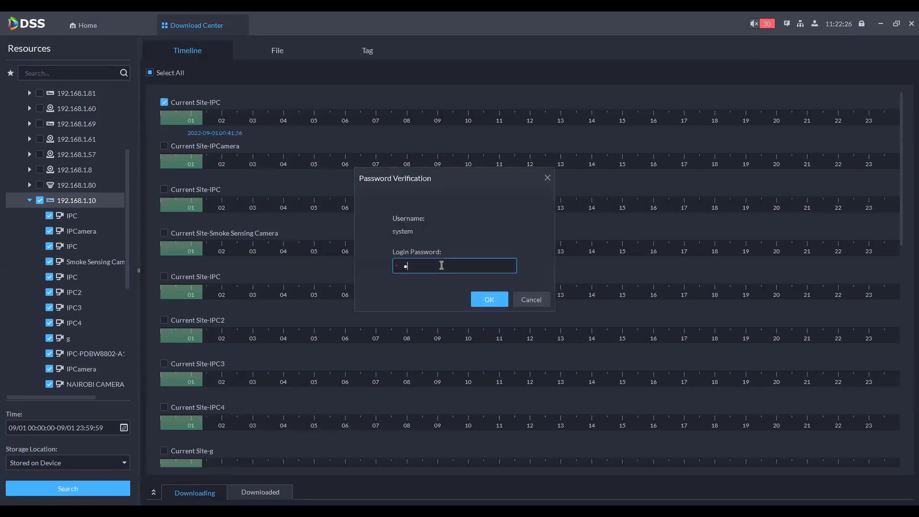
pyautogui.write('********')
pyautogui.click(499, 301)
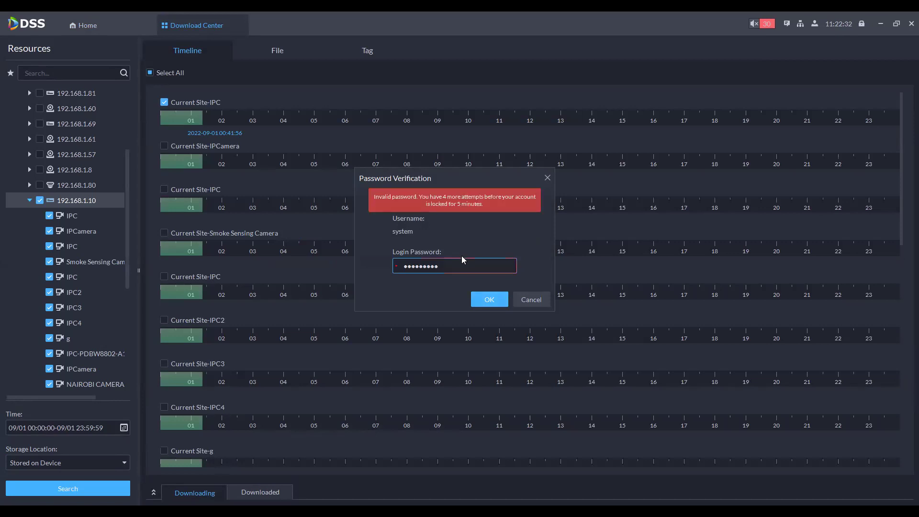
pyautogui.moveTo(466, 267); pyautogui.dragTo(352, 265)
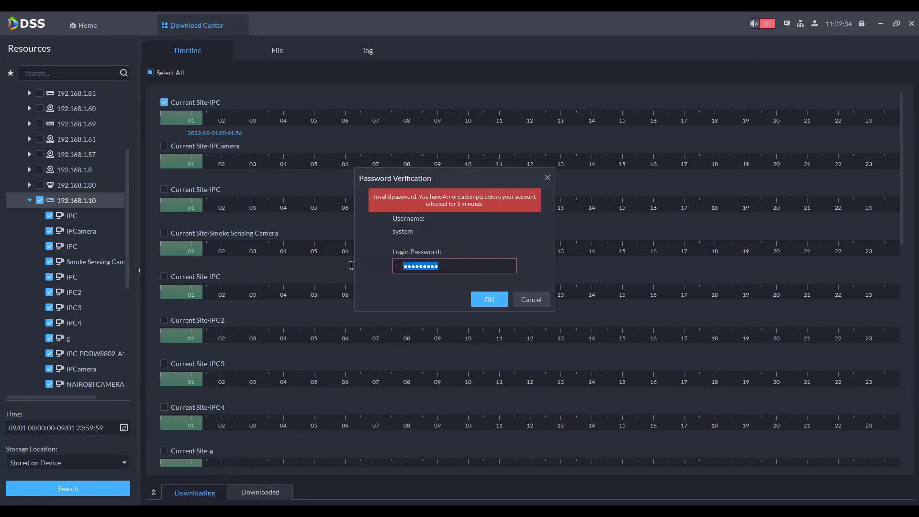
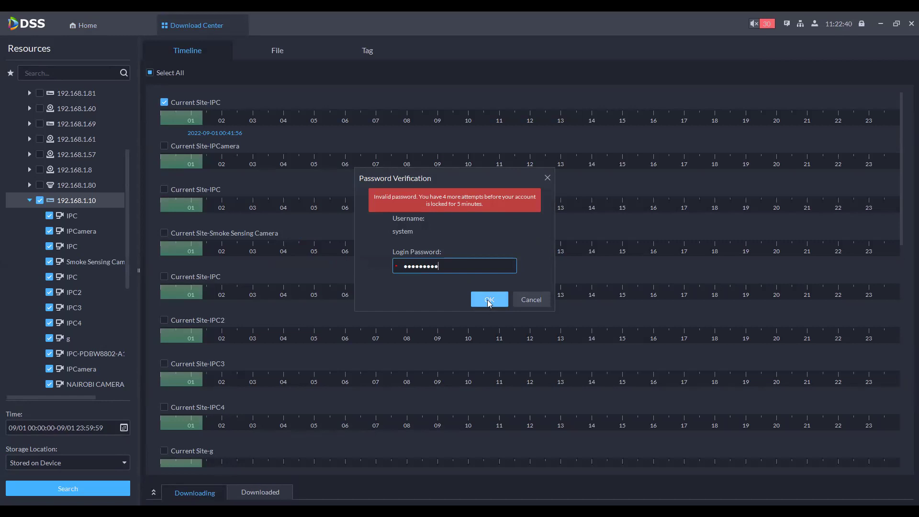
# Step: Re-submit the login password and start the recording download transcoded as mp4
pyautogui.click(490, 300)
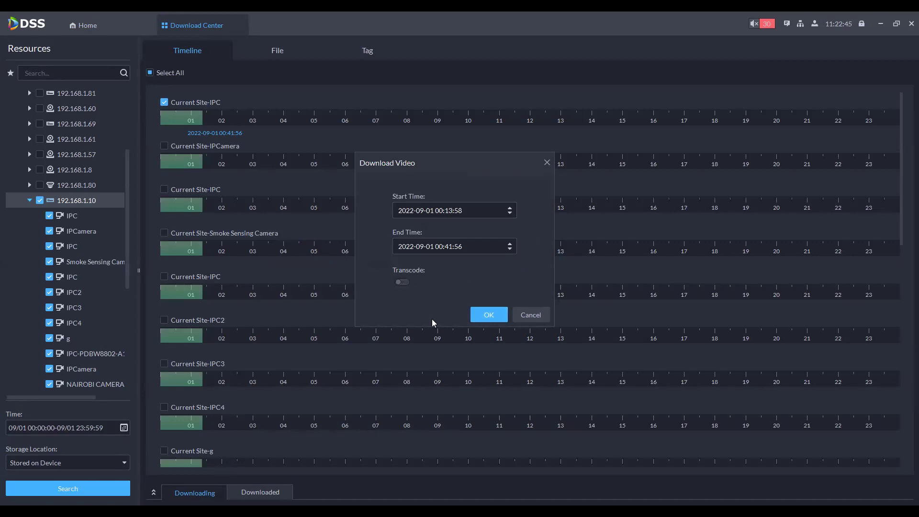
pyautogui.click(402, 282)
pyautogui.click(431, 318)
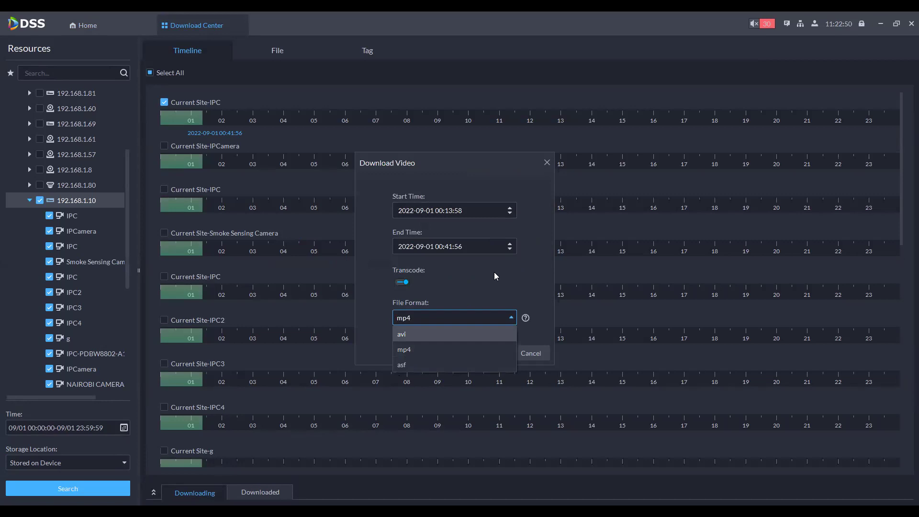
pyautogui.click(483, 350)
pyautogui.click(484, 352)
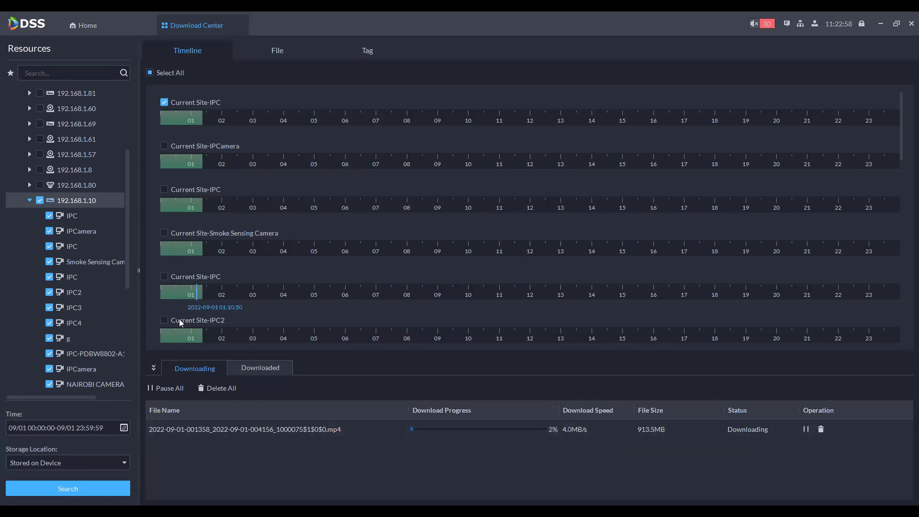
# Step: Look at the Storage Location choices, then return to the Home dashboard
pyautogui.scroll(-4, 196, 275)
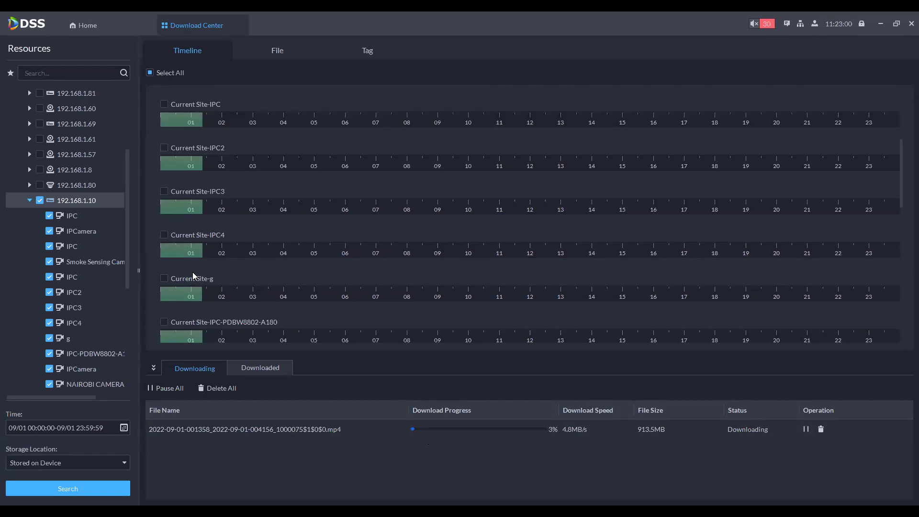
pyautogui.scroll(-2, 193, 272)
pyautogui.scroll(-1, 67, 297)
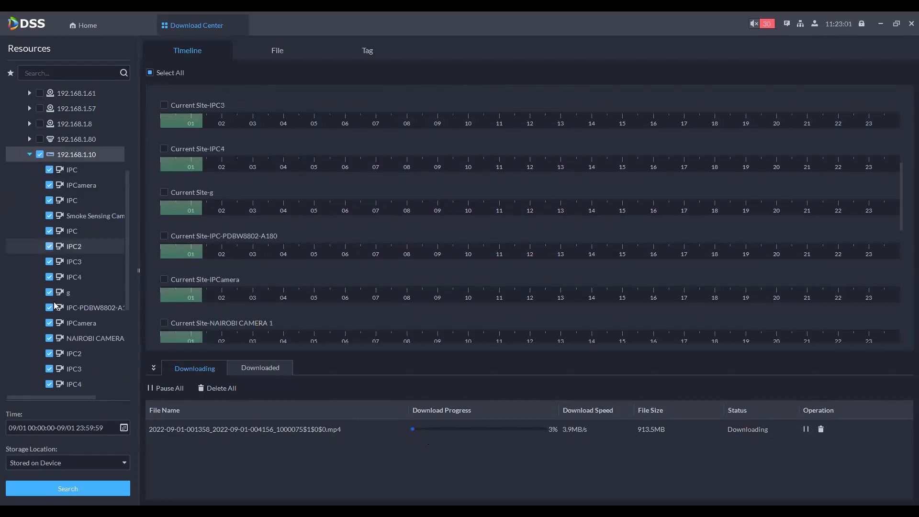
pyautogui.click(40, 468)
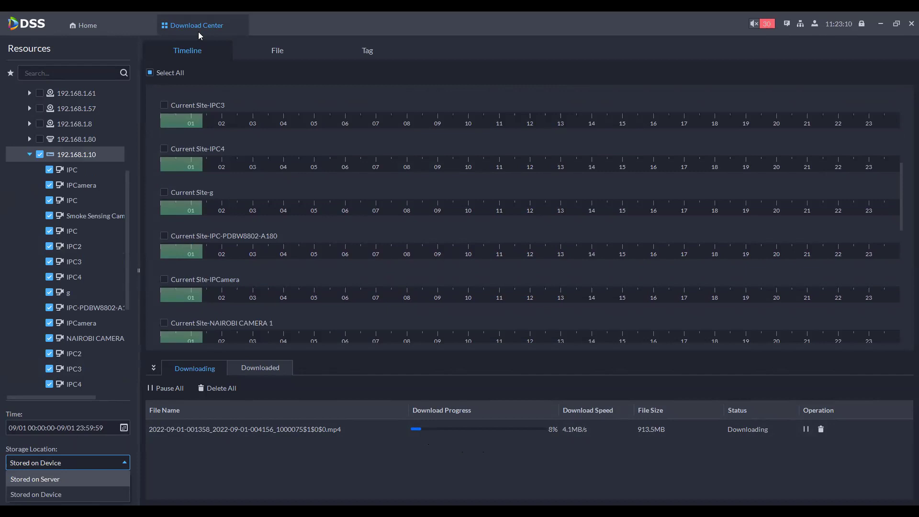
pyautogui.click(115, 21)
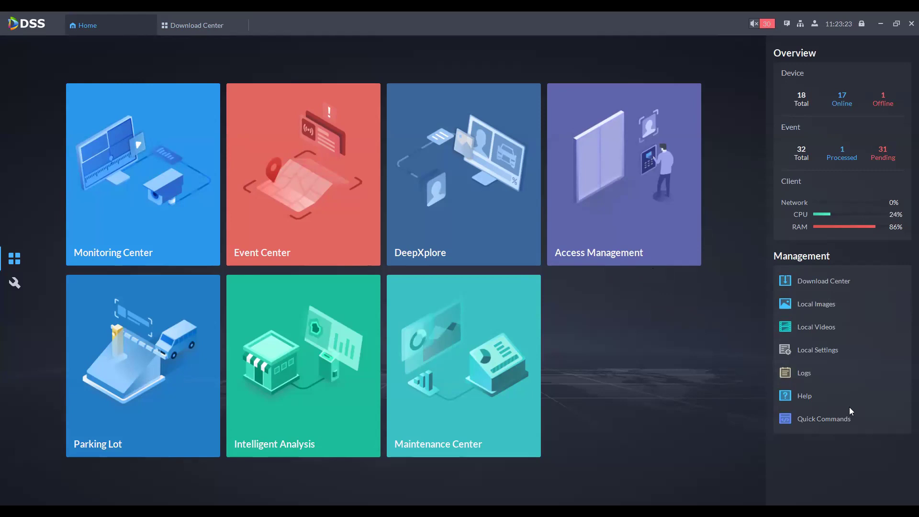
# Step: Briefly view Local Videos, then return Home and open the Logs page
pyautogui.click(805, 331)
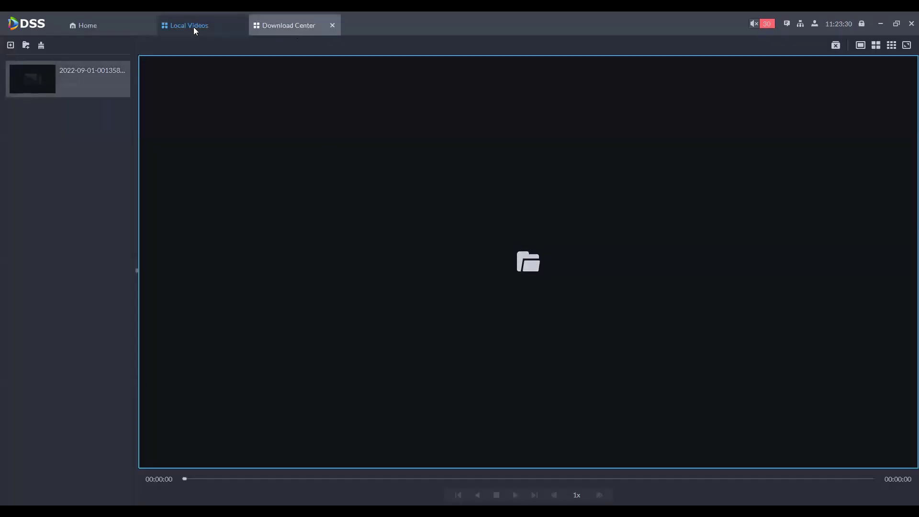
pyautogui.click(240, 25)
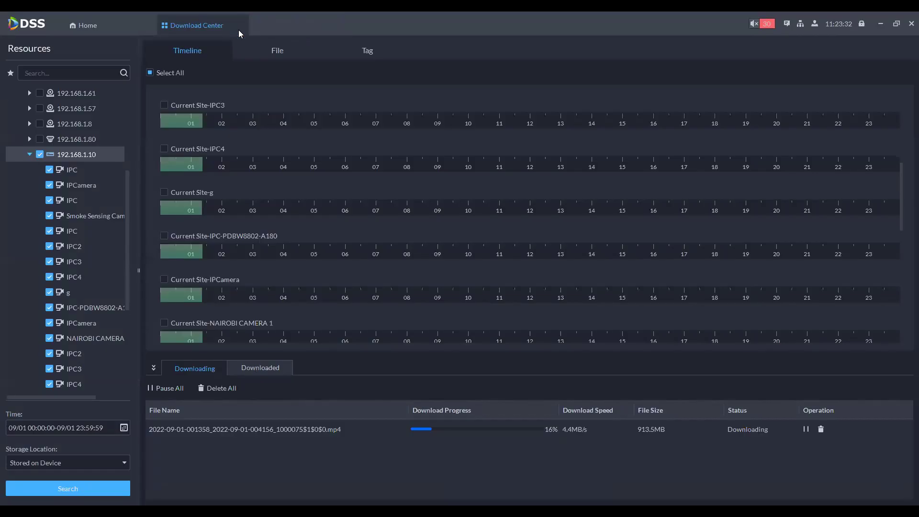
pyautogui.click(115, 26)
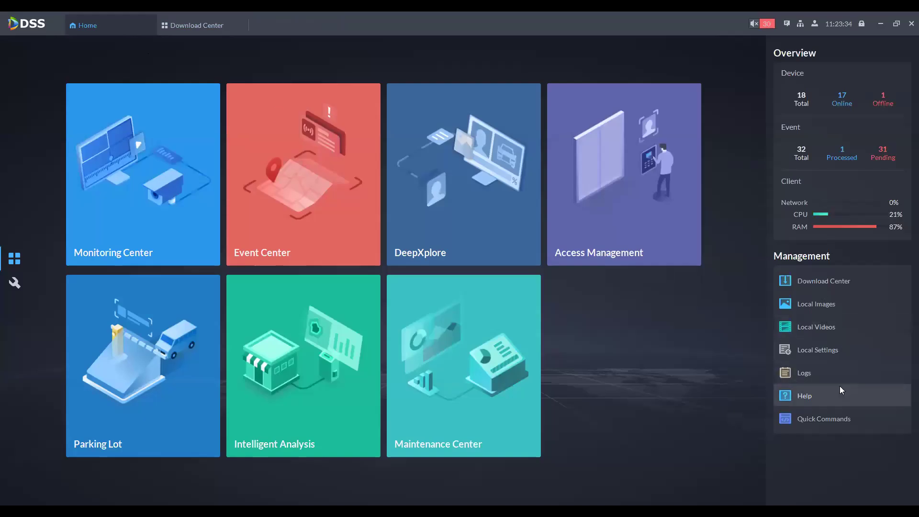
pyautogui.click(822, 372)
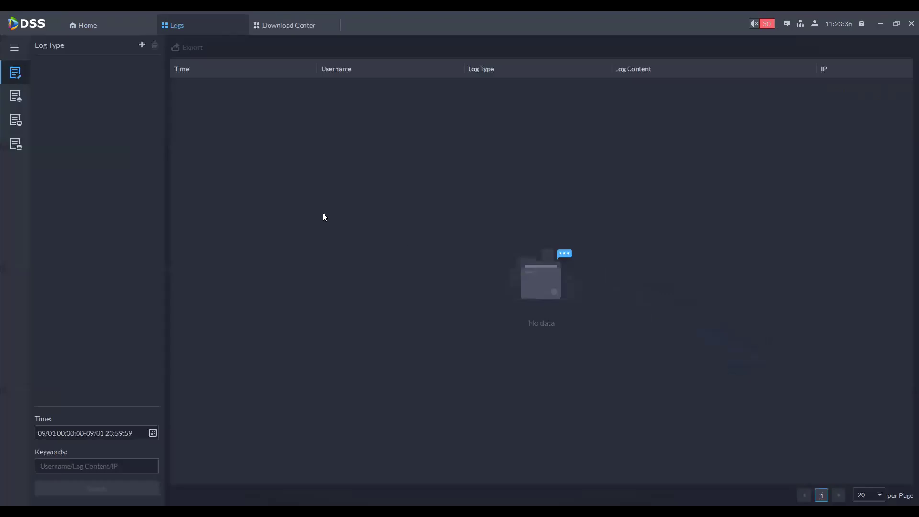
# Step: Search all log types for 09/01, then switch to the Current Site log page
pyautogui.click(137, 45)
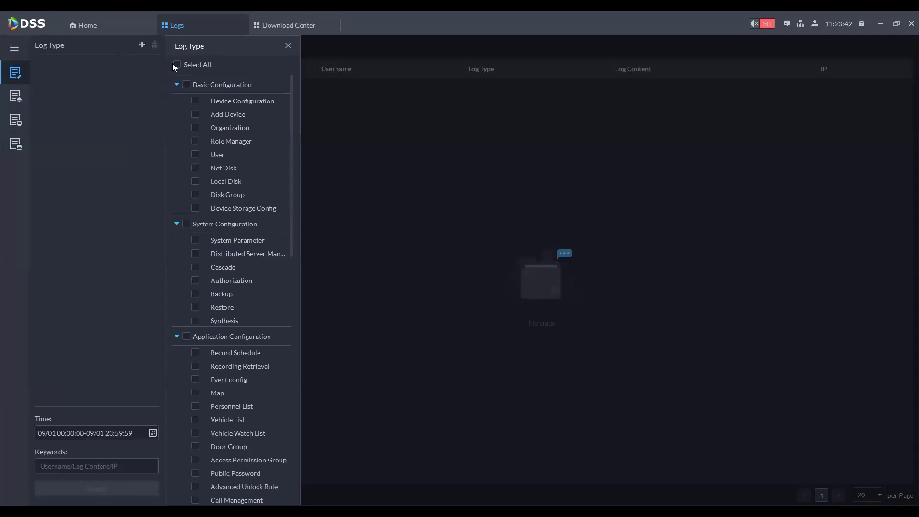
pyautogui.click(138, 46)
pyautogui.click(142, 45)
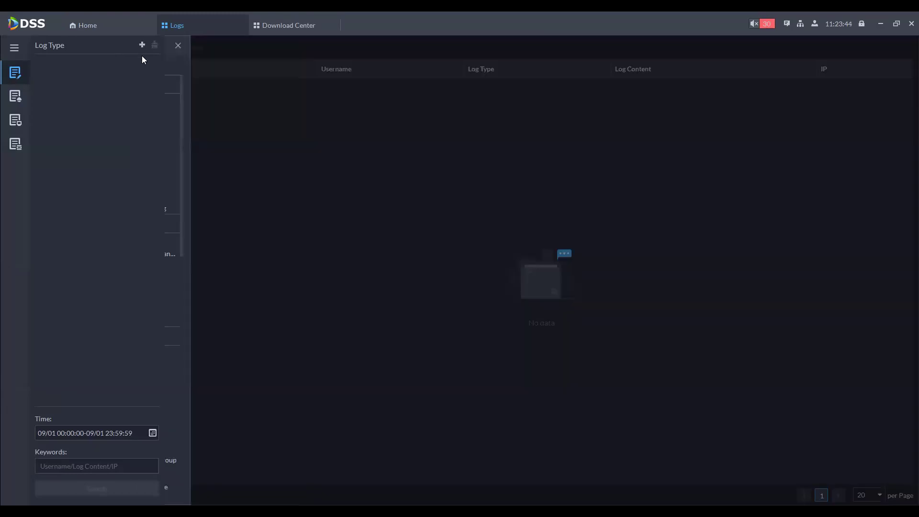
pyautogui.click(177, 65)
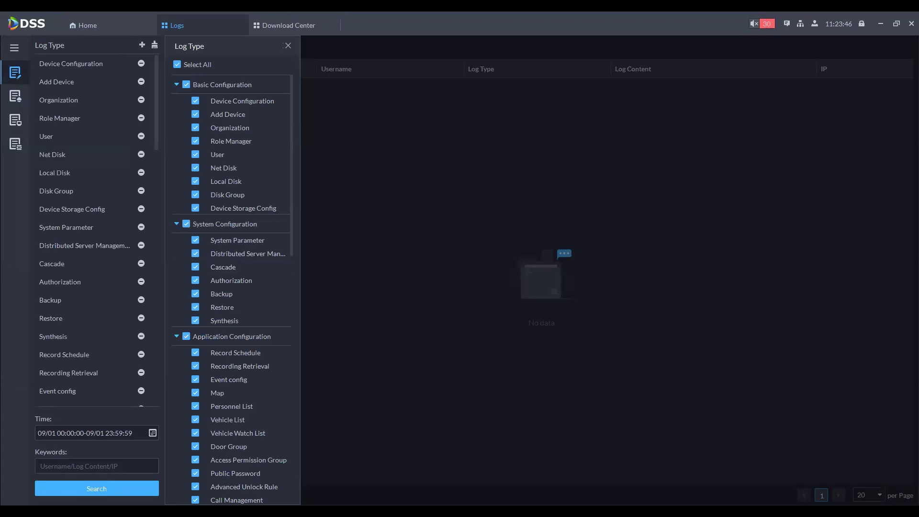
pyautogui.click(97, 489)
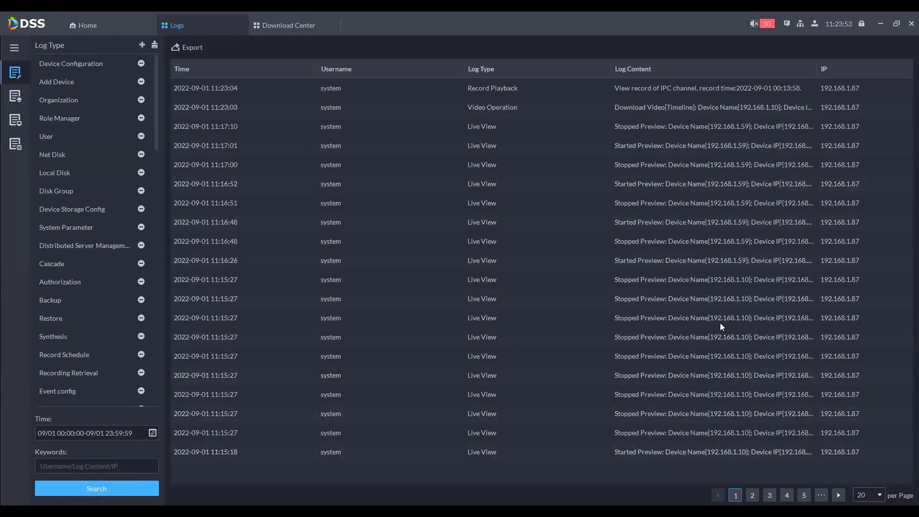
pyautogui.scroll(-20, 514, 403)
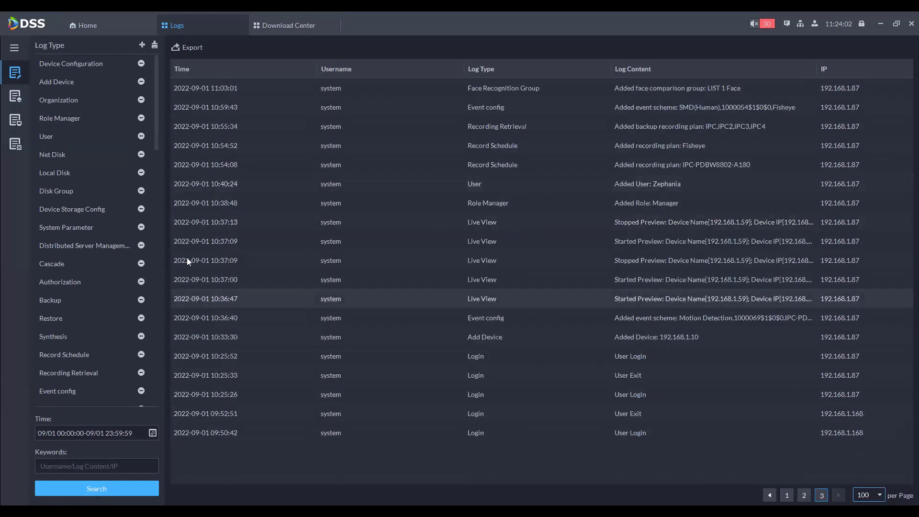
pyautogui.click(15, 97)
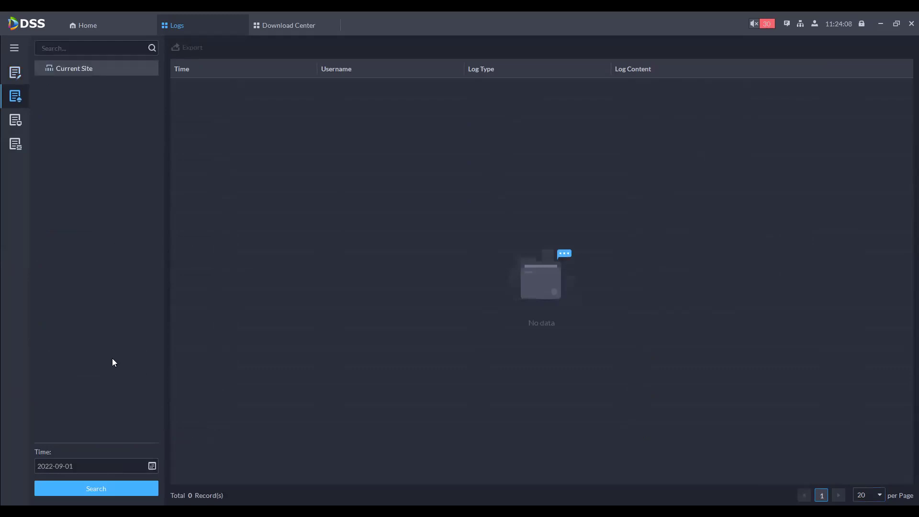
# Step: Search system logs with every type selected, showing 100 rows per page
pyautogui.click(16, 120)
pyautogui.click(142, 45)
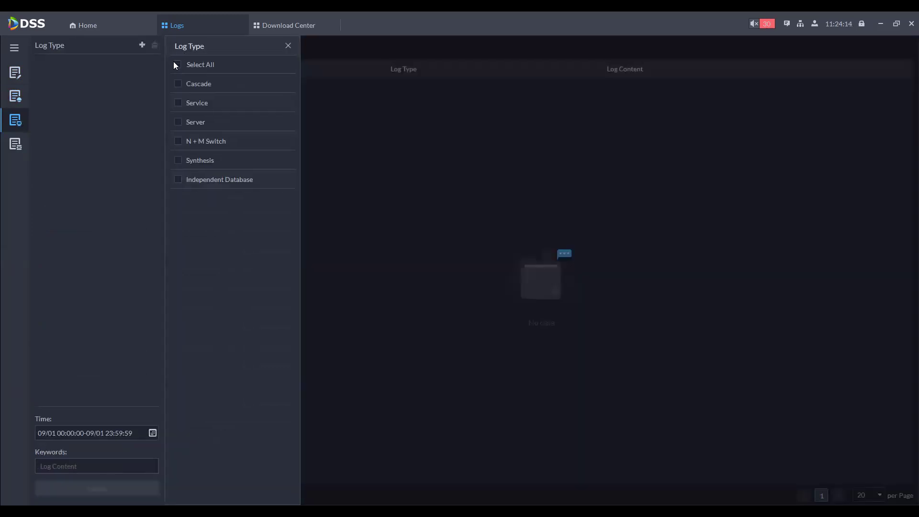
pyautogui.click(175, 64)
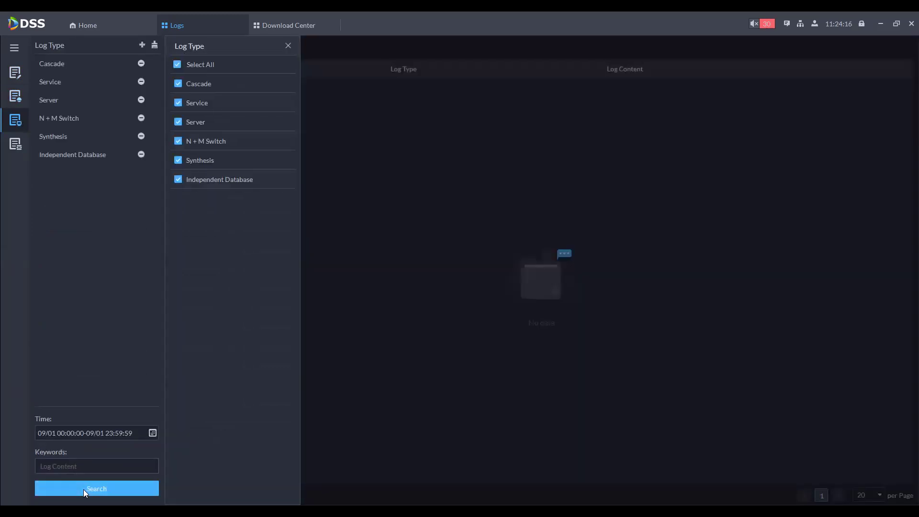
pyautogui.click(288, 45)
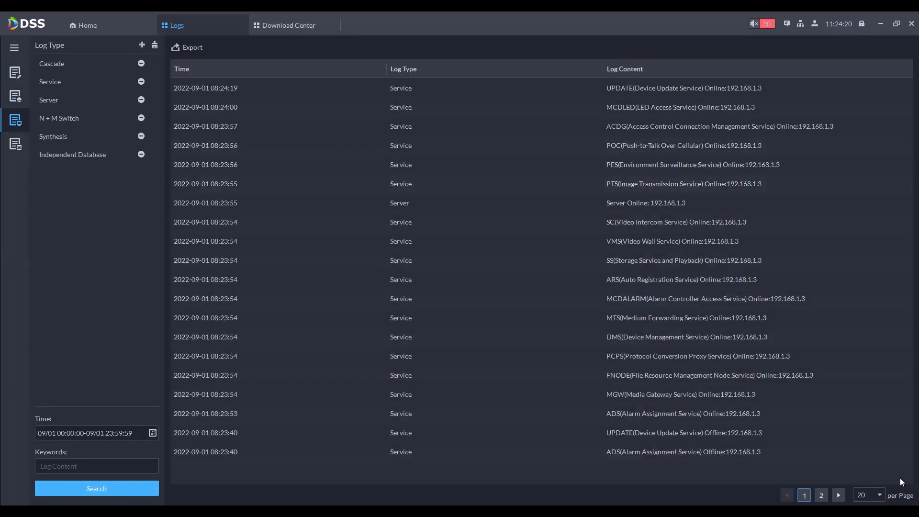
pyautogui.click(869, 496)
pyautogui.press('Return')
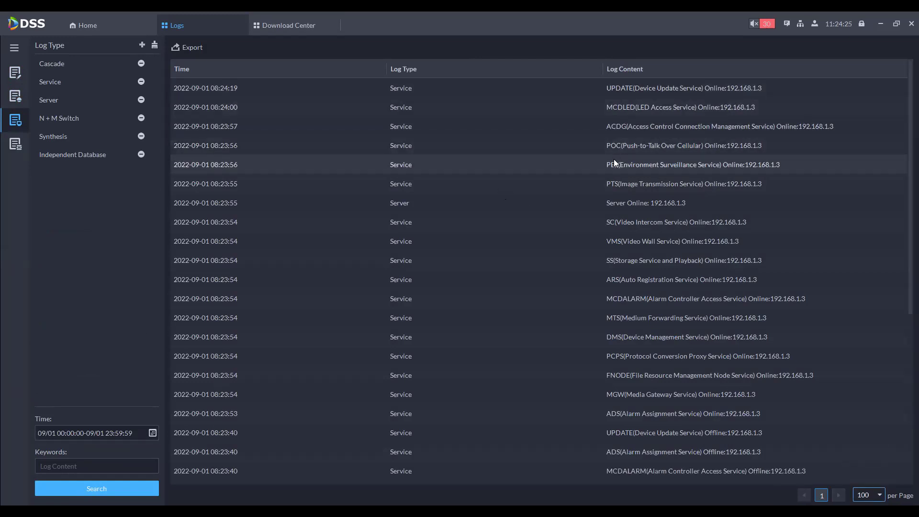
# Step: Scroll to the end of the log list and show the per-service debug settings
pyautogui.scroll(-1, 614, 159)
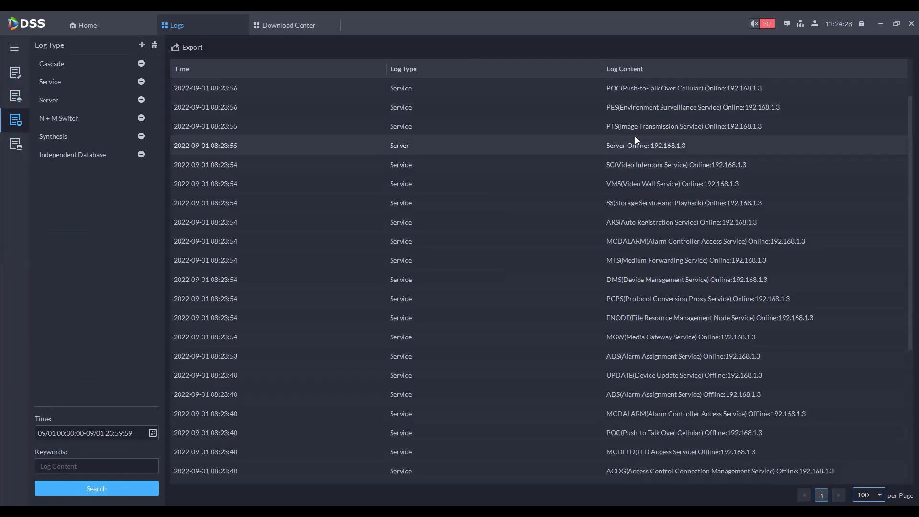
pyautogui.scroll(-3, 610, 373)
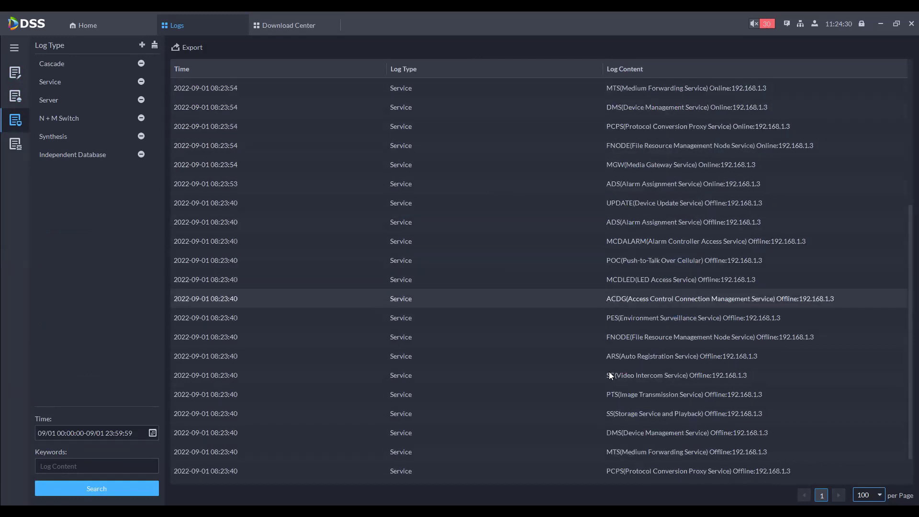
pyautogui.scroll(-1, 611, 374)
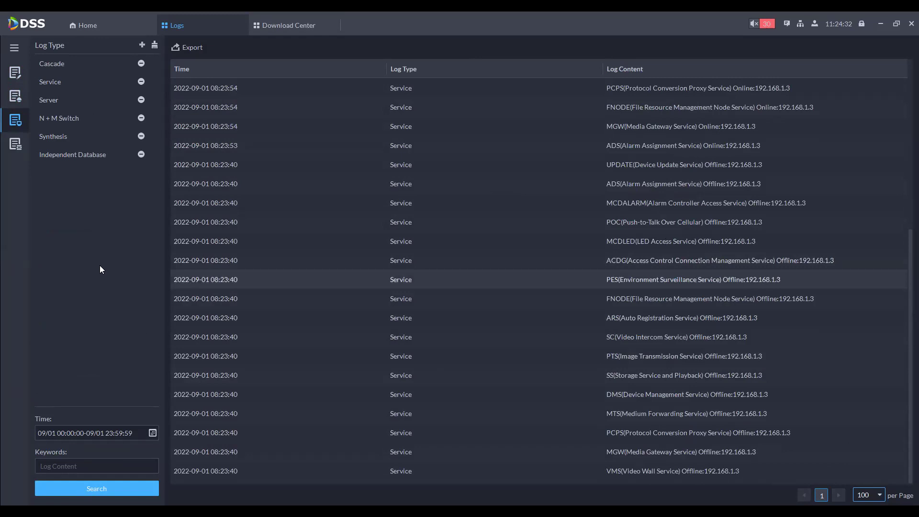
pyautogui.click(15, 144)
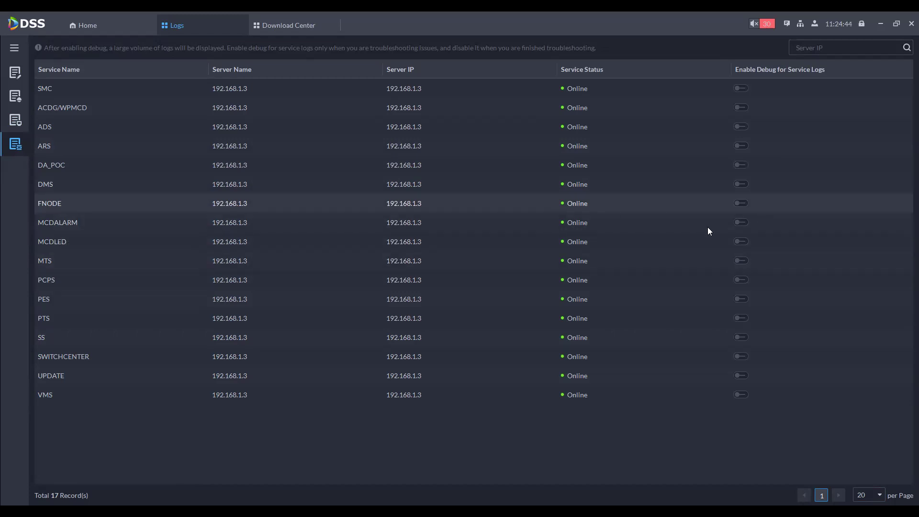
# Step: Toggle MCDALARM debug logging on and back off, then return Home and open Help
pyautogui.click(741, 224)
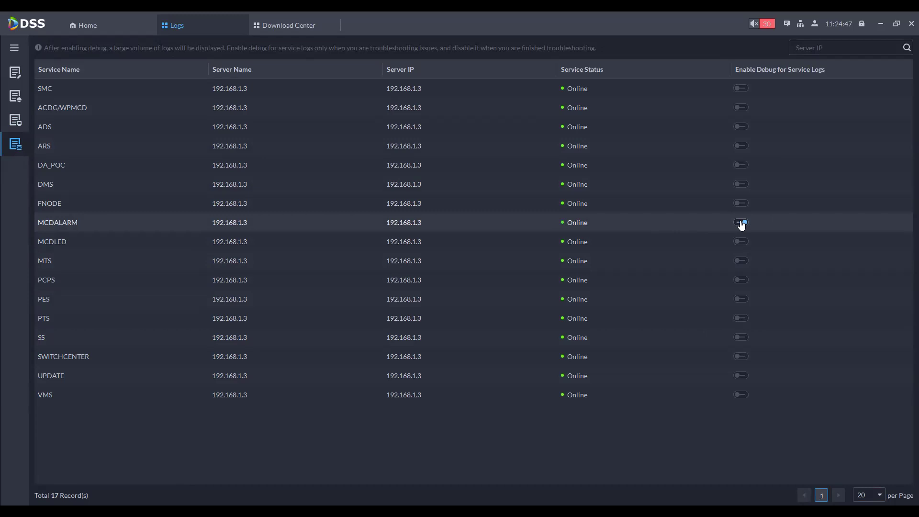
pyautogui.click(742, 223)
pyautogui.click(93, 25)
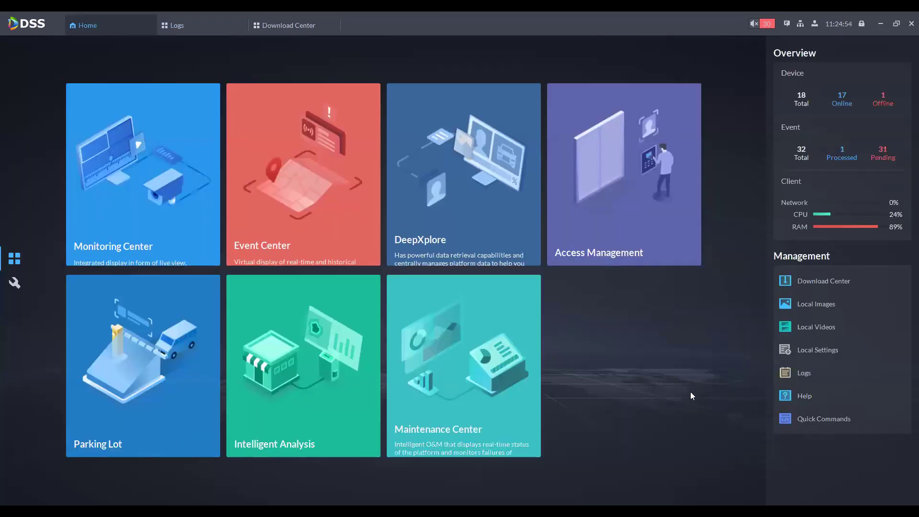
pyautogui.click(807, 396)
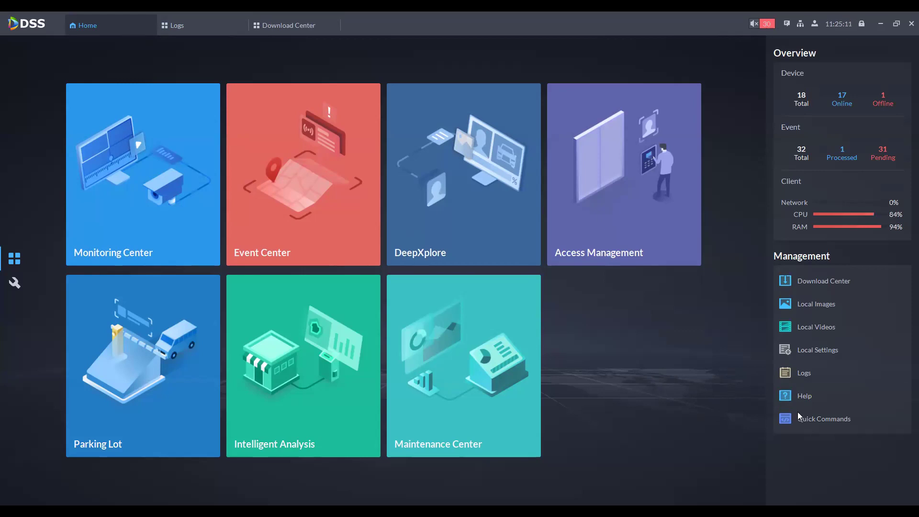
pyautogui.click(807, 422)
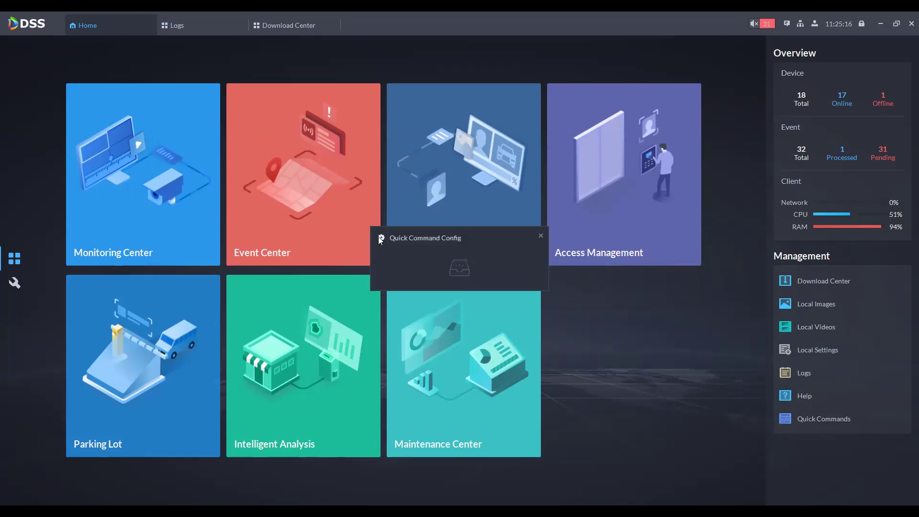
pyautogui.click(246, 151)
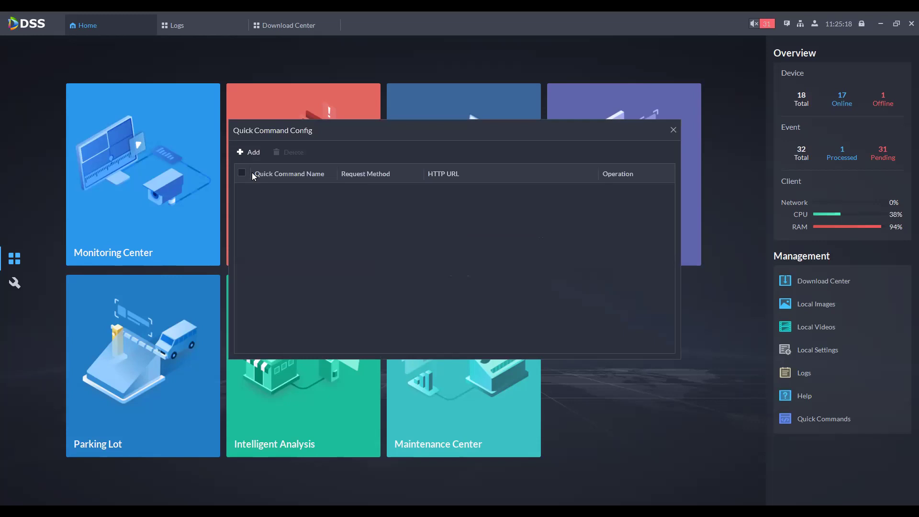
pyautogui.click(305, 238)
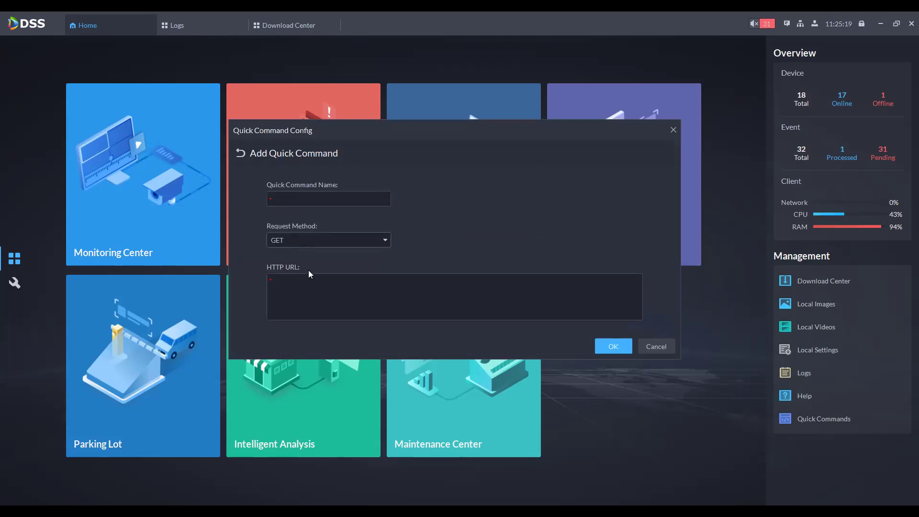
pyautogui.click(400, 283)
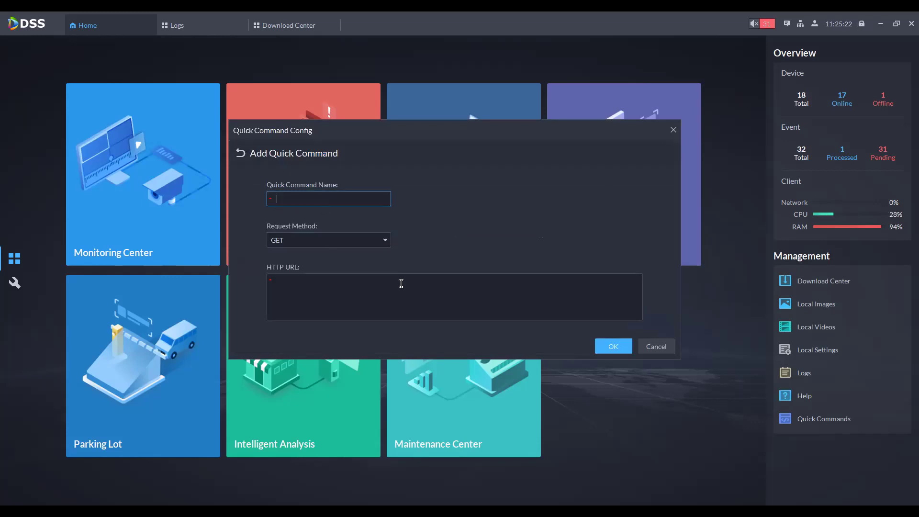
pyautogui.click(508, 277)
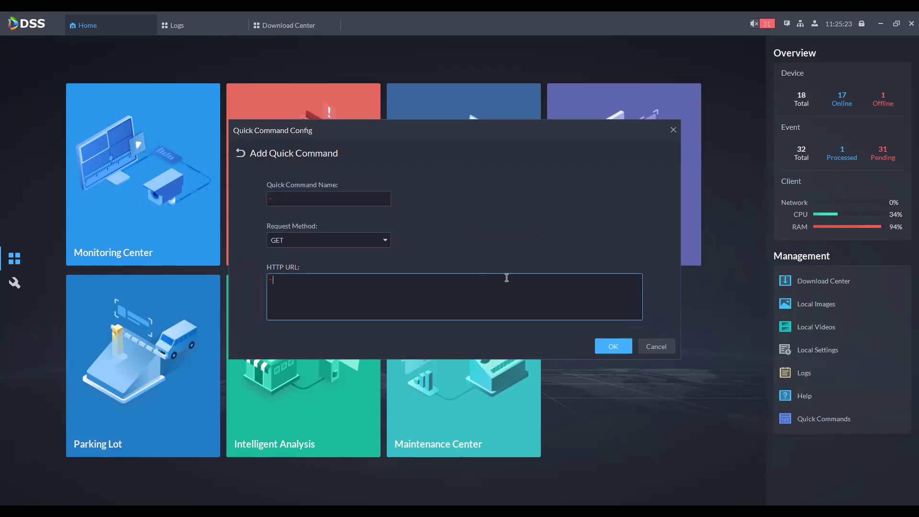
pyautogui.click(654, 348)
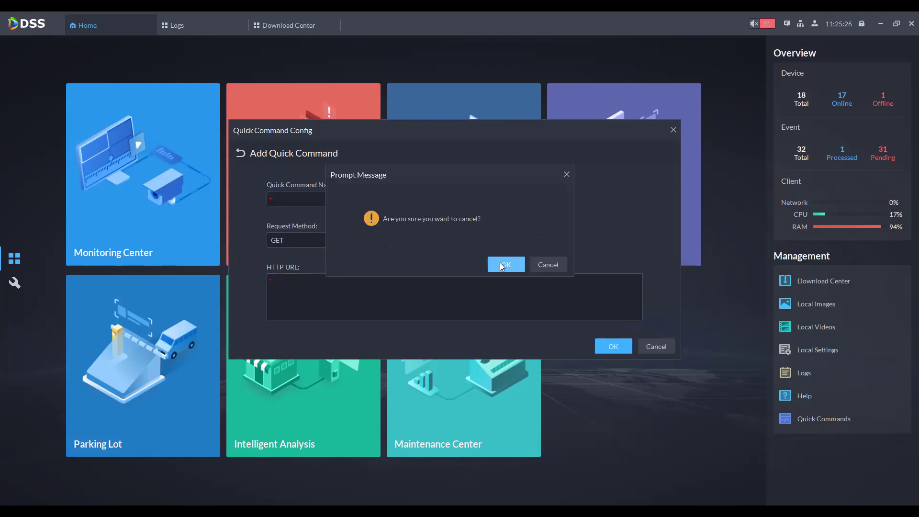
pyautogui.click(502, 265)
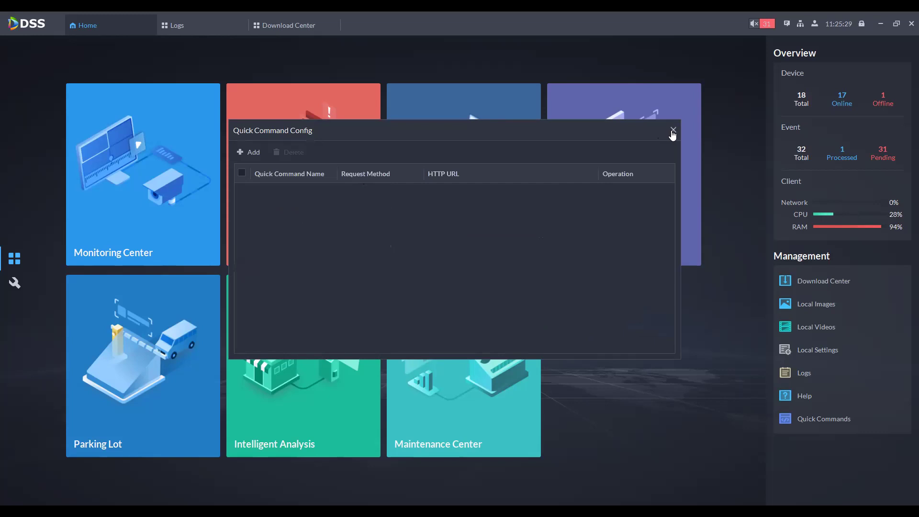
pyautogui.click(673, 132)
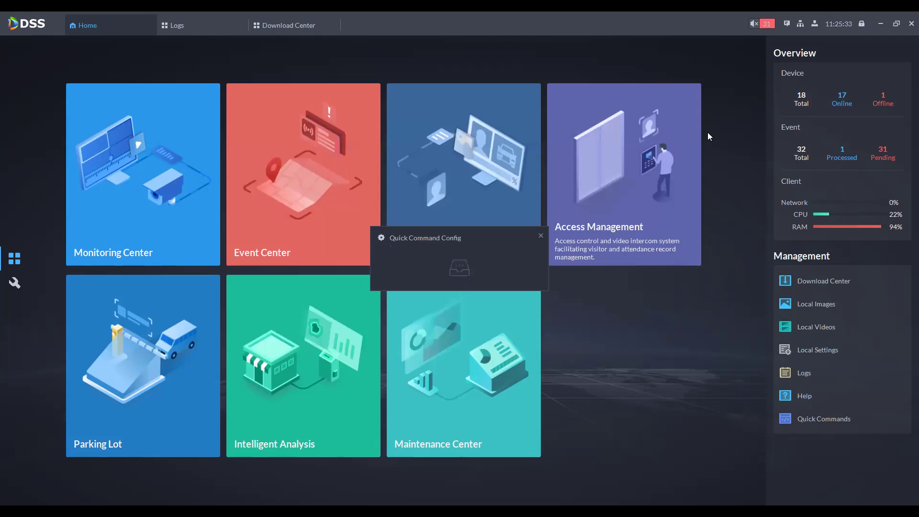
# Step: Open Event Center with alarm sound muted, then Notification Center, checking download progress
pyautogui.click(763, 24)
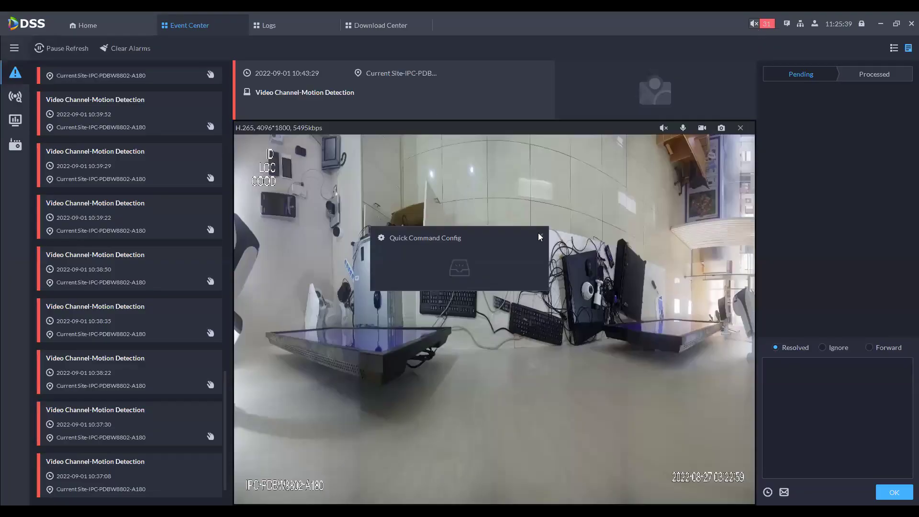
pyautogui.click(754, 24)
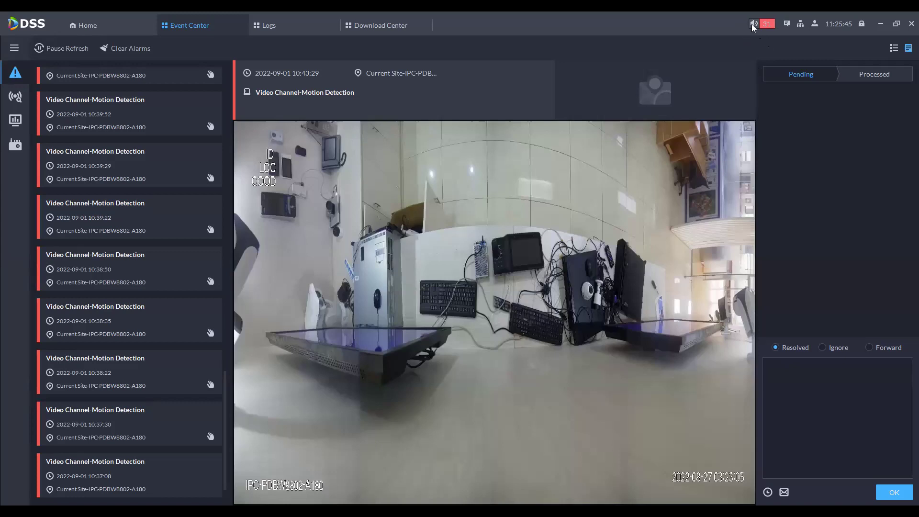
pyautogui.click(754, 24)
pyautogui.click(787, 25)
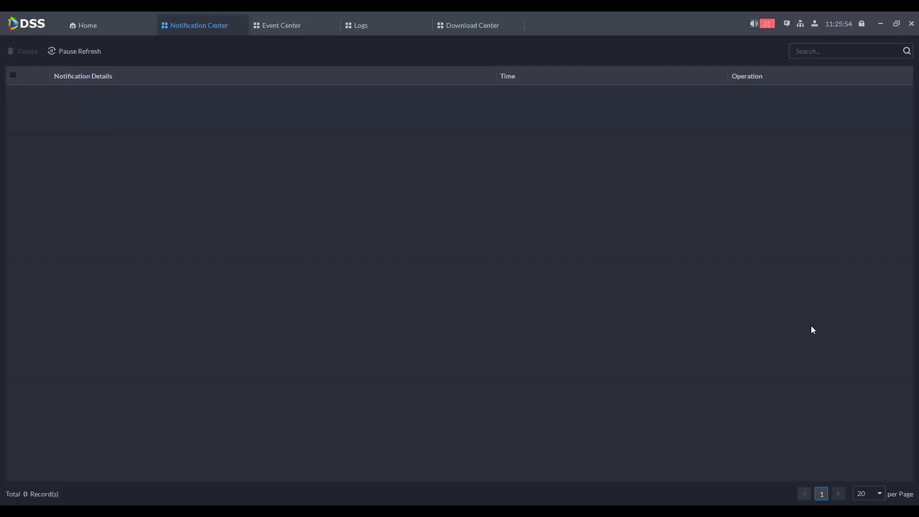
pyautogui.click(457, 32)
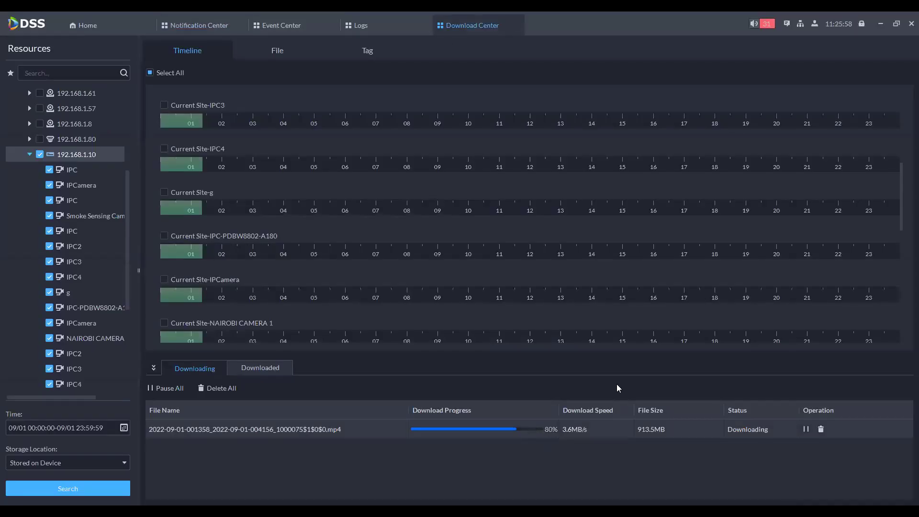
pyautogui.click(787, 25)
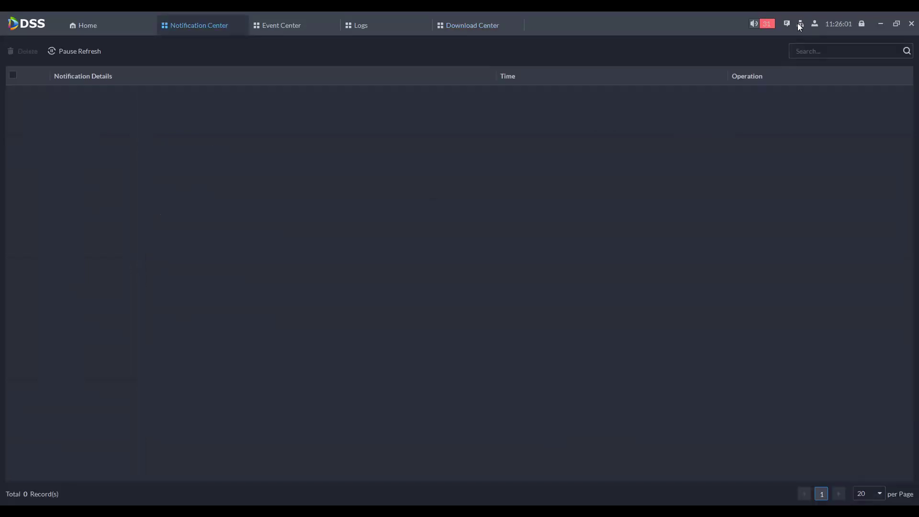
# Step: Open and close the site list and the user account menu
pyautogui.click(801, 24)
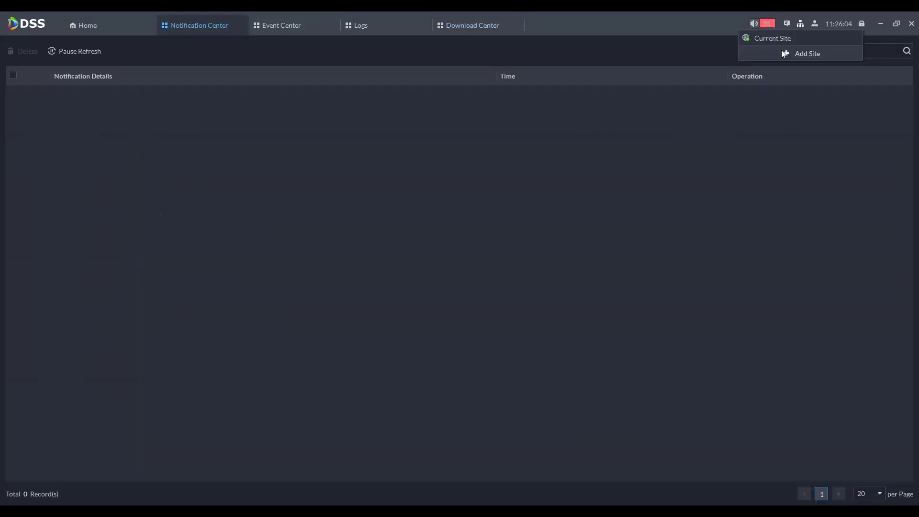
pyautogui.click(816, 24)
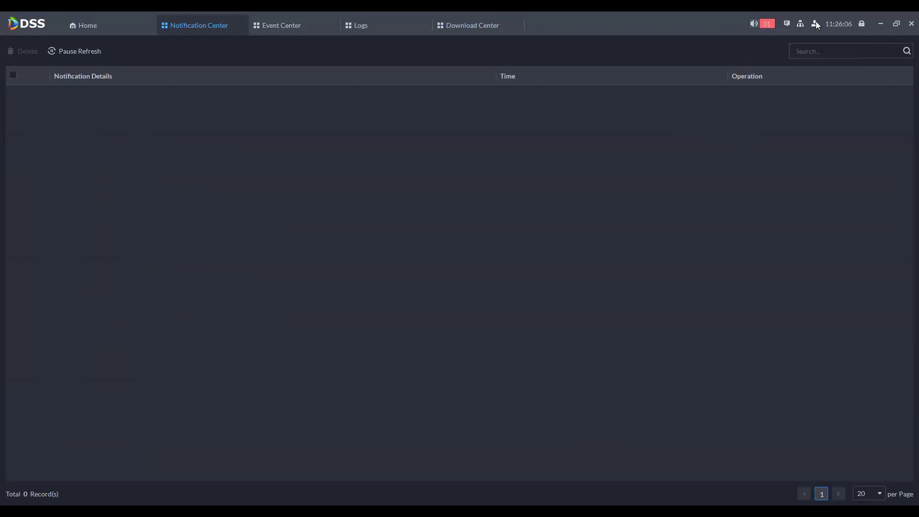
pyautogui.click(816, 24)
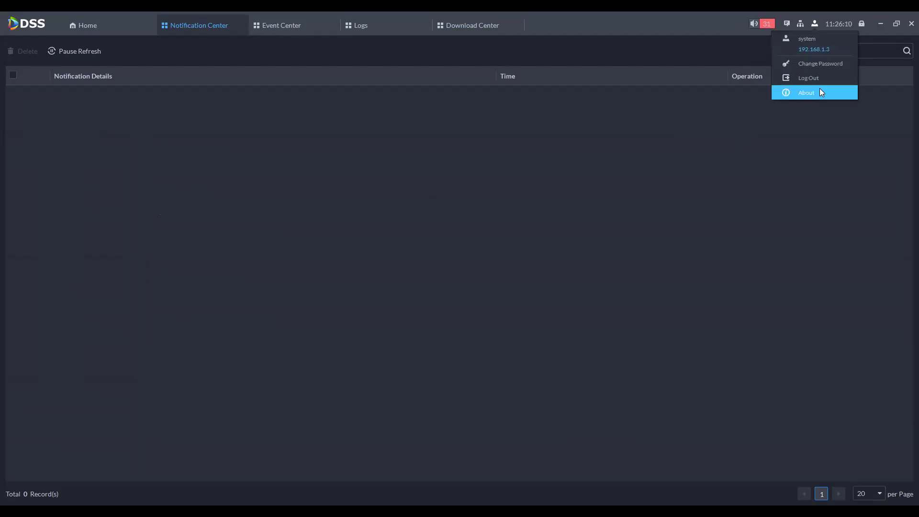
pyautogui.click(766, 120)
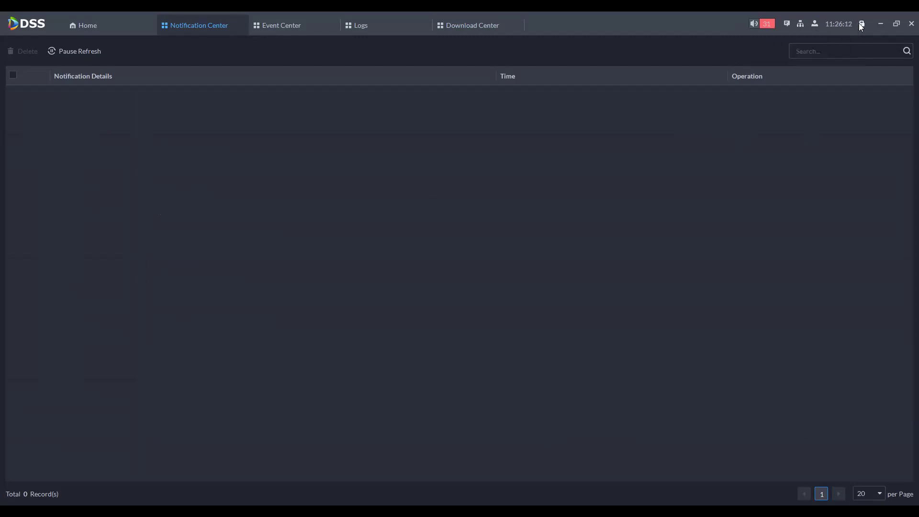